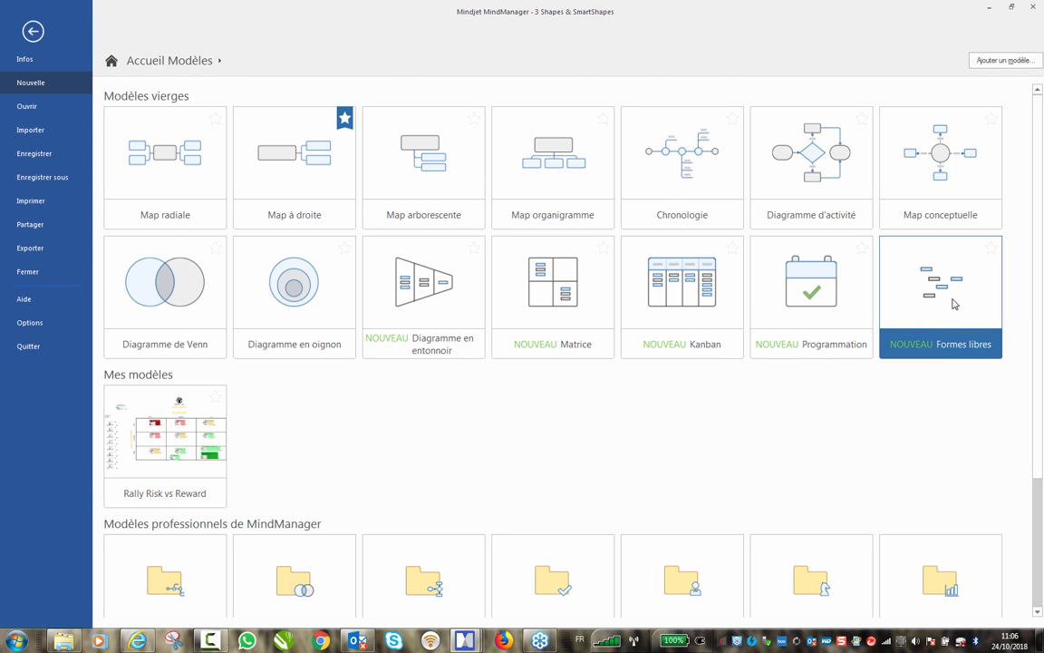
- Create a blank Formes libres map and insert a 2x2 table smart shape enclosing the existing Sujet topic
{"action": "double_click", "coordinate": [954, 305]}
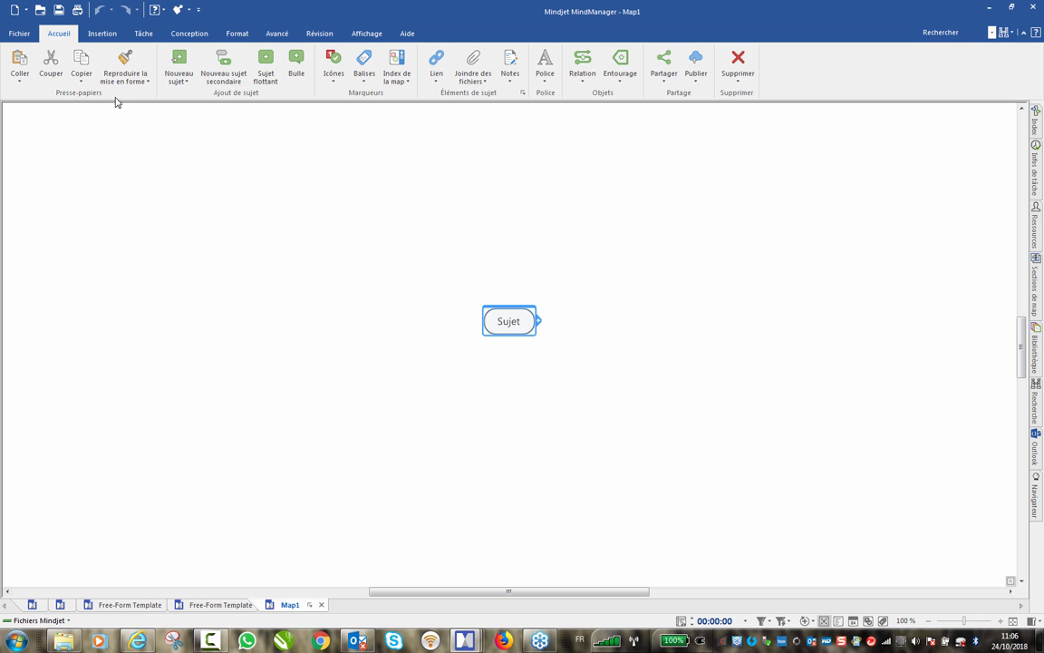
{"action": "left_click", "coordinate": [103, 37]}
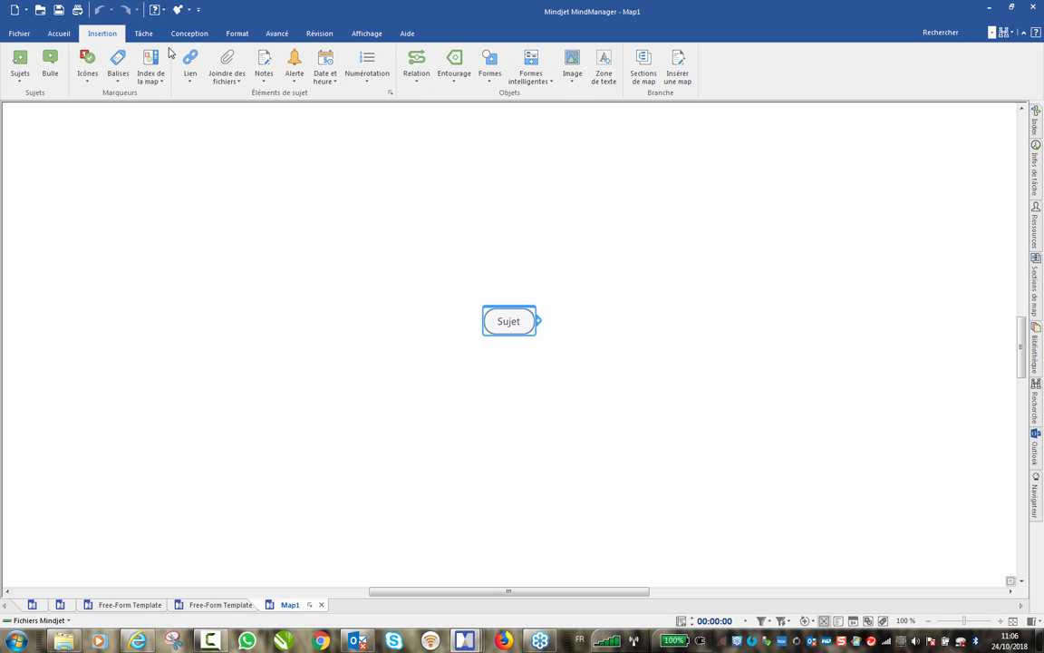
{"action": "left_click", "coordinate": [537, 78]}
{"action": "mouse_move", "coordinate": [553, 128]}
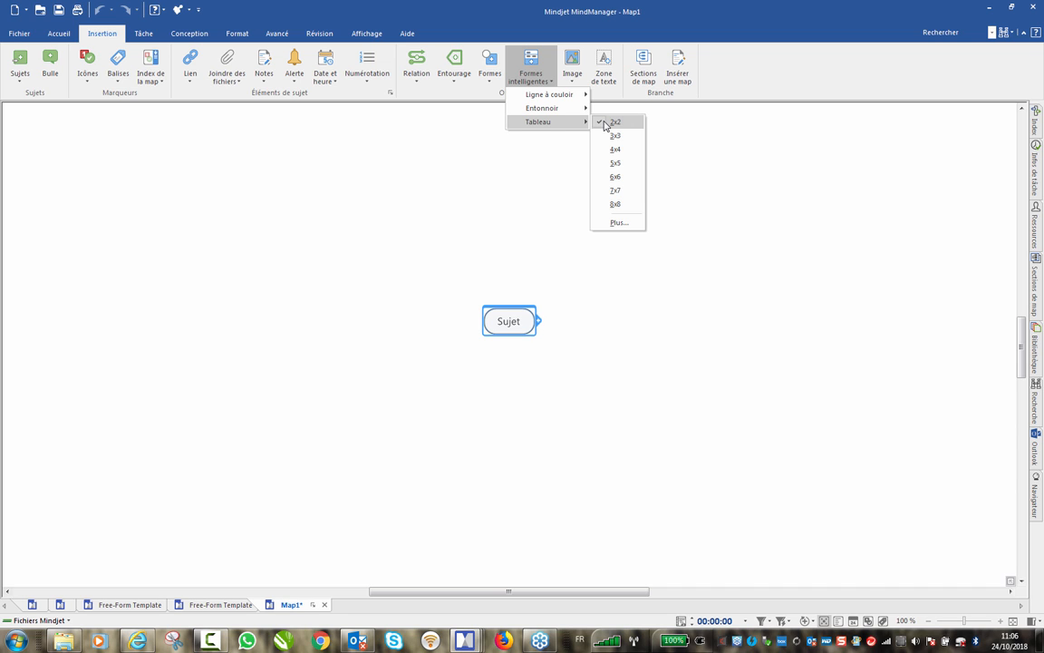
{"action": "left_click", "coordinate": [606, 123]}
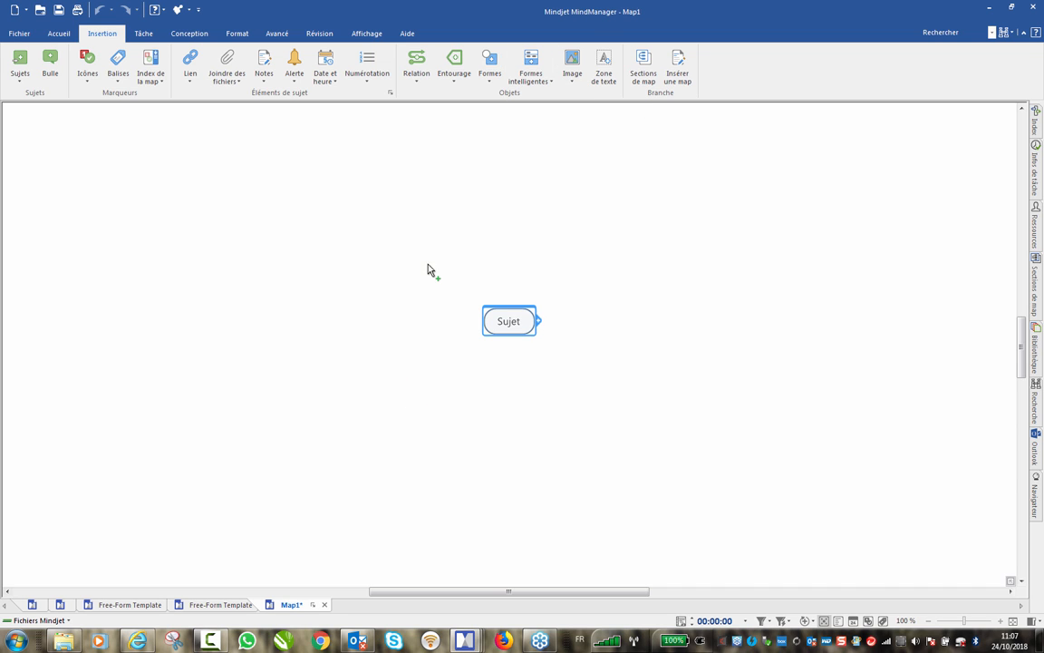
{"action": "left_click_drag", "start_coordinate": [428, 266], "coordinate": [780, 559]}
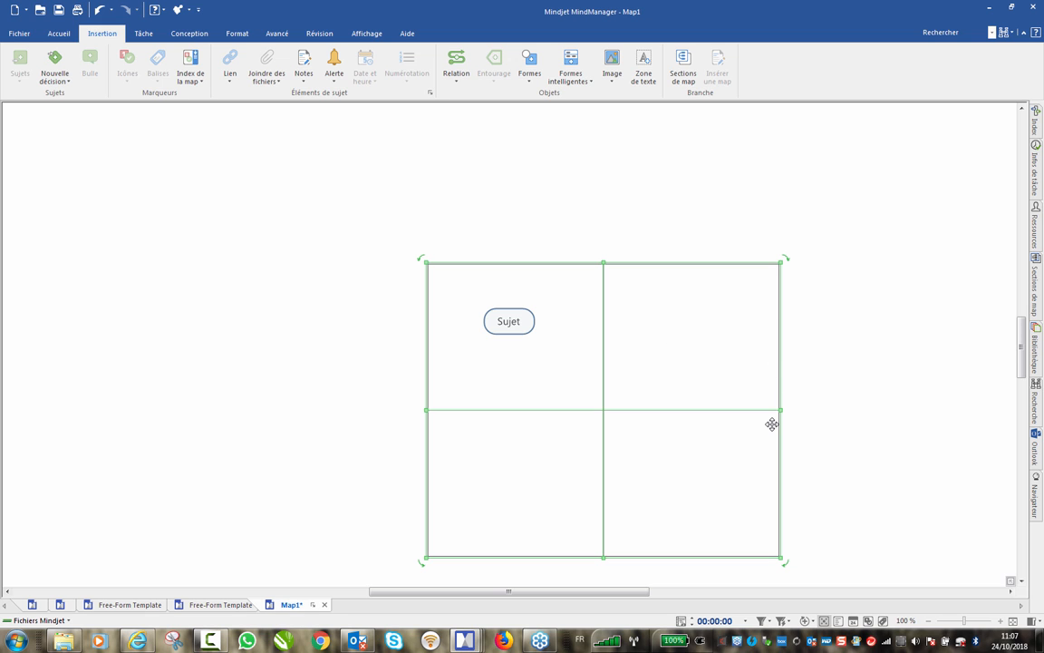
- Widen the table to about 712 x 469 and shift its horizontal divider up, then down below the middle
{"action": "left_click_drag", "start_coordinate": [781, 412], "coordinate": [872, 417]}
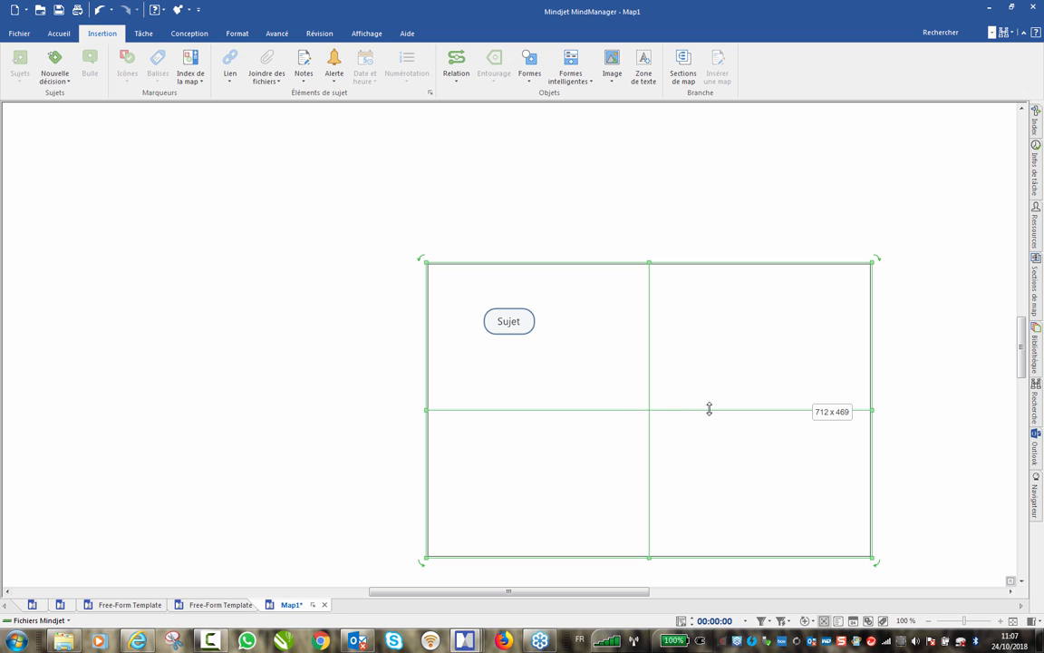
{"action": "left_click_drag", "start_coordinate": [709, 409], "coordinate": [706, 356]}
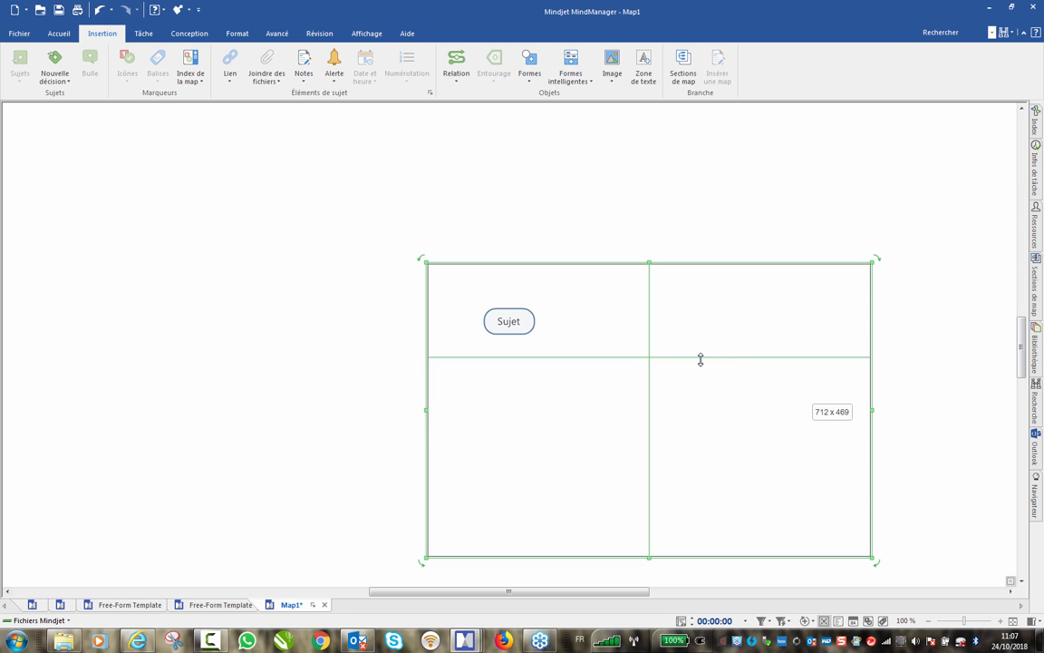
{"action": "left_click_drag", "start_coordinate": [701, 360], "coordinate": [699, 439]}
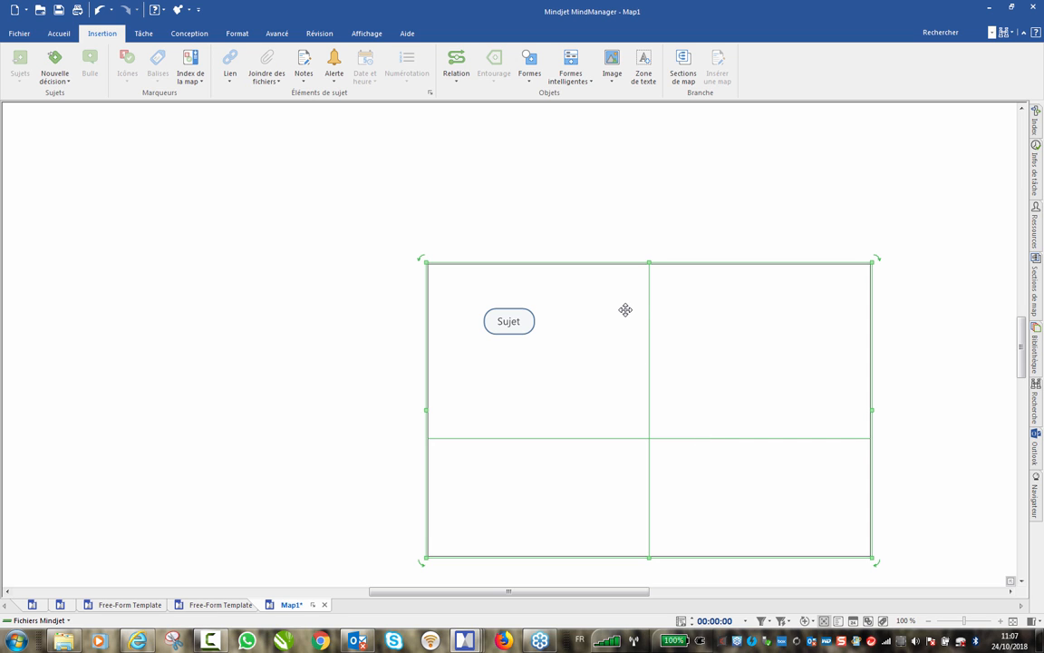
- Set the table's height equal to its 712 width in the object formatting settings, making the table square
{"action": "right_click", "coordinate": [586, 263]}
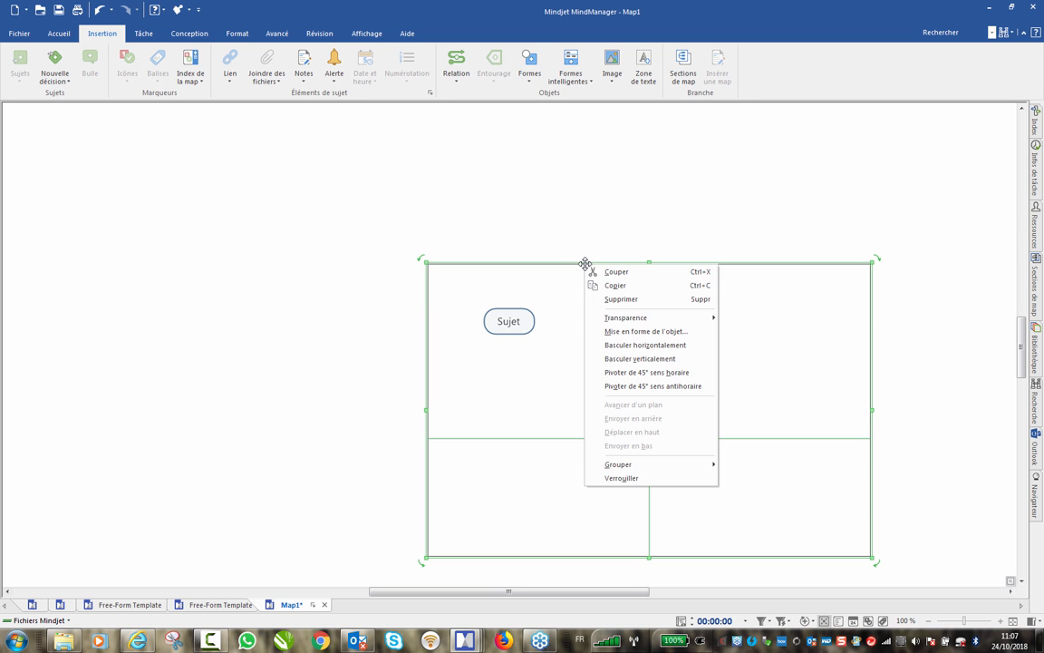
{"action": "left_click", "coordinate": [655, 332]}
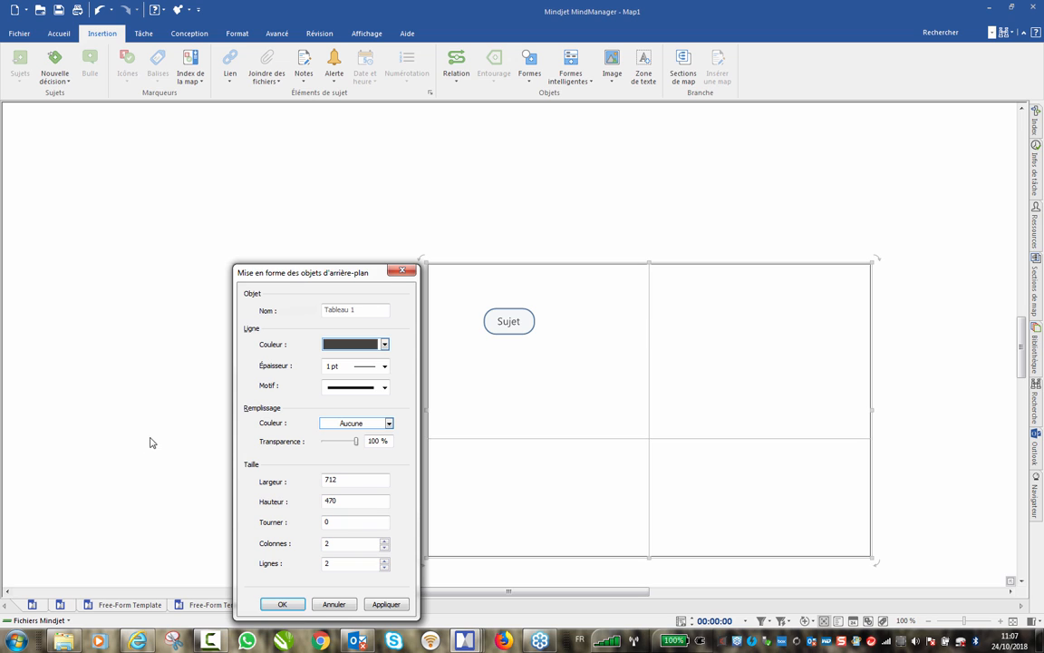
{"action": "double_click", "coordinate": [348, 501]}
{"action": "key", "text": "Return"}
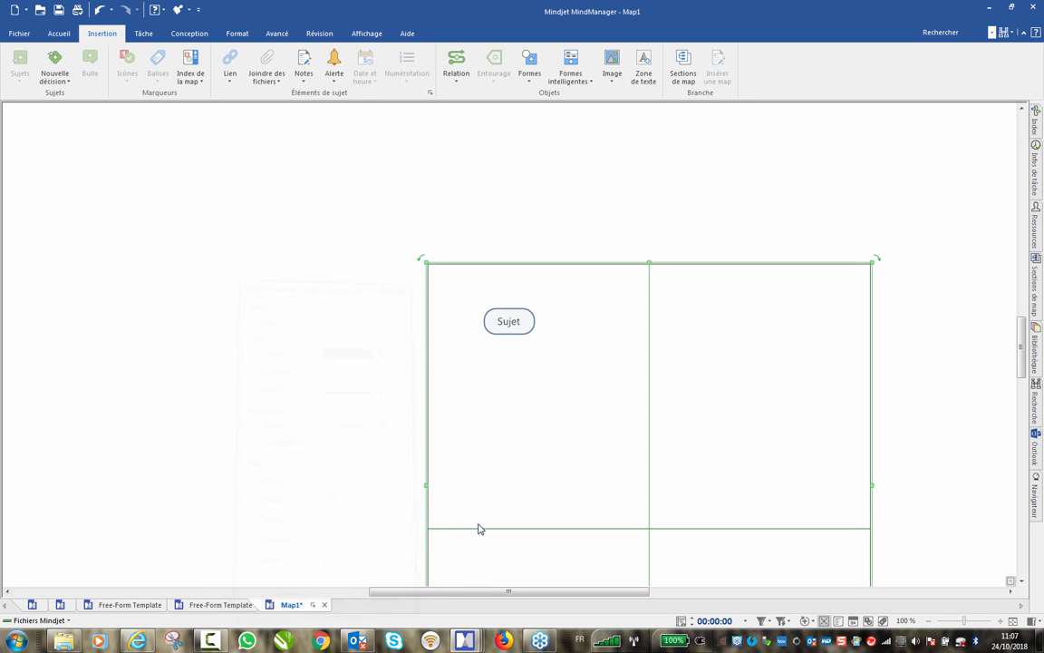
- Reposition the table's horizontal divider near mid-height so the upper and lower rows are about equal
{"action": "scroll", "coordinate": [758, 400], "scroll_direction": "down", "scroll_amount": 4}
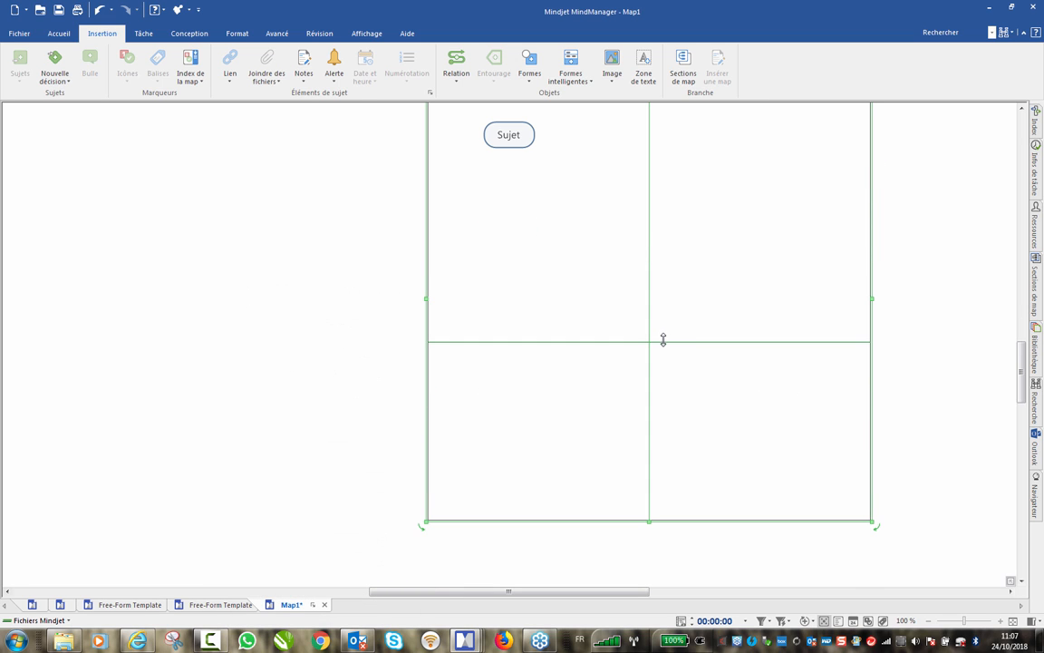
{"action": "left_click_drag", "start_coordinate": [664, 341], "coordinate": [666, 247]}
{"action": "scroll", "coordinate": [762, 237], "scroll_direction": "down", "scroll_amount": 2}
{"action": "scroll", "coordinate": [763, 234], "scroll_direction": "up", "scroll_amount": 4}
{"action": "scroll", "coordinate": [719, 305], "scroll_direction": "down", "scroll_amount": 2}
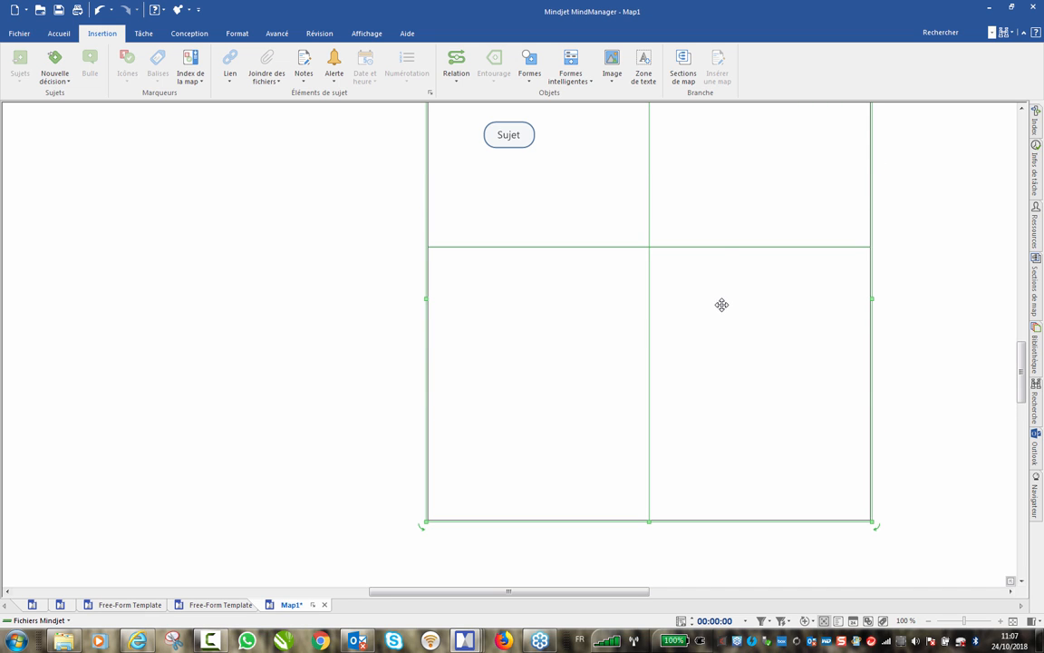
{"action": "scroll", "coordinate": [718, 257], "scroll_direction": "down", "scroll_amount": 2, "text": "ctrl"}
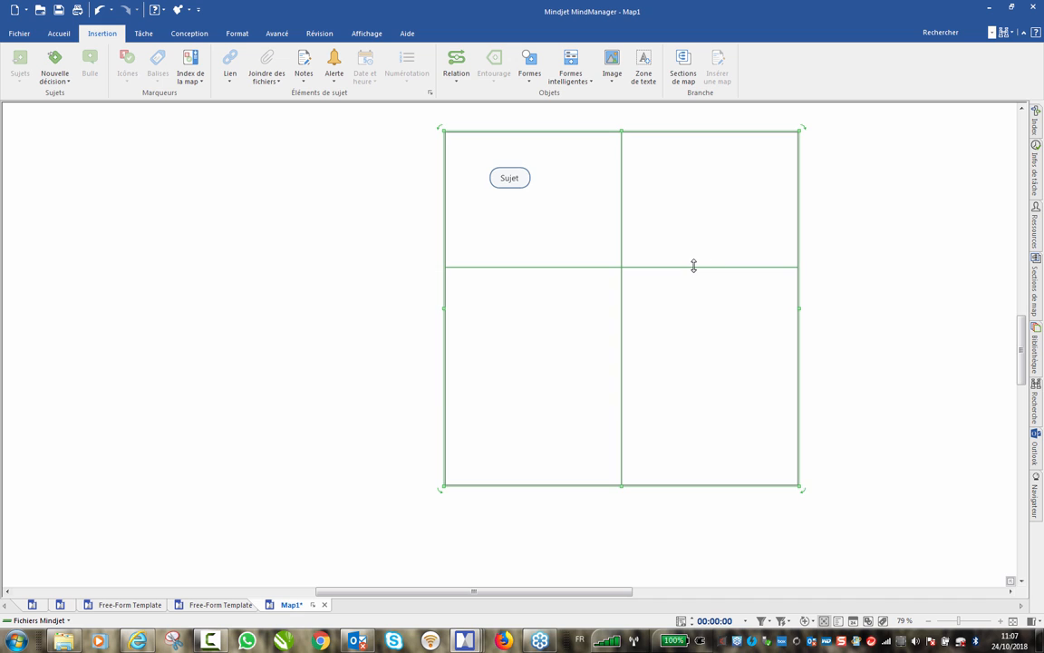
{"action": "left_click_drag", "start_coordinate": [694, 267], "coordinate": [690, 300]}
- Move the whole table slightly to the left on the map while leaving the Sujet topic in place
{"action": "left_click", "coordinate": [875, 306]}
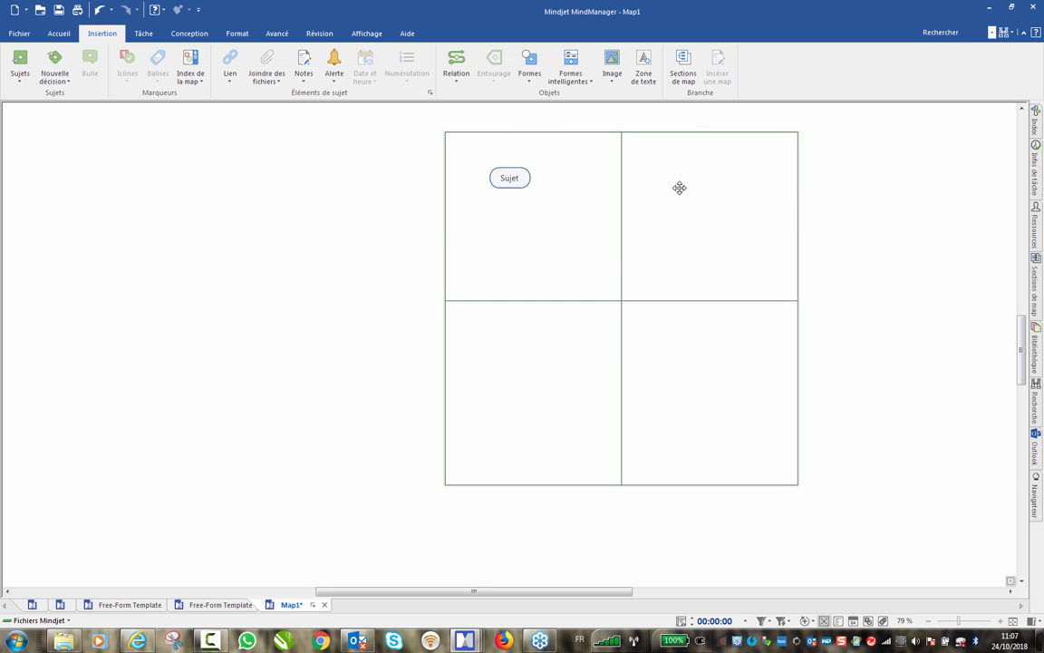
{"action": "left_click", "coordinate": [473, 169]}
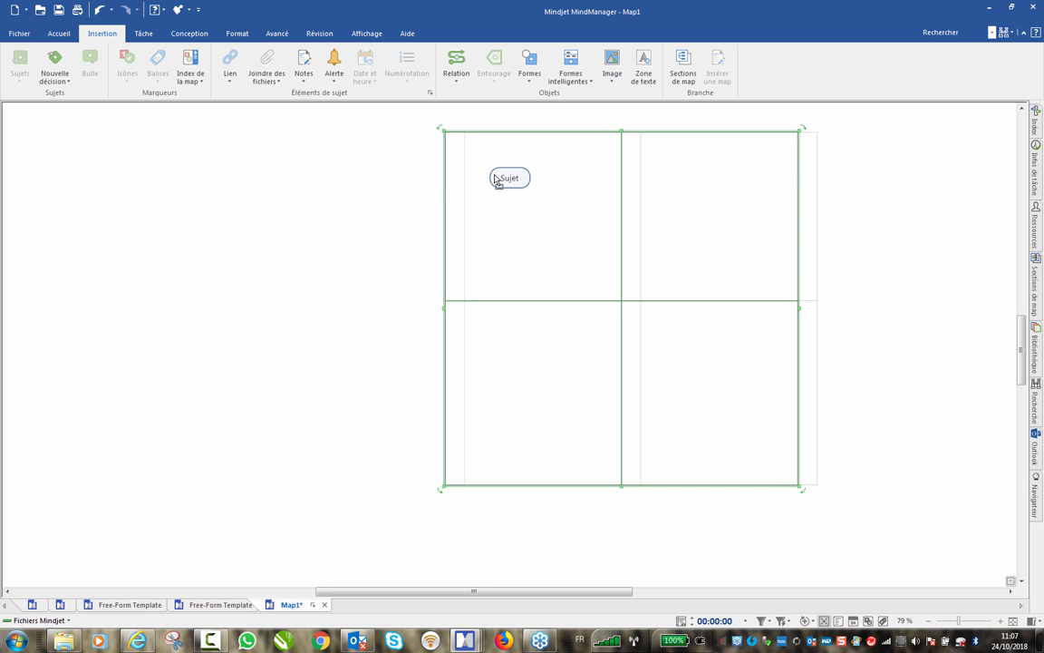
{"action": "left_click_drag", "start_coordinate": [496, 179], "coordinate": [444, 180]}
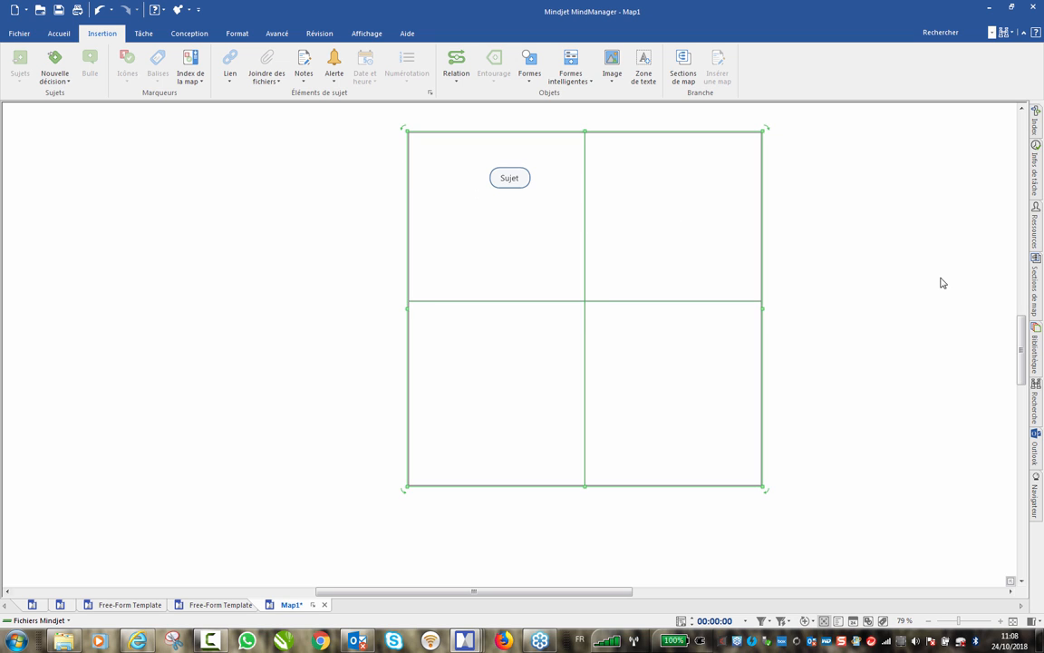
- Add a floating topic to the right of the table and move the original Sujet topic out of the table, below the new one
{"action": "left_click", "coordinate": [887, 272]}
{"action": "double_click", "coordinate": [884, 253]}
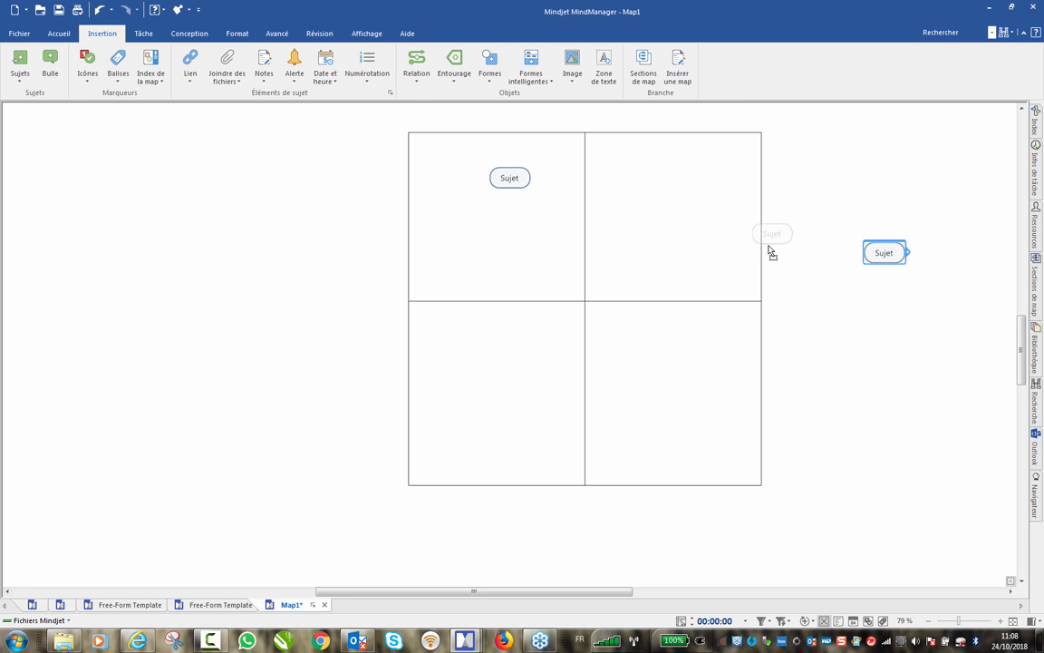
{"action": "left_click_drag", "start_coordinate": [804, 251], "coordinate": [878, 251]}
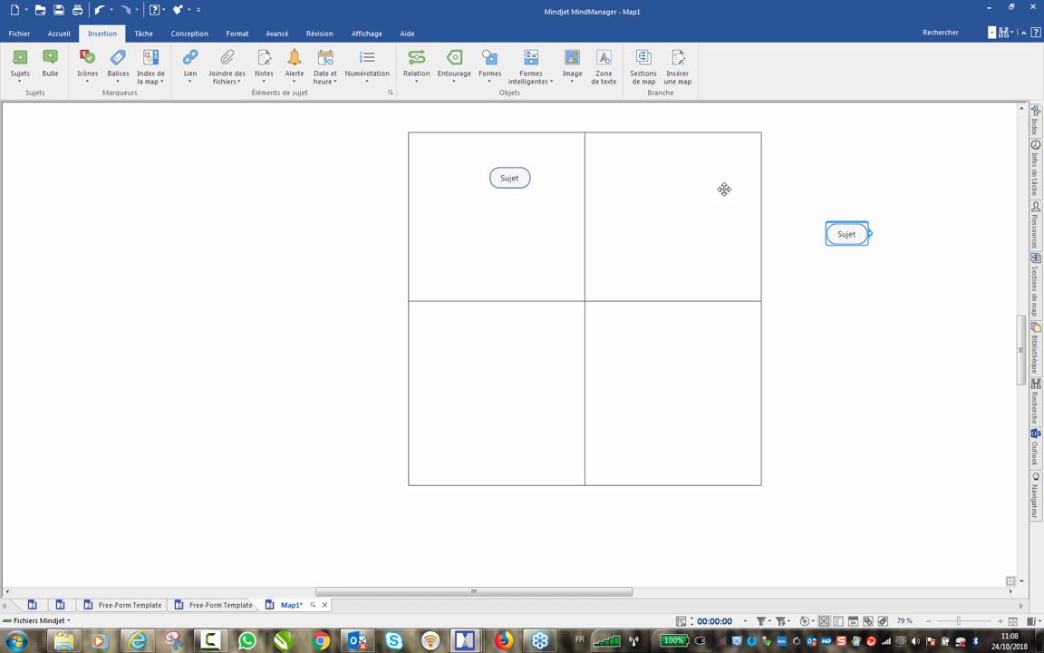
{"action": "left_click", "coordinate": [510, 178]}
{"action": "left_click_drag", "start_coordinate": [509, 179], "coordinate": [896, 337]}
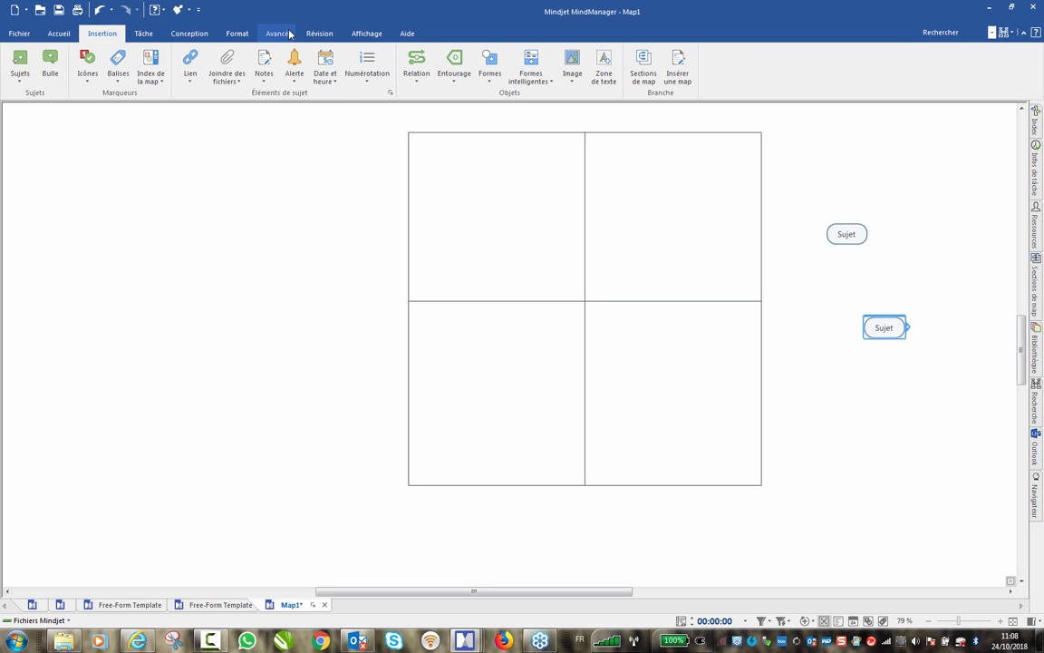
- Insert a text box in the table's upper-left cell with the label "F"
{"action": "left_click", "coordinate": [604, 65]}
{"action": "left_click", "coordinate": [463, 208]}
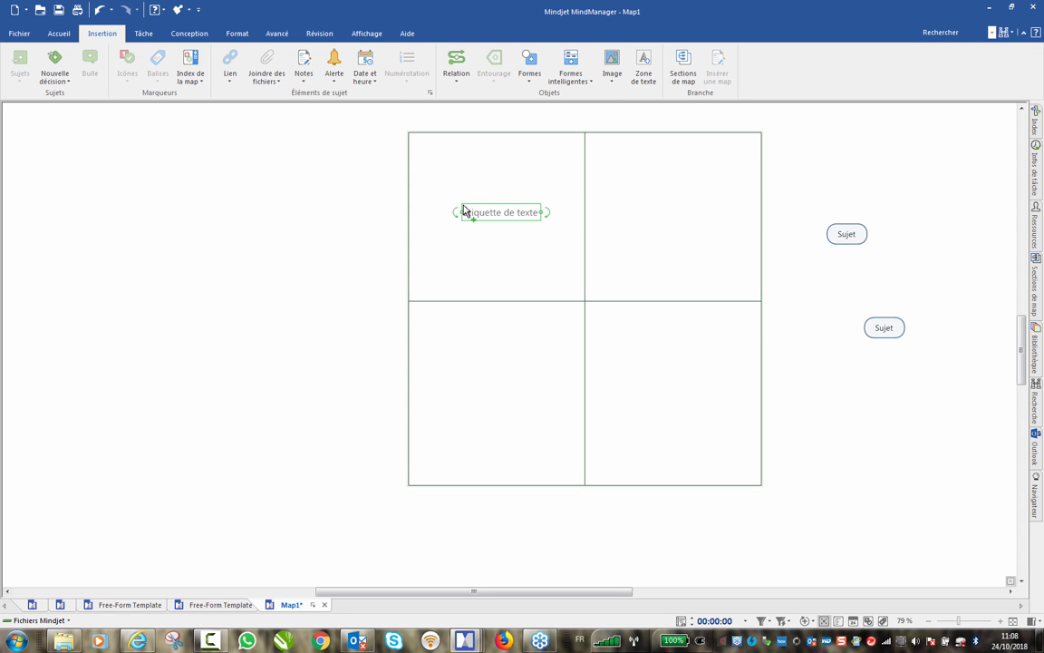
{"action": "left_click", "coordinate": [488, 215]}
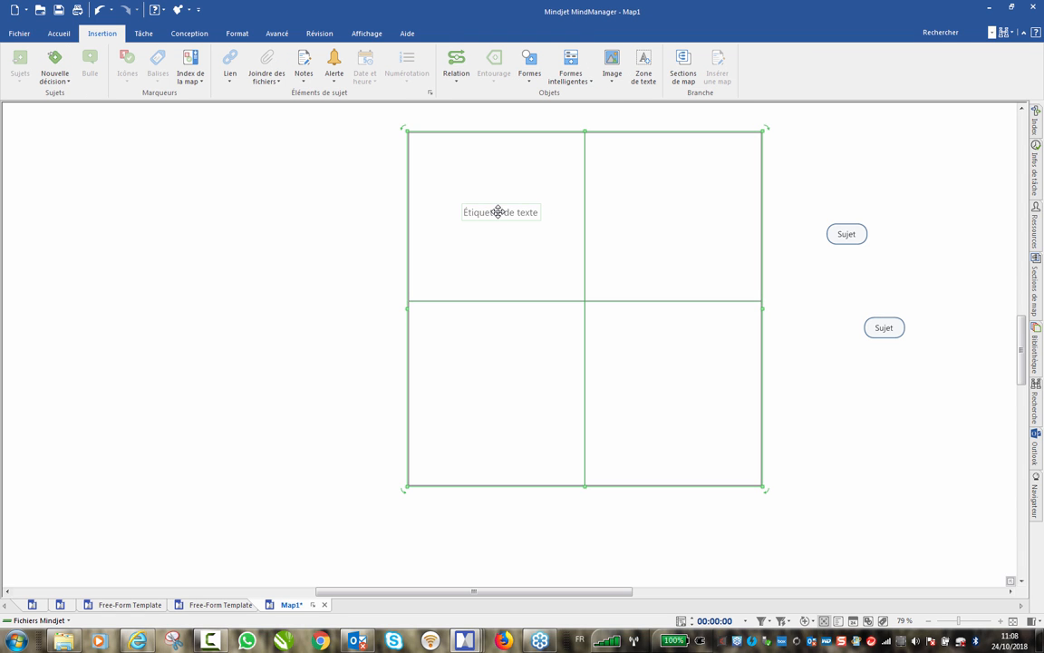
{"action": "double_click", "coordinate": [498, 212]}
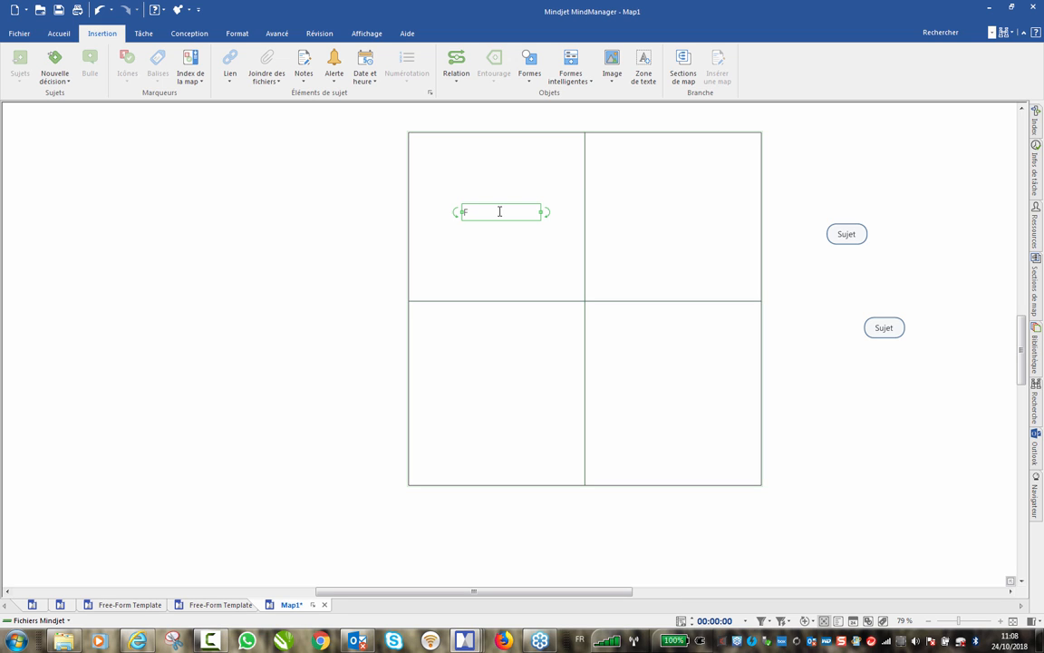
{"action": "left_click", "coordinate": [641, 226]}
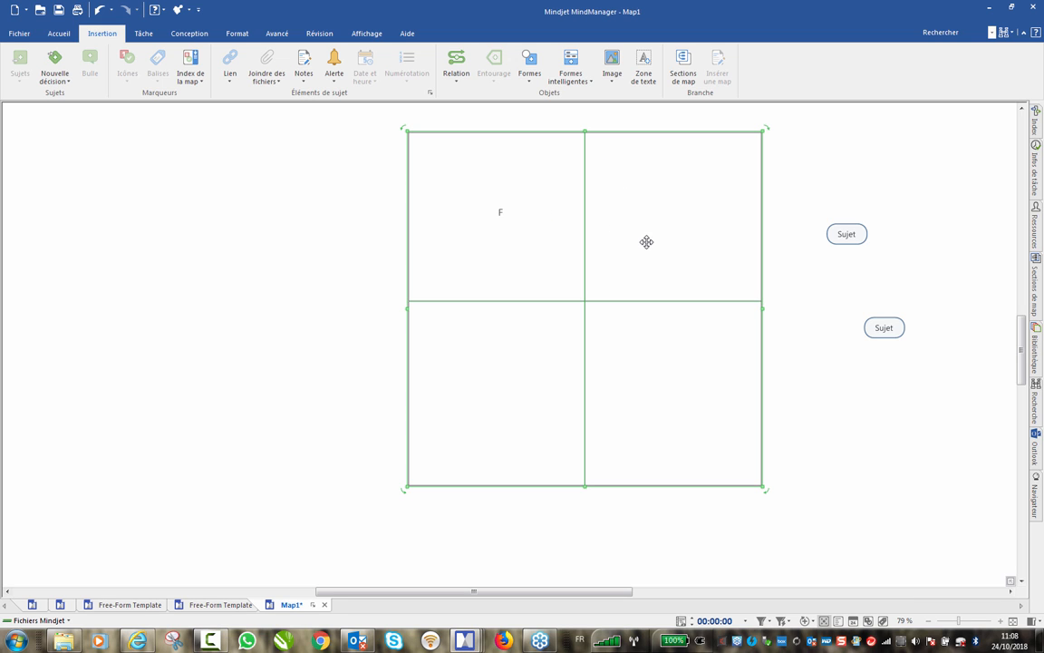
- Insert a text box in the table's upper-right cell with the label "O", level with the "F" label
{"action": "left_click", "coordinate": [645, 61]}
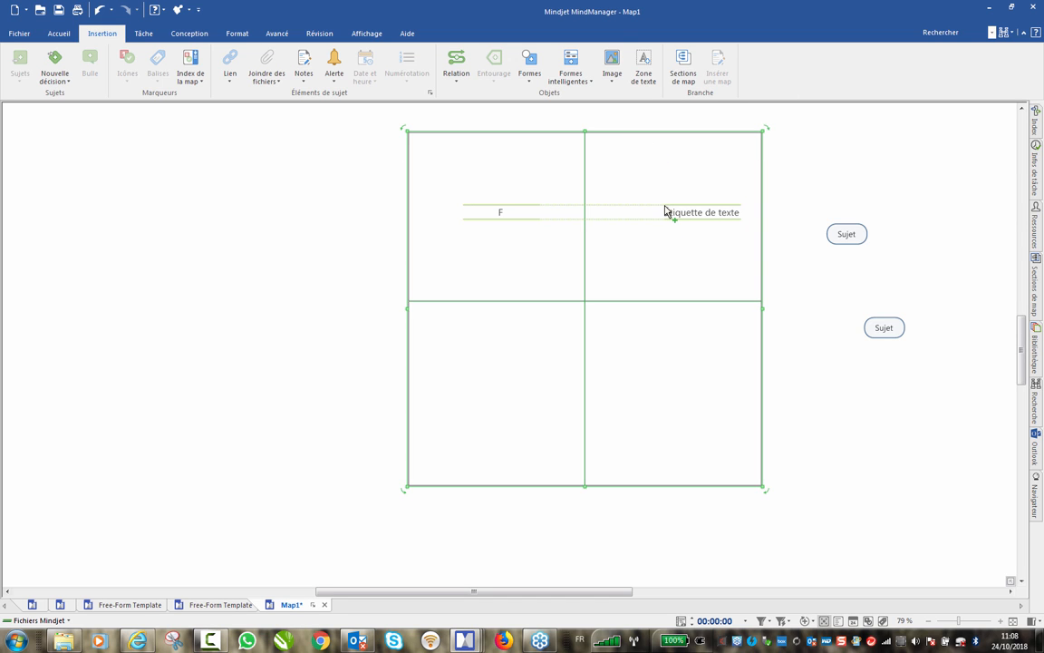
{"action": "left_click", "coordinate": [666, 211]}
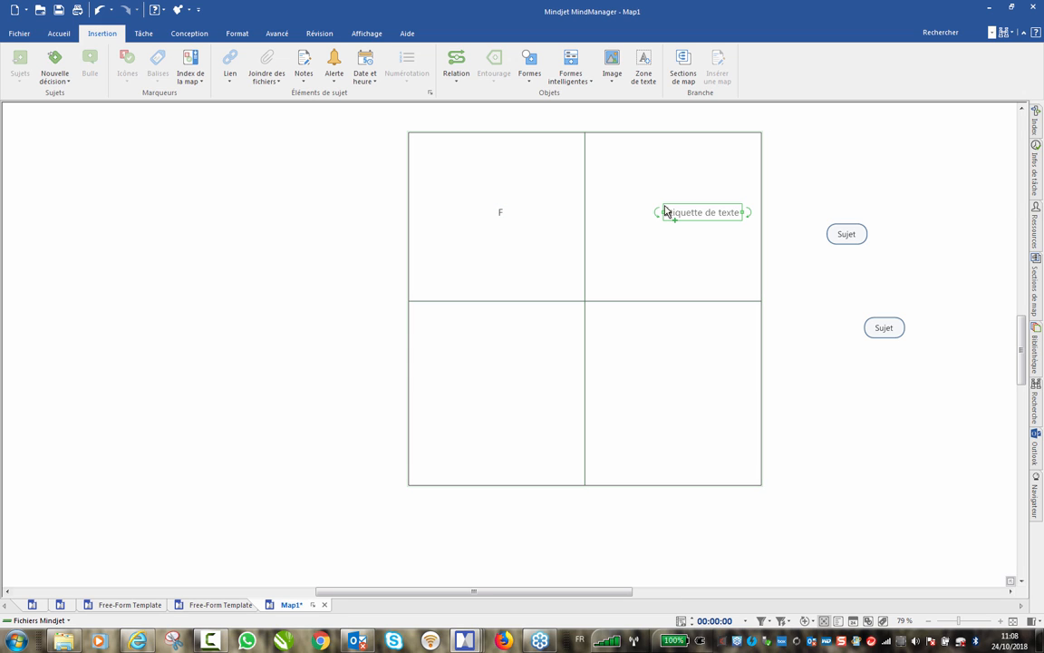
{"action": "type", "text": "O"}
{"action": "key", "text": "Return"}
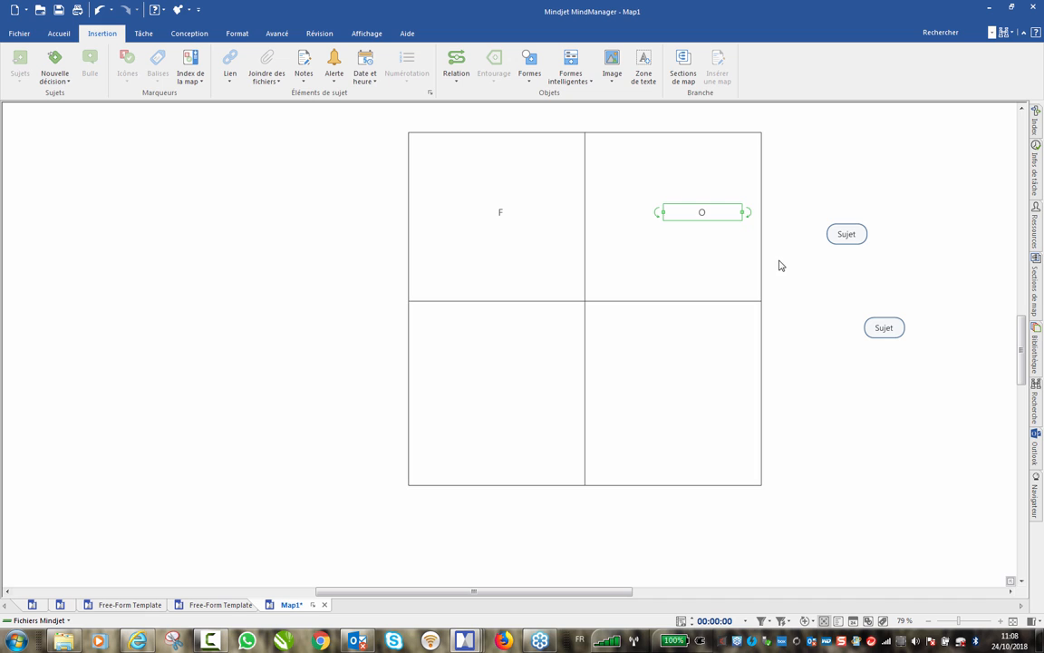
- Narrow the "O" text box to fit its letter and shift it slightly left, near the cell's horizontal center
{"action": "left_click", "coordinate": [834, 158]}
{"action": "left_click", "coordinate": [701, 214]}
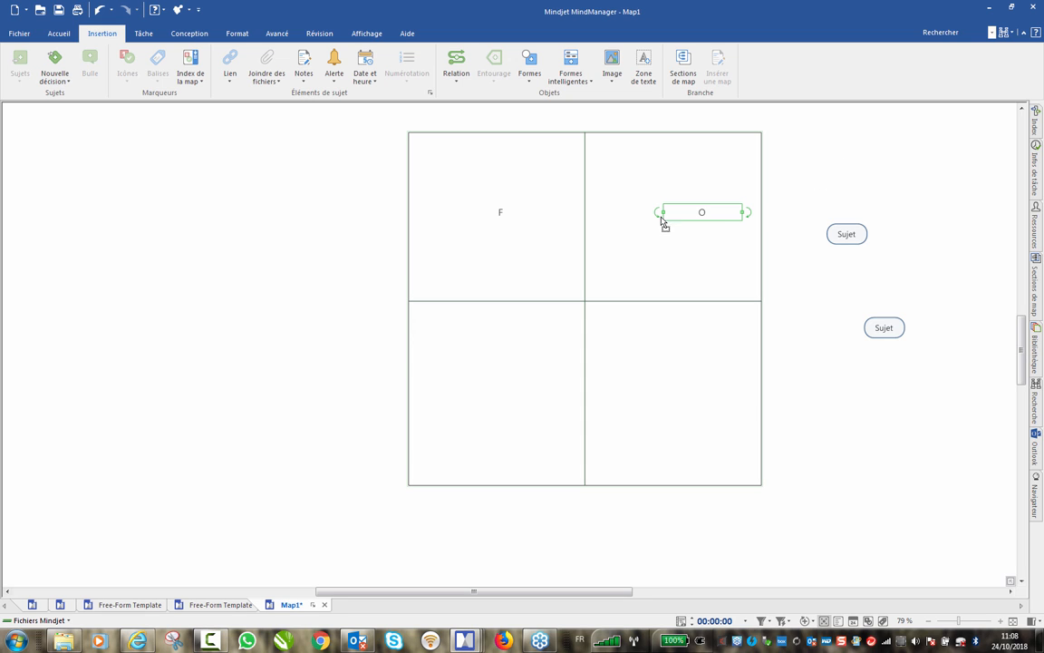
{"action": "left_click_drag", "start_coordinate": [662, 217], "coordinate": [685, 221]}
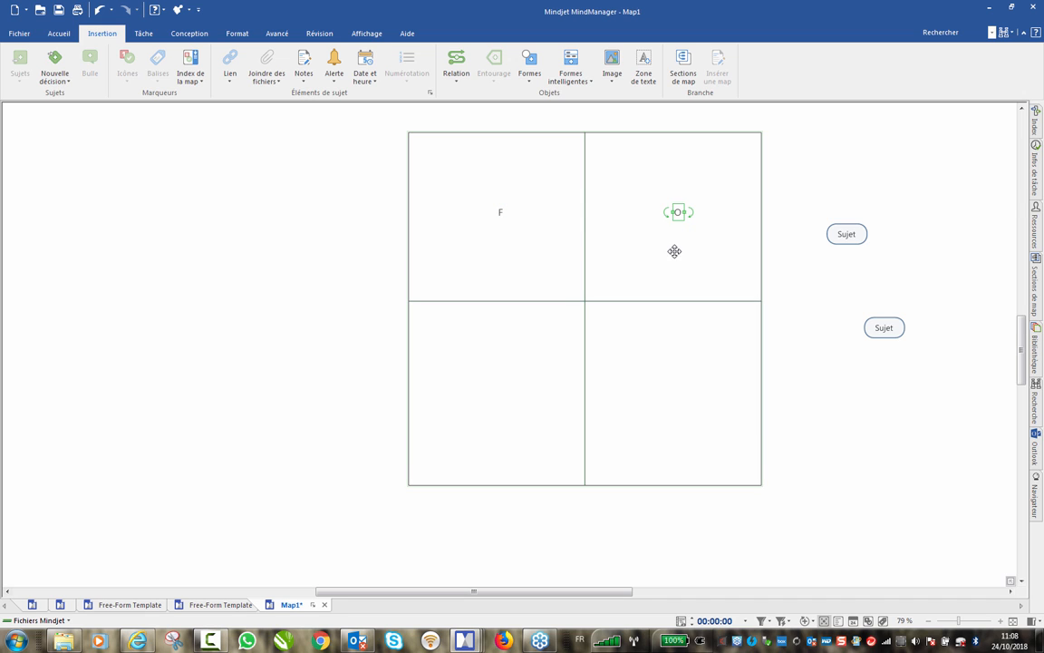
{"action": "left_click", "coordinate": [653, 259]}
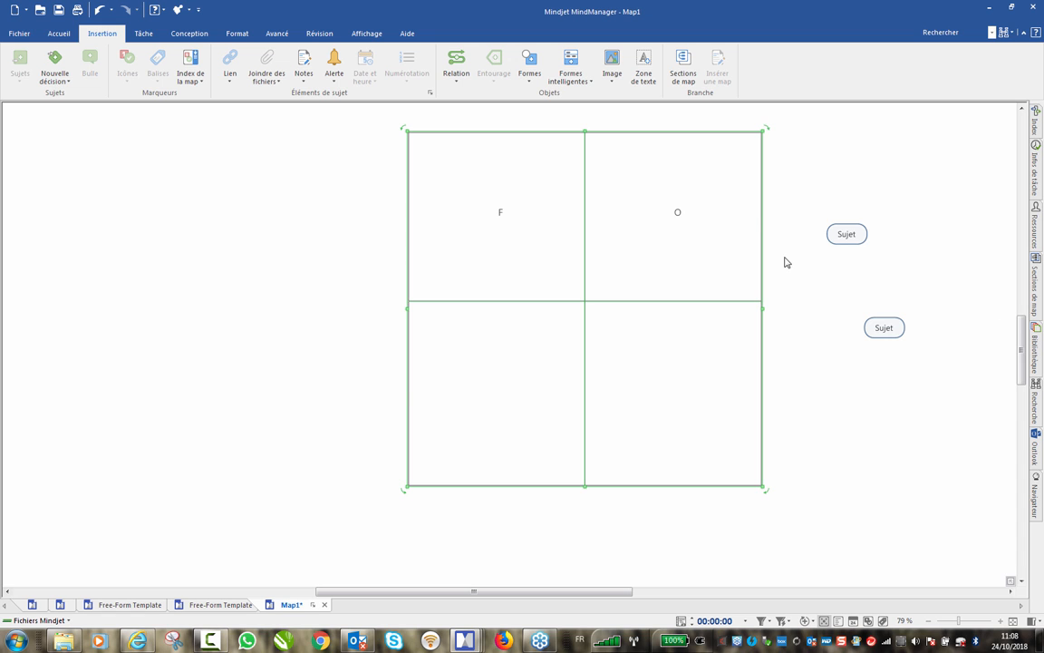
- Select the table together with its "F" and "O" labels and group them into one object
{"action": "scroll", "coordinate": [817, 215], "scroll_direction": "up", "scroll_amount": 1}
{"action": "scroll", "coordinate": [816, 215], "scroll_direction": "down", "scroll_amount": 2}
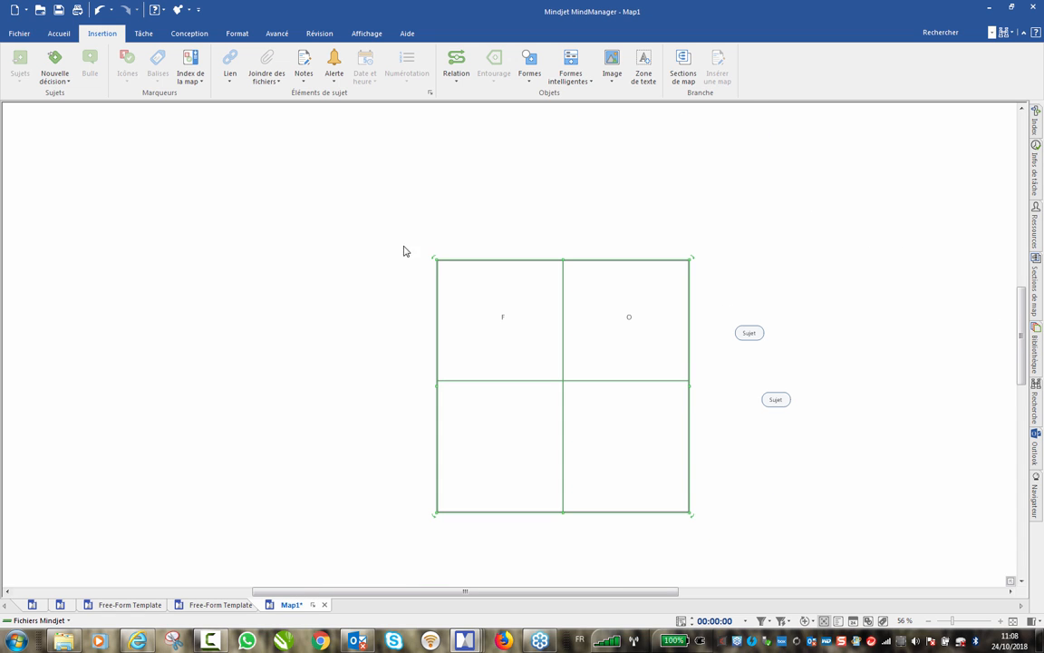
{"action": "left_click_drag", "start_coordinate": [357, 206], "coordinate": [701, 545]}
{"action": "right_click", "coordinate": [633, 260]}
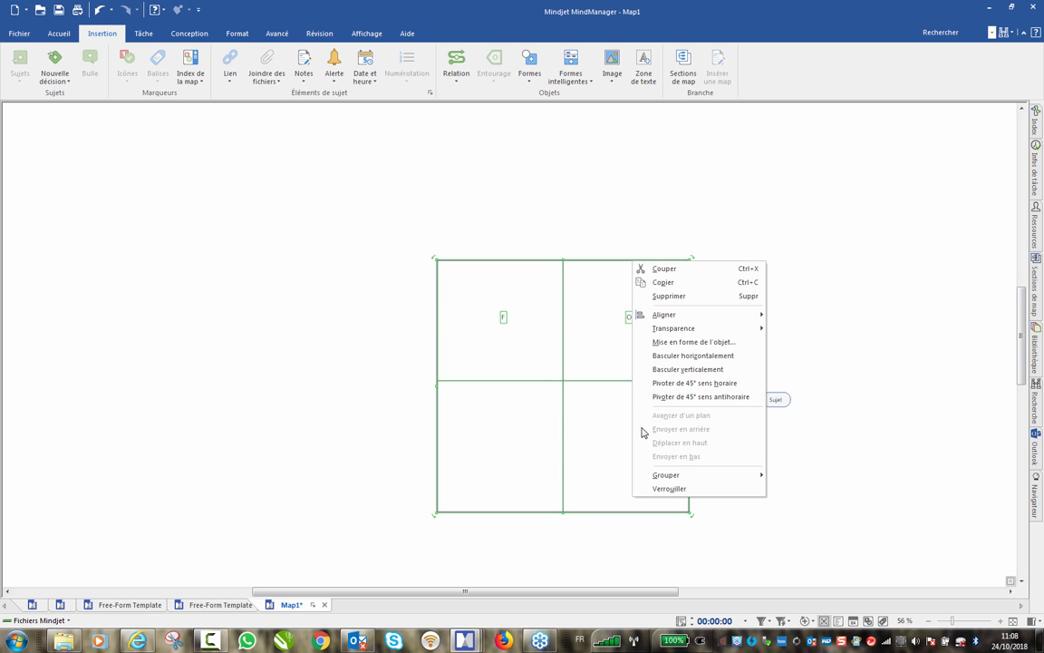
{"action": "mouse_move", "coordinate": [736, 476]}
{"action": "left_click", "coordinate": [815, 475]}
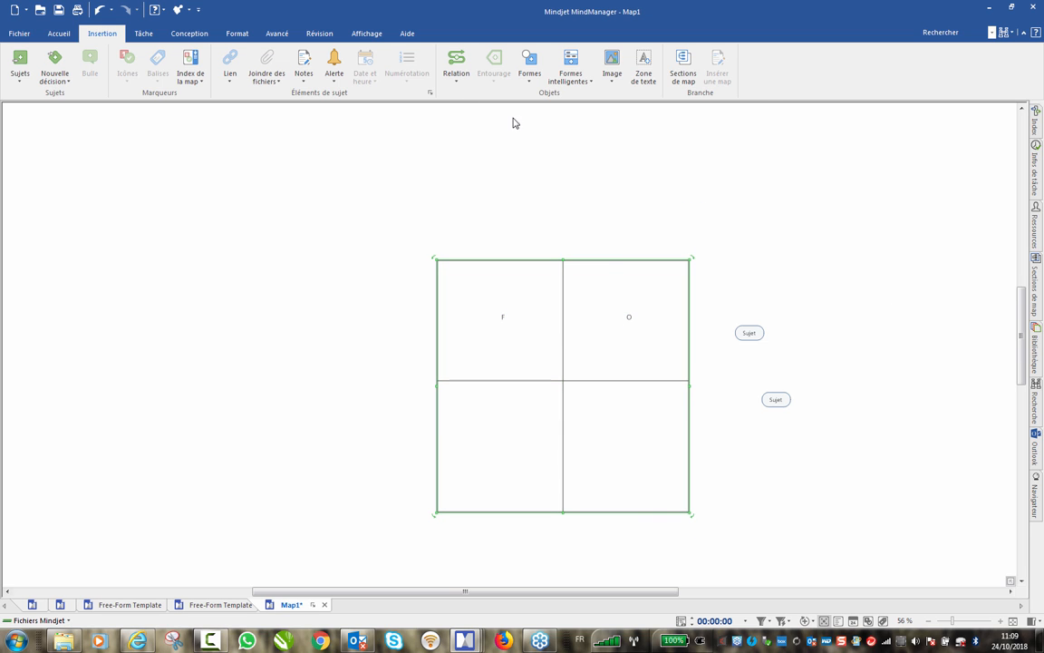
- Move the grouped table and labels up and to the left, away from the two floating topics
{"action": "left_click", "coordinate": [478, 210]}
{"action": "left_click", "coordinate": [549, 263]}
{"action": "left_click_drag", "start_coordinate": [544, 262], "coordinate": [476, 209]}
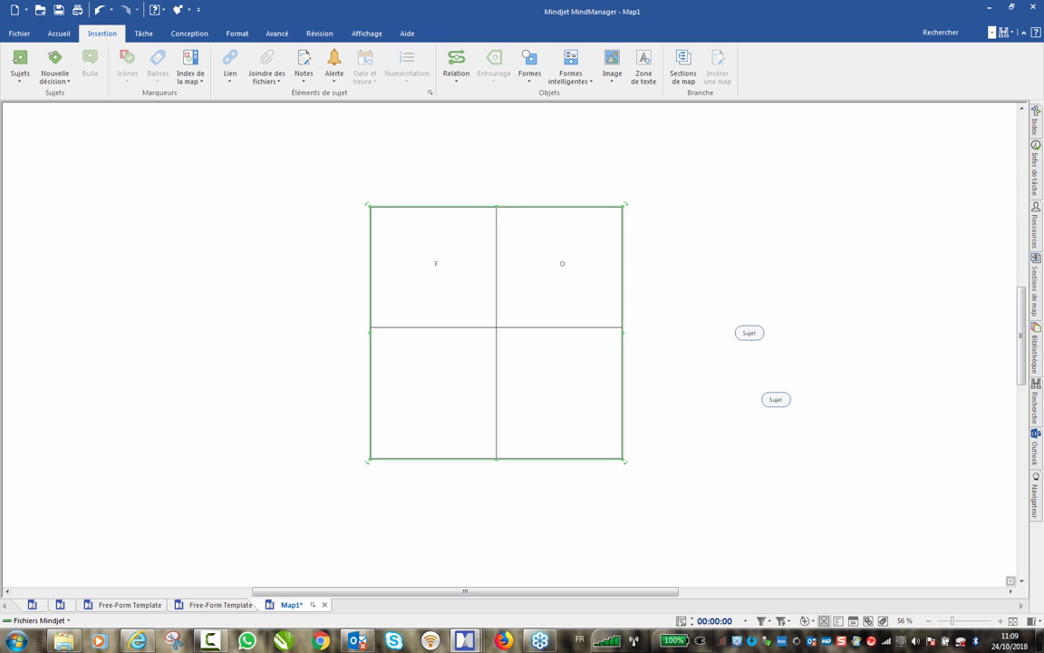
- Open the map index's list of elements and rename the grouped object as "An&alyse 1234"
{"action": "left_click", "coordinate": [1037, 119]}
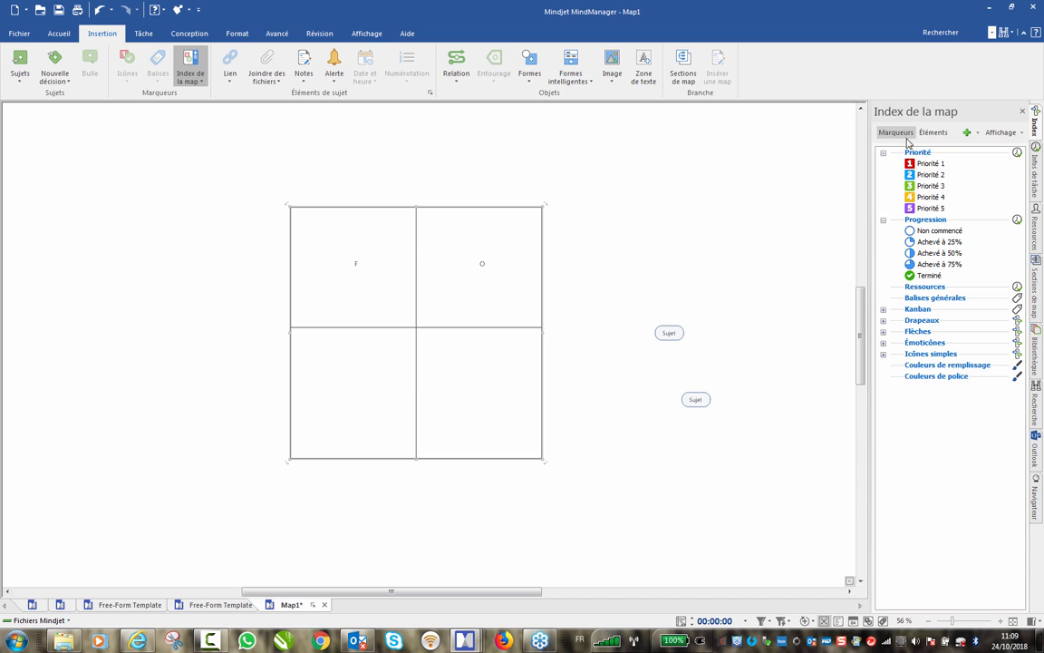
{"action": "left_click", "coordinate": [934, 132]}
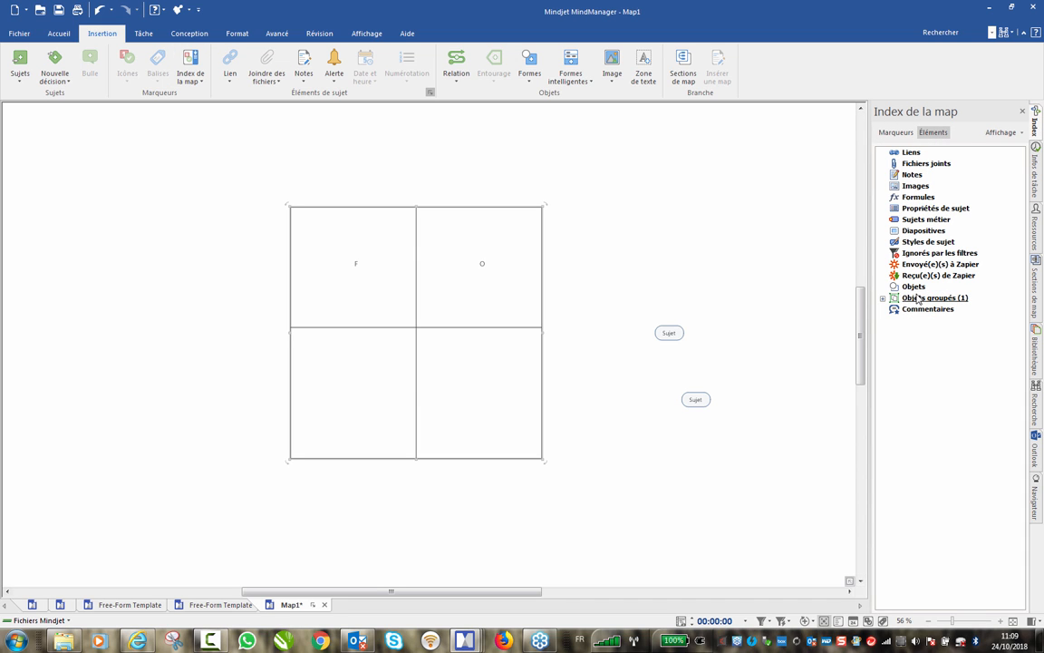
{"action": "left_click", "coordinate": [883, 298]}
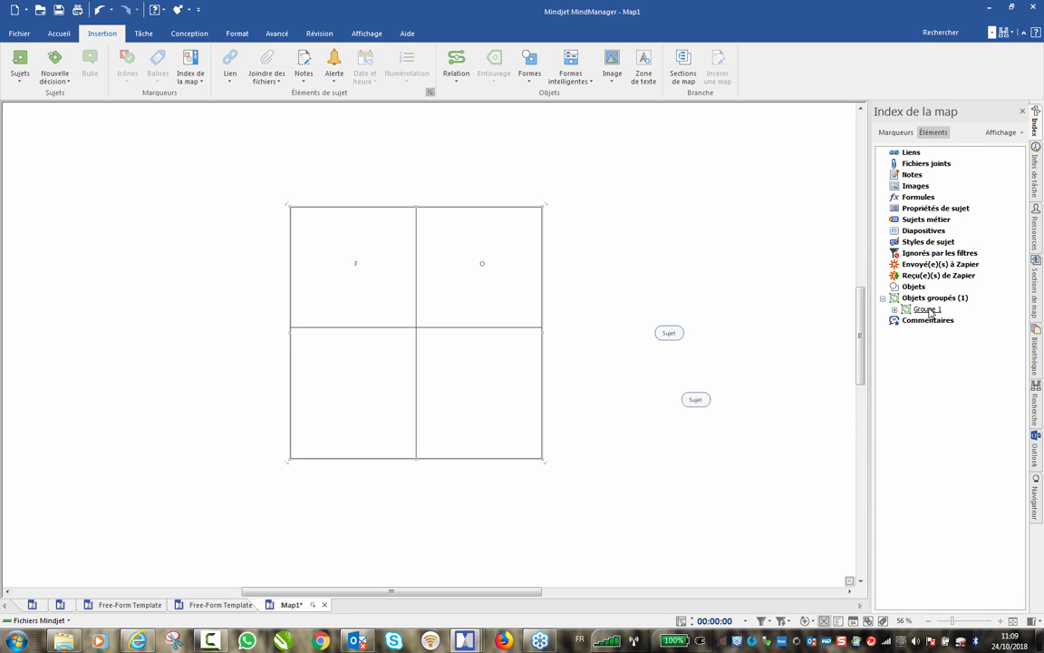
{"action": "right_click", "coordinate": [930, 311]}
{"action": "left_click", "coordinate": [977, 317]}
{"action": "type", "text": "An&a"}
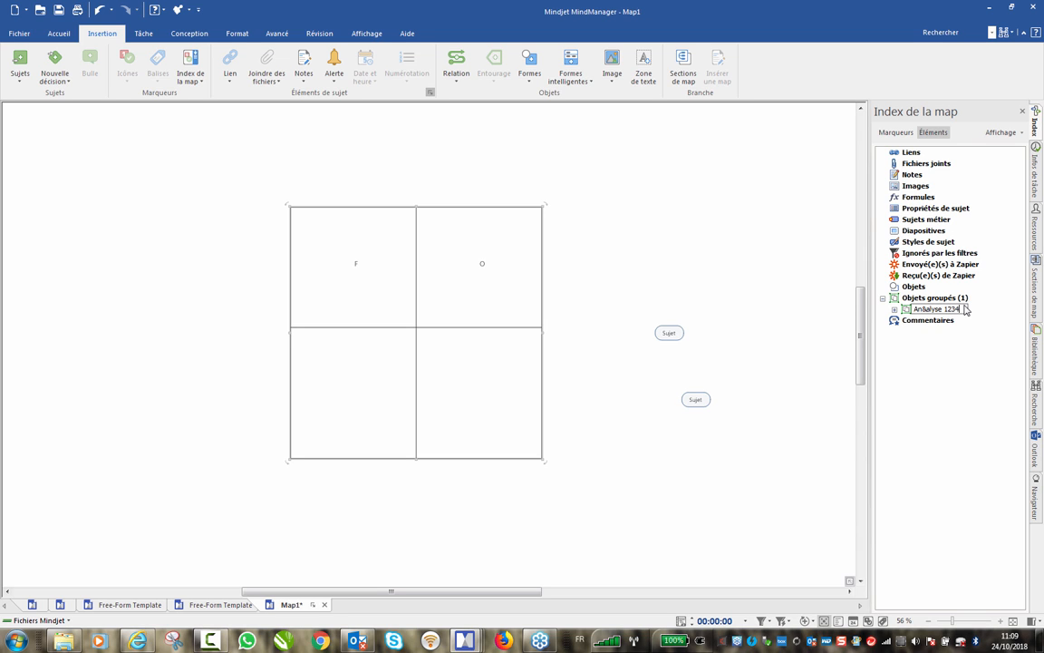
{"action": "type", "text": "lyse 1234"}
{"action": "left_click", "coordinate": [765, 340]}
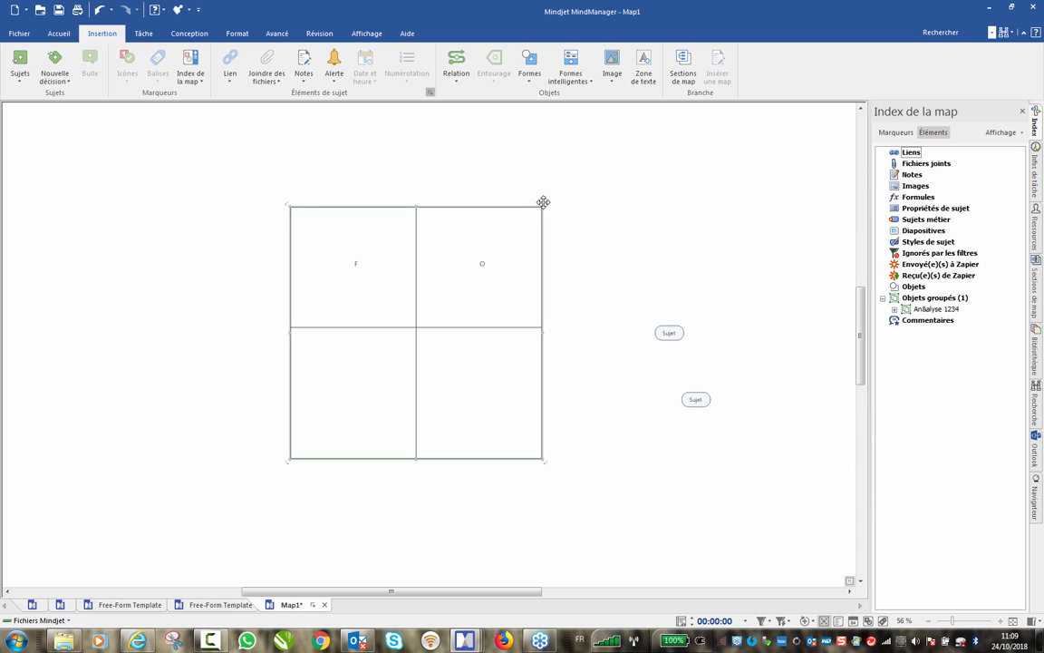
- Rotate the grouped table and its labels clockwise by about 45 degrees so it stands as a diamond
{"action": "left_click", "coordinate": [573, 205]}
{"action": "scroll", "coordinate": [573, 205], "scroll_direction": "up", "scroll_amount": 4}
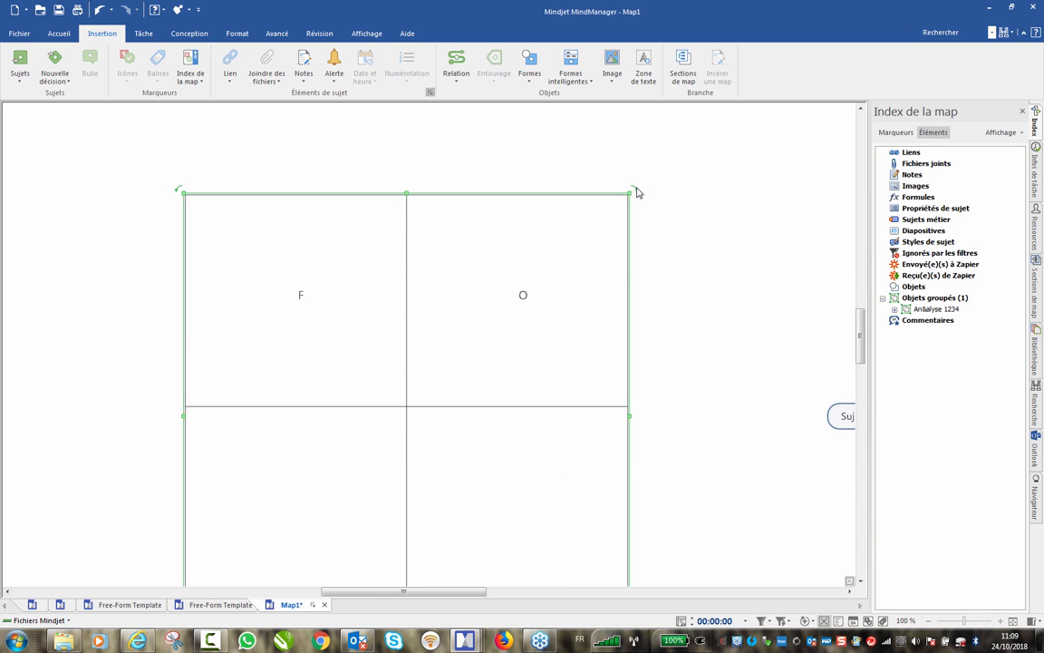
{"action": "left_click_drag", "start_coordinate": [637, 192], "coordinate": [680, 422]}
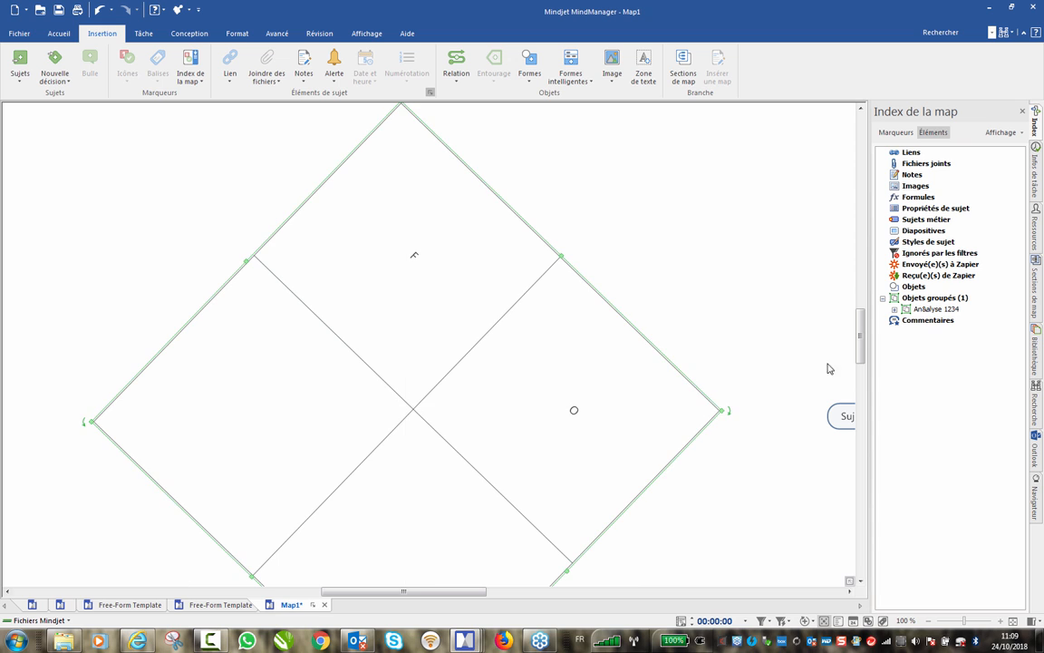
{"action": "scroll", "coordinate": [703, 250], "scroll_direction": "down", "scroll_amount": 1}
{"action": "scroll", "coordinate": [704, 250], "scroll_direction": "down", "scroll_amount": 2}
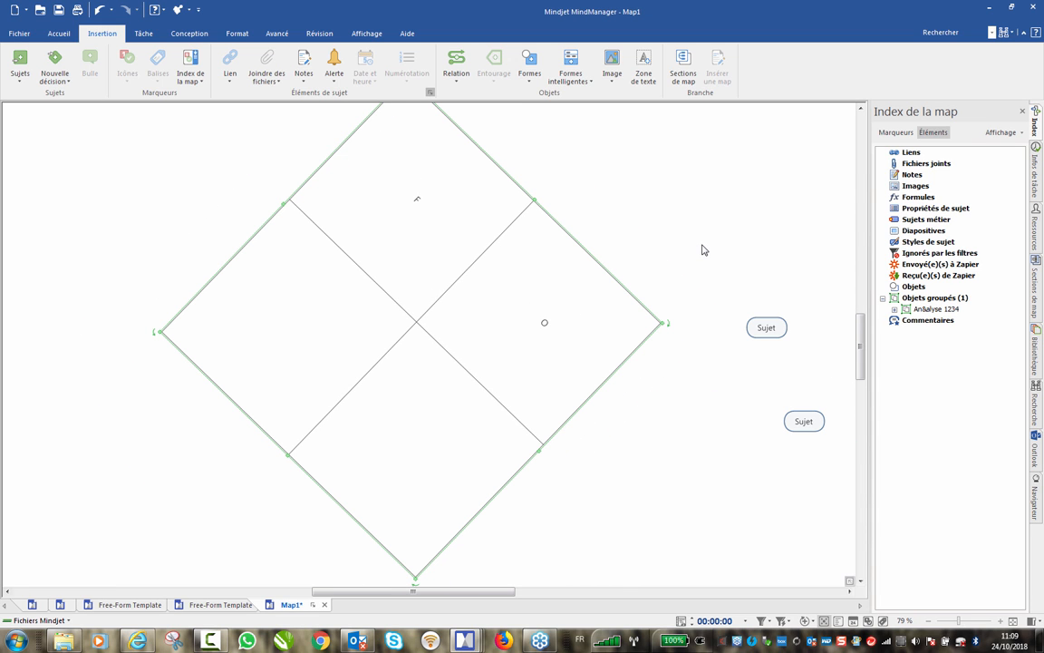
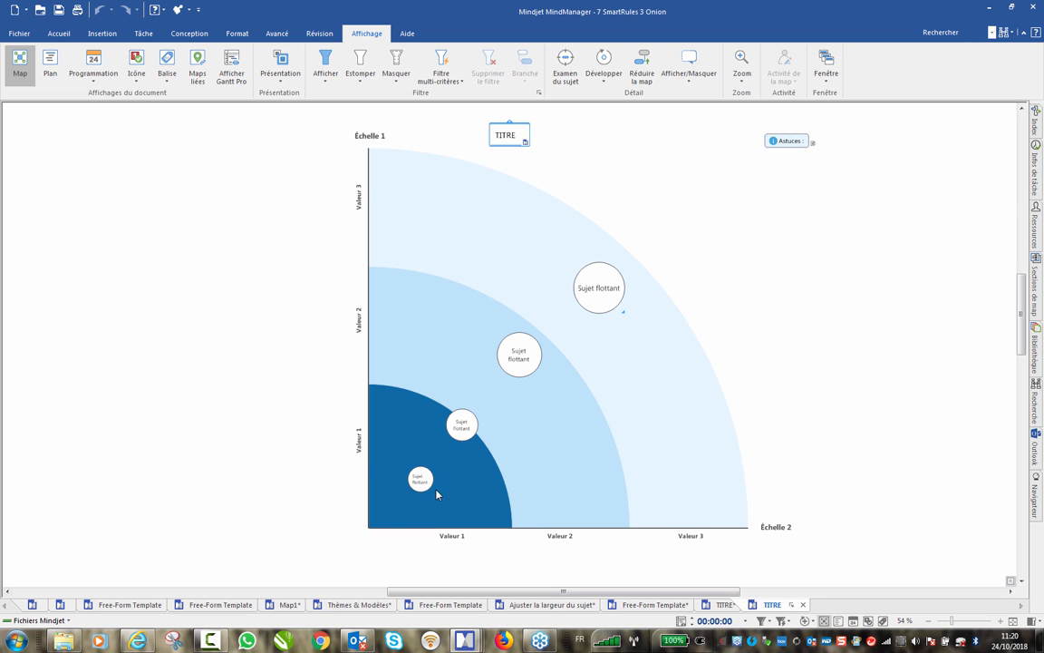
- Add a floating topic in the outermost ring of the onion diagram and move it into the innermost dark blue zone
{"action": "double_click", "coordinate": [441, 205]}
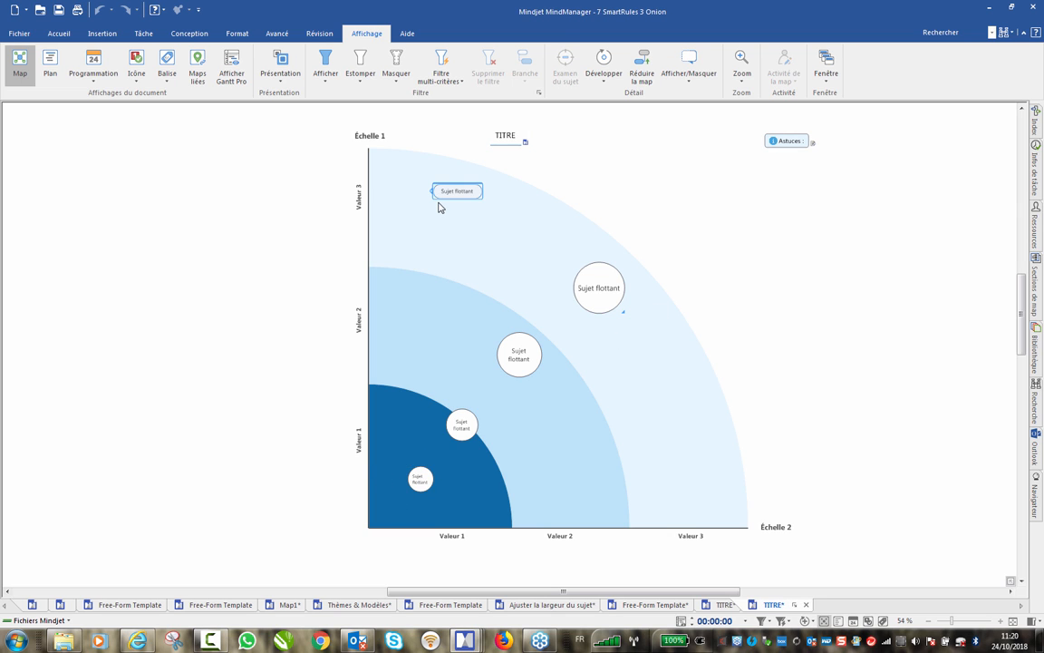
{"action": "left_click_drag", "start_coordinate": [454, 184], "coordinate": [397, 443]}
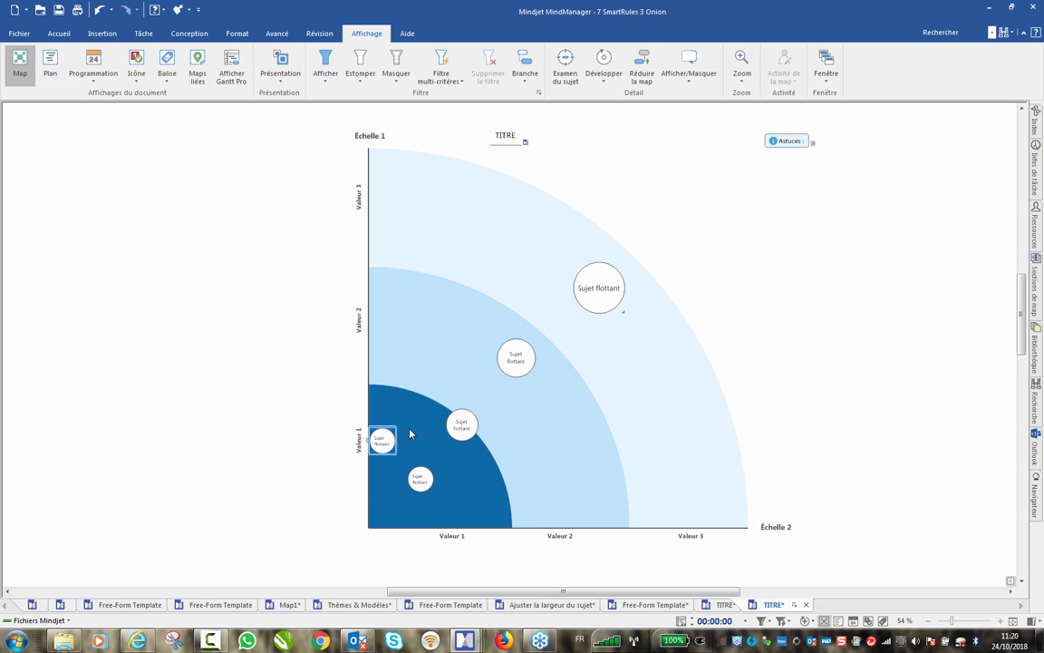
{"action": "scroll", "coordinate": [410, 434], "scroll_direction": "up", "scroll_amount": 2}
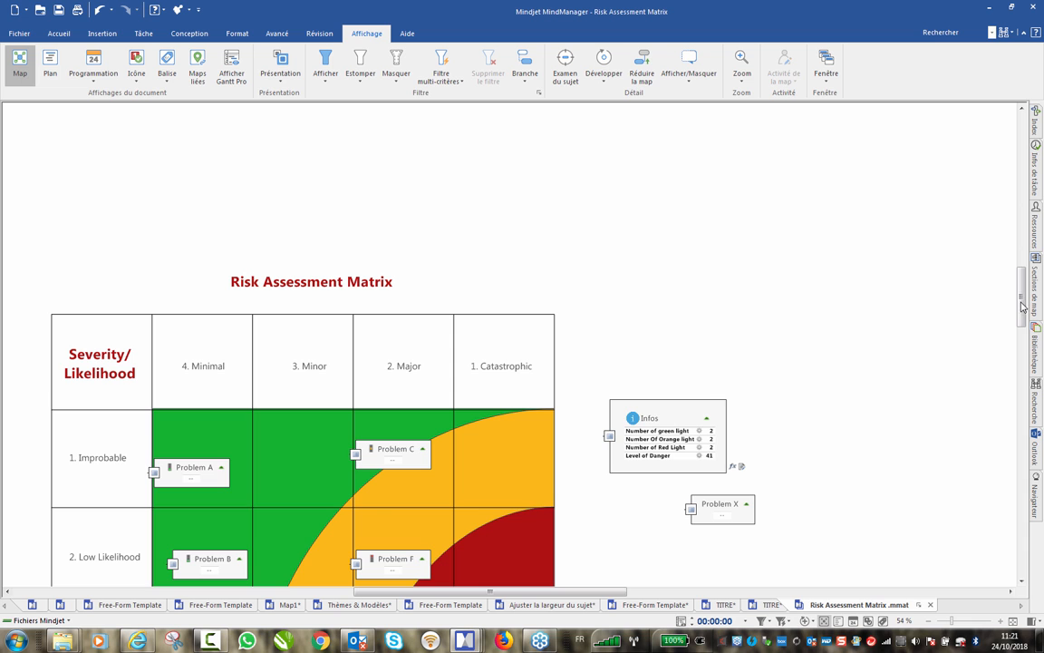
- Move Problem A in the Risk Assessment Matrix to the Likely / Catastrophic cell and check the Infos topic's light counts
{"action": "scroll", "coordinate": [1009, 314], "scroll_direction": "down", "scroll_amount": 3}
{"action": "scroll", "coordinate": [313, 182], "scroll_direction": "up", "scroll_amount": 3}
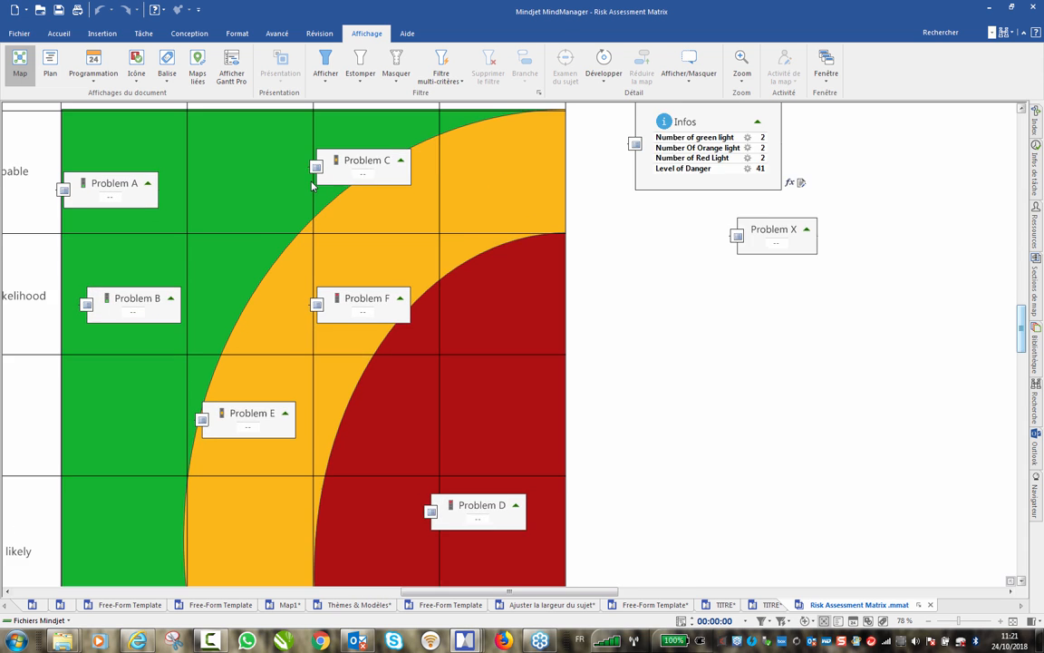
{"action": "scroll", "coordinate": [312, 182], "scroll_direction": "down", "scroll_amount": 5}
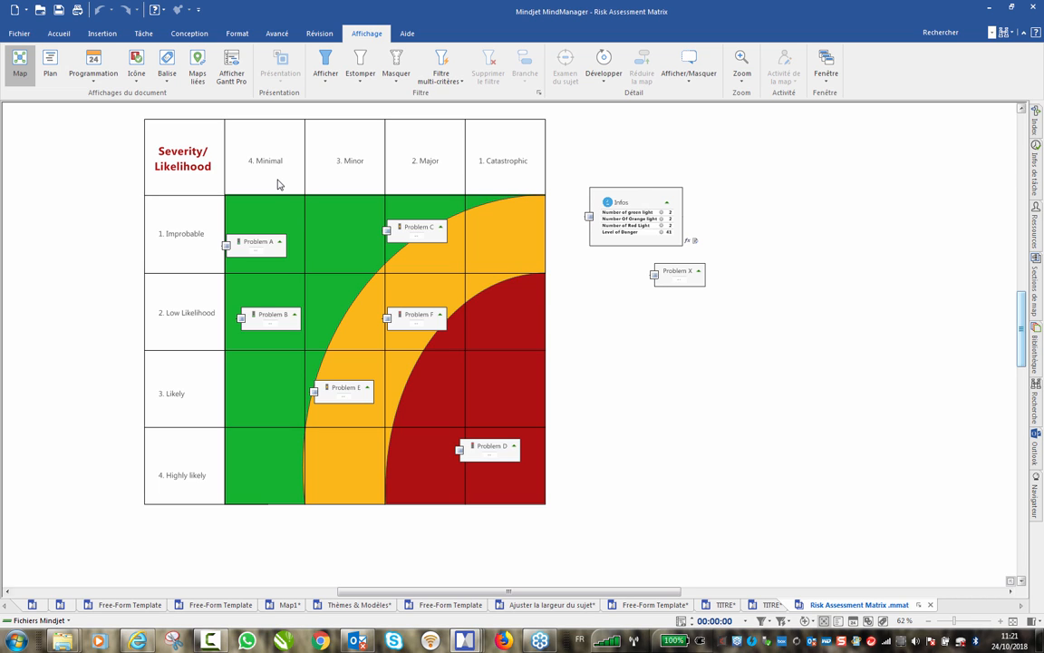
{"action": "scroll", "coordinate": [306, 182], "scroll_direction": "up", "scroll_amount": 2}
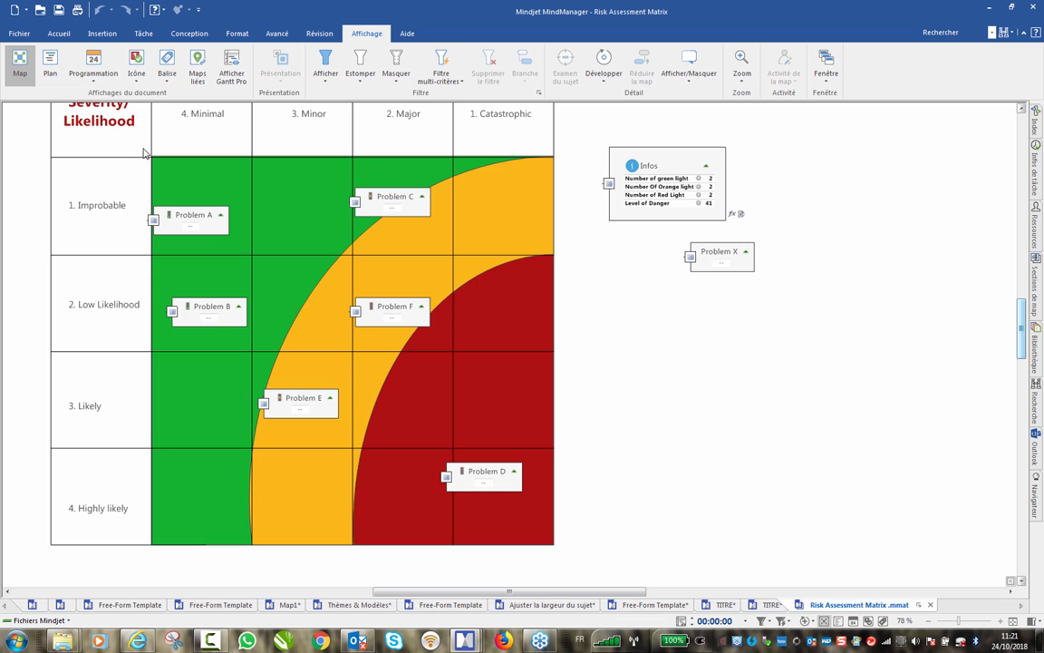
{"action": "left_click", "coordinate": [179, 214]}
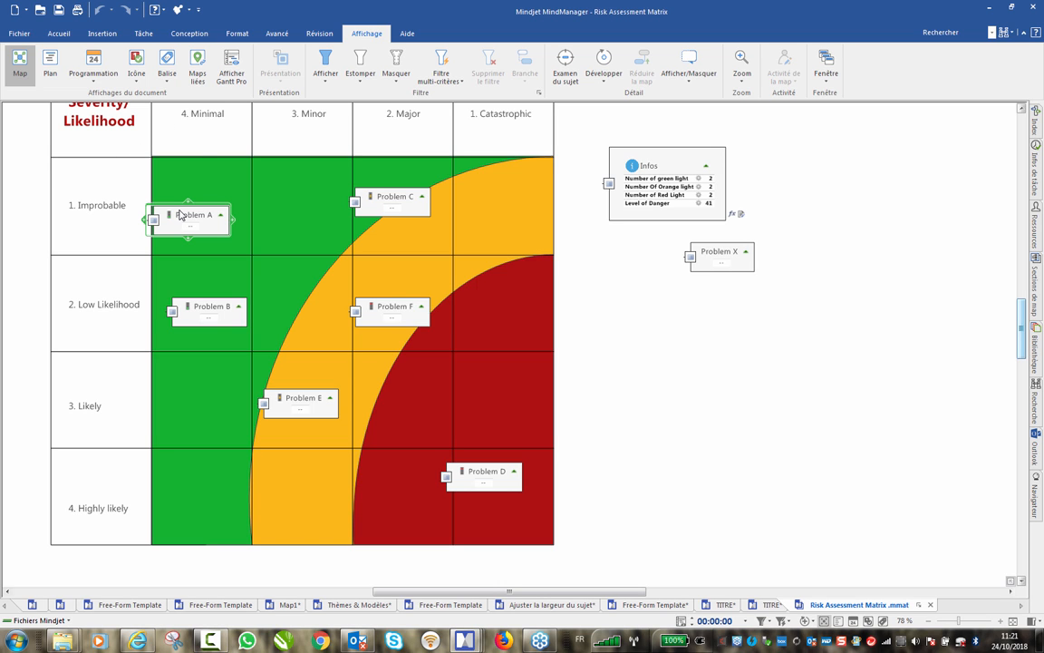
{"action": "left_click_drag", "start_coordinate": [180, 215], "coordinate": [513, 414]}
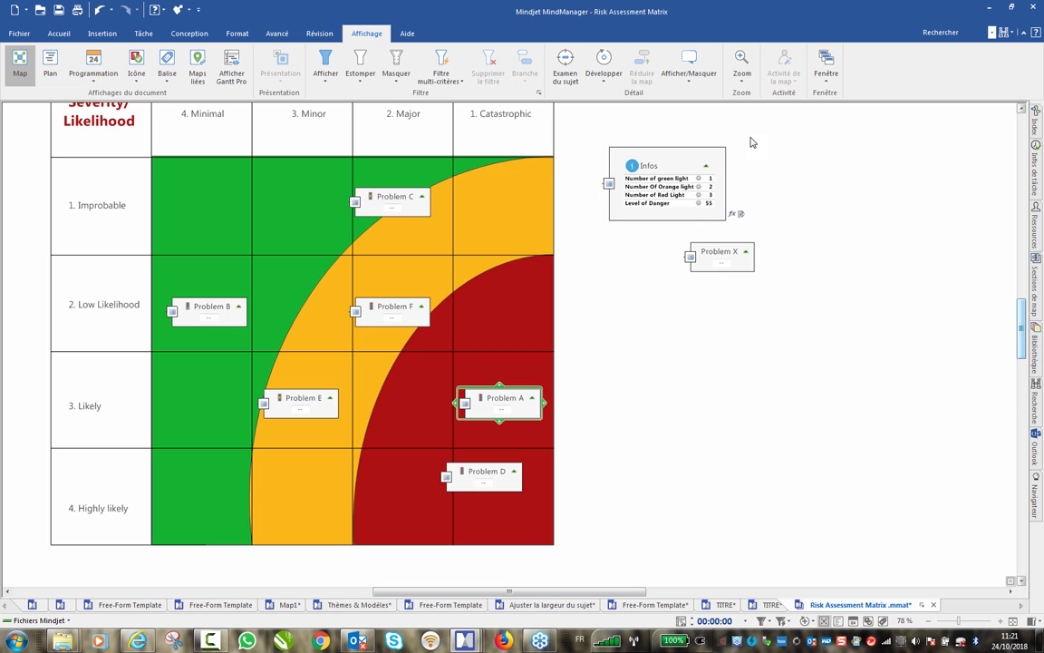
{"action": "left_click", "coordinate": [650, 181]}
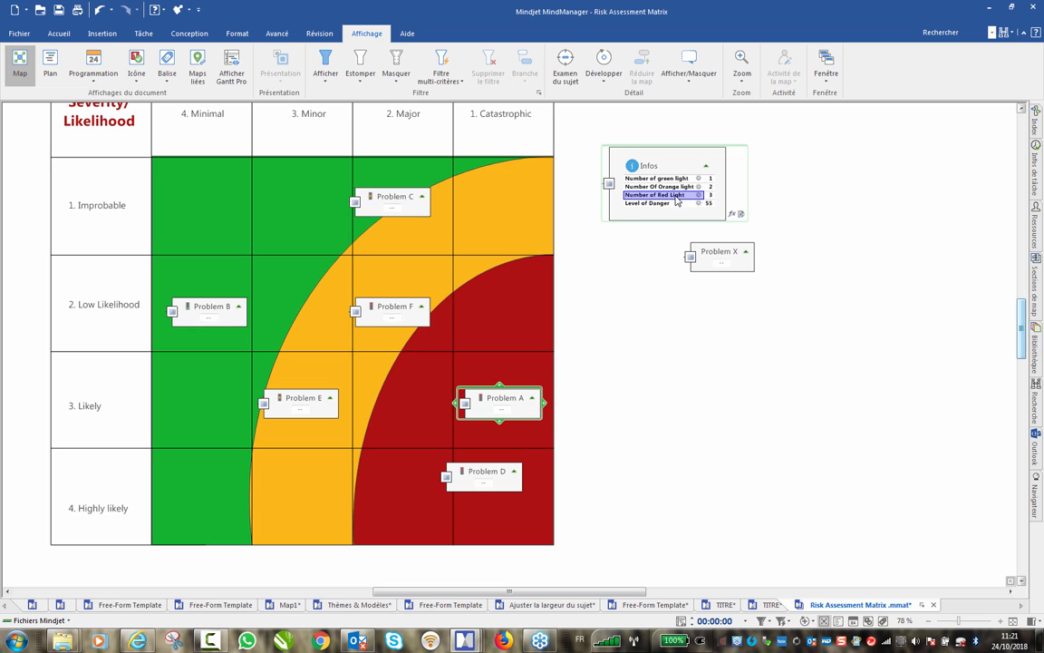
{"action": "mouse_move", "coordinate": [678, 195]}
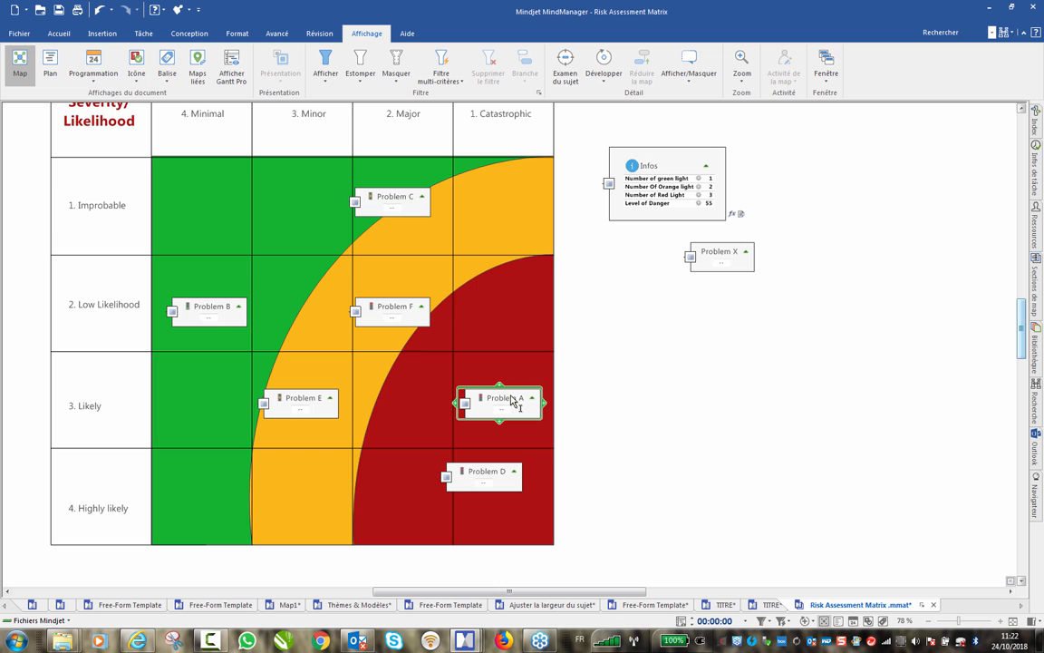
- Show Problem A's hidden topic properties and move the topic back to the Improbable / Minimal cell
{"action": "left_click", "coordinate": [465, 405]}
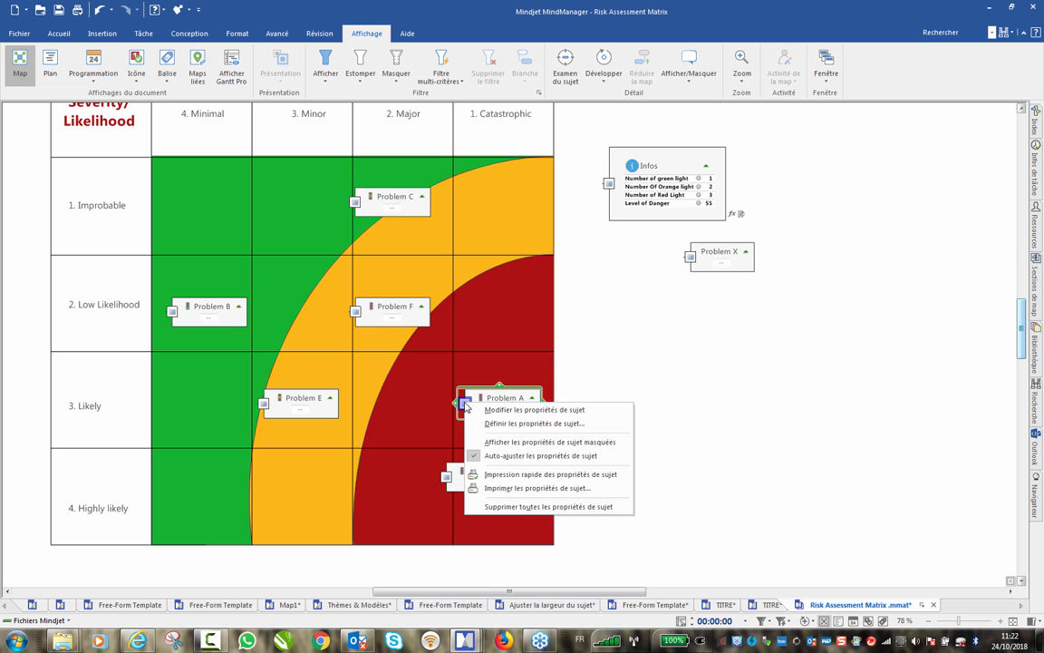
{"action": "left_click", "coordinate": [506, 443]}
{"action": "scroll", "coordinate": [489, 383], "scroll_direction": "down", "scroll_amount": 1}
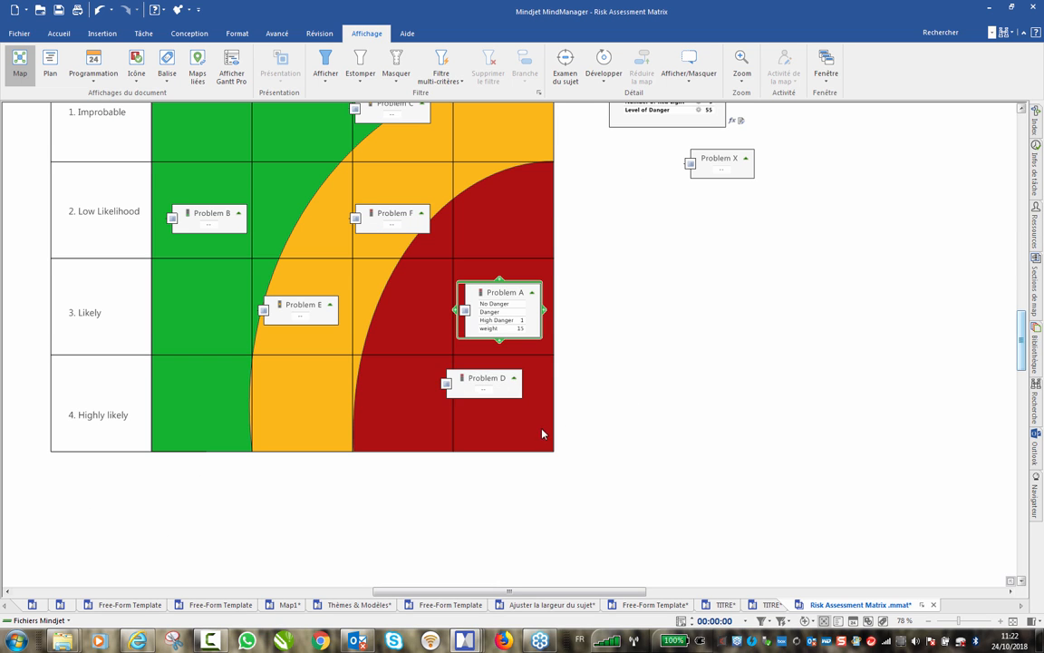
{"action": "left_click", "coordinate": [500, 330]}
{"action": "left_click", "coordinate": [520, 320]}
{"action": "scroll", "coordinate": [328, 231], "scroll_direction": "up", "scroll_amount": 2}
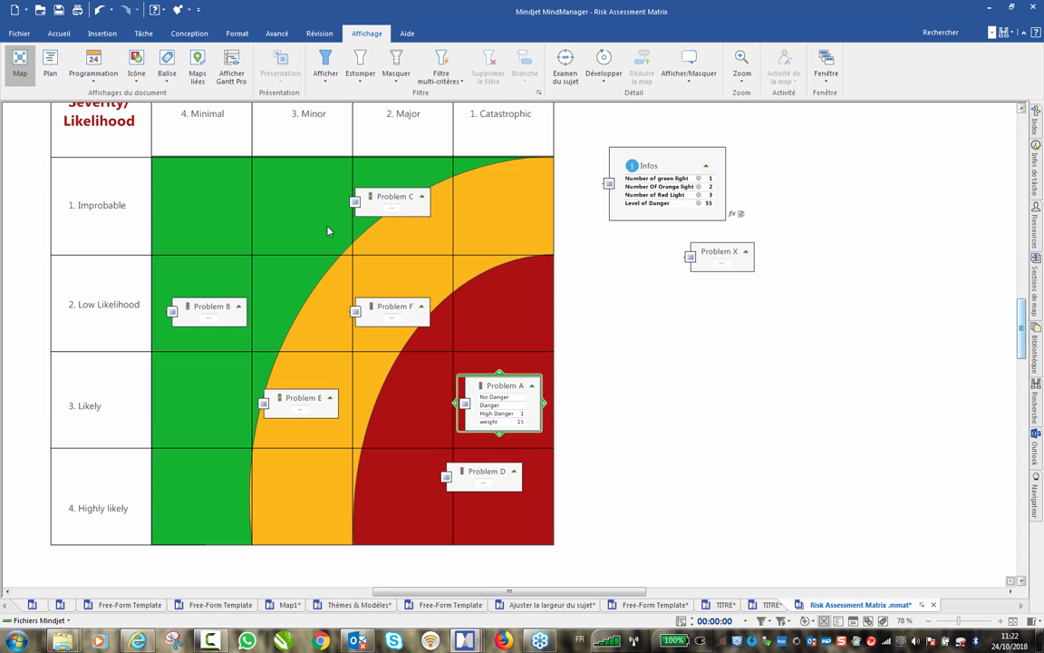
{"action": "left_click_drag", "start_coordinate": [499, 386], "coordinate": [185, 171]}
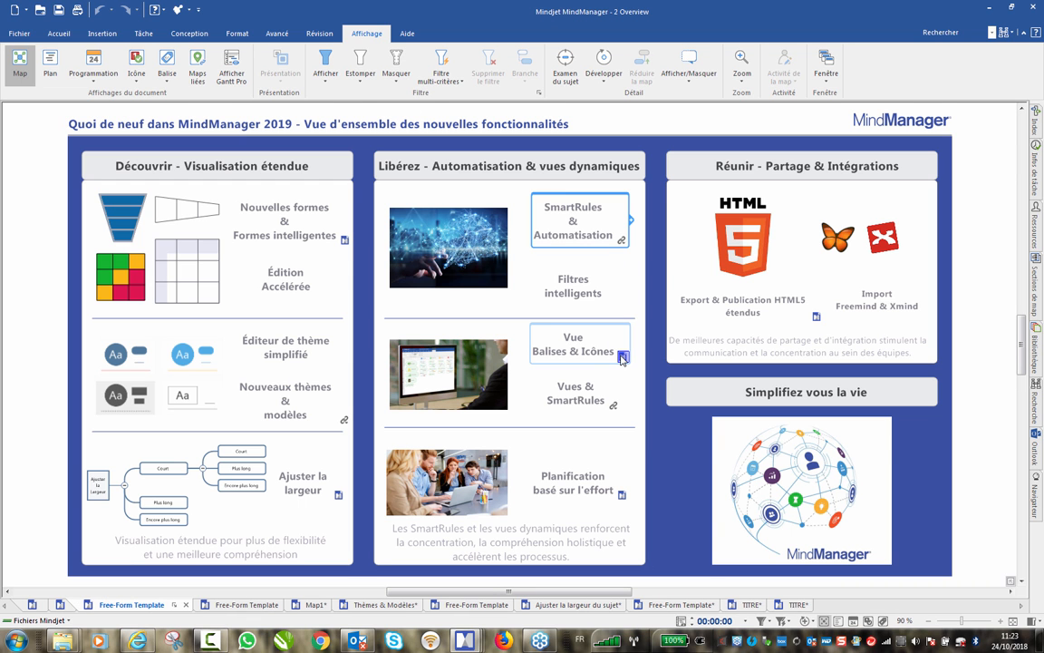
- Open the map linked to "Vue Balises & Icônes" and examine the calculated properties of the Q1 Prévisions topic
{"action": "left_click", "coordinate": [623, 358]}
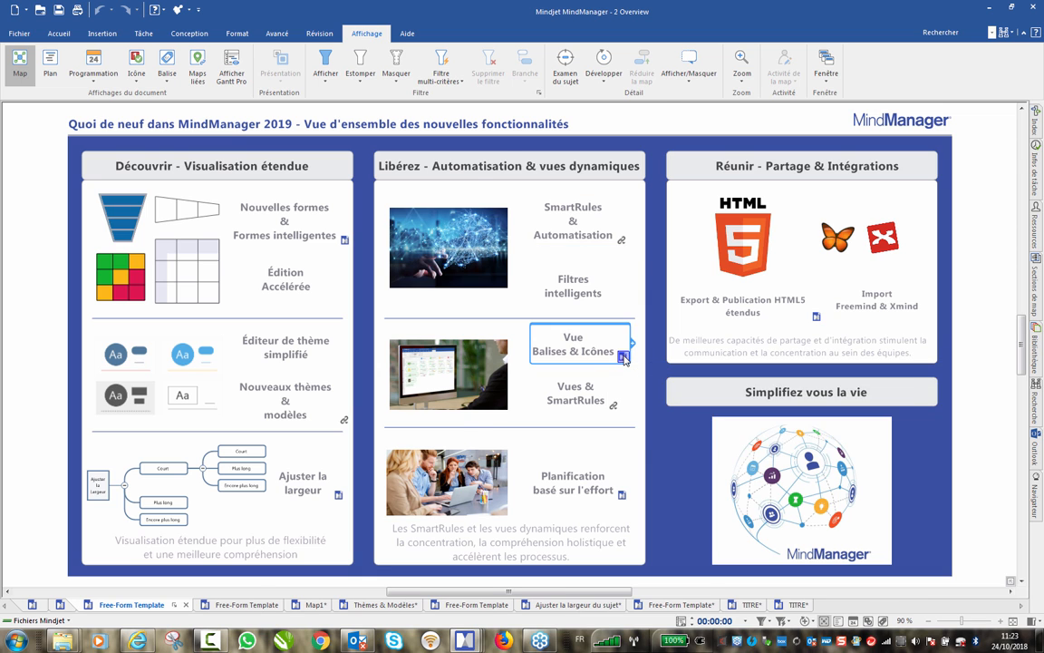
{"action": "left_click", "coordinate": [623, 358]}
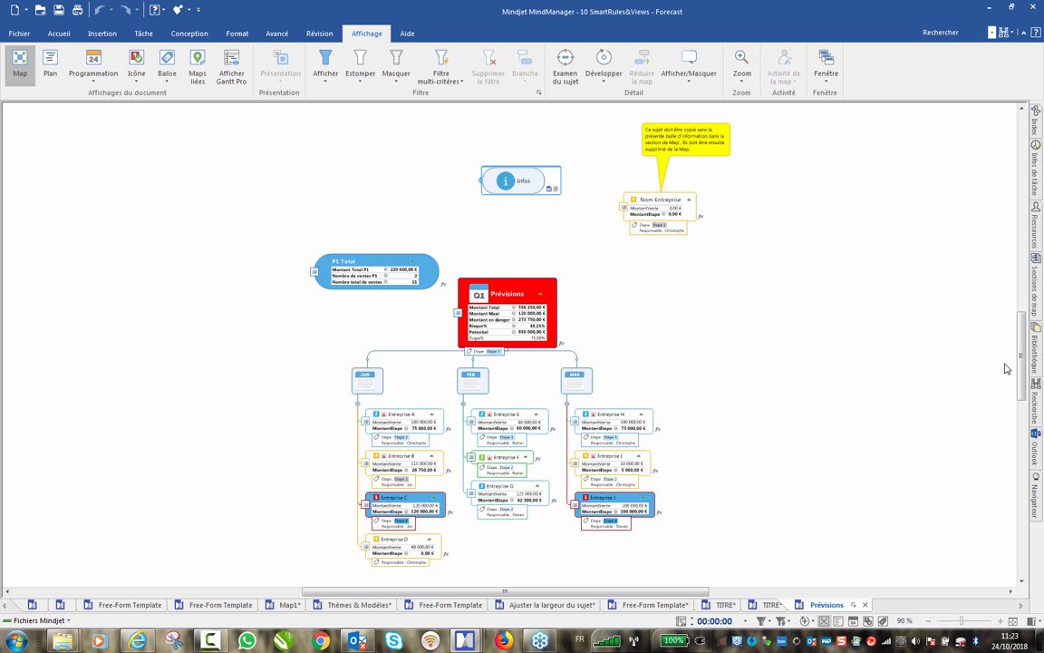
{"action": "left_click_drag", "start_coordinate": [1021, 360], "coordinate": [1022, 341]}
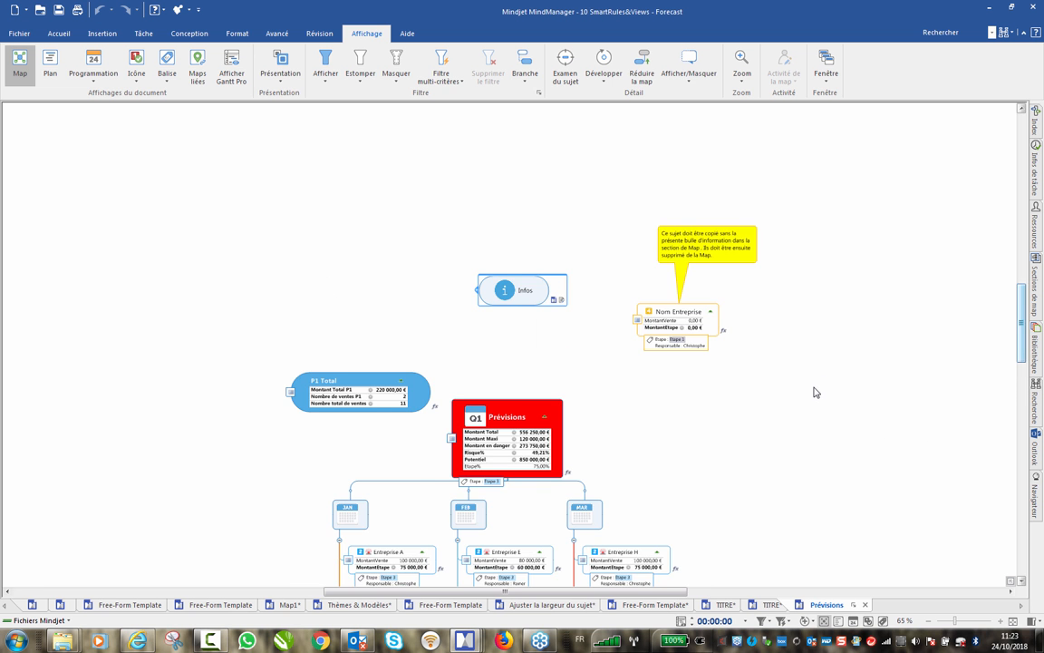
{"action": "scroll", "coordinate": [814, 391], "scroll_direction": "down", "scroll_amount": 3}
{"action": "scroll", "coordinate": [700, 261], "scroll_direction": "up", "scroll_amount": 3}
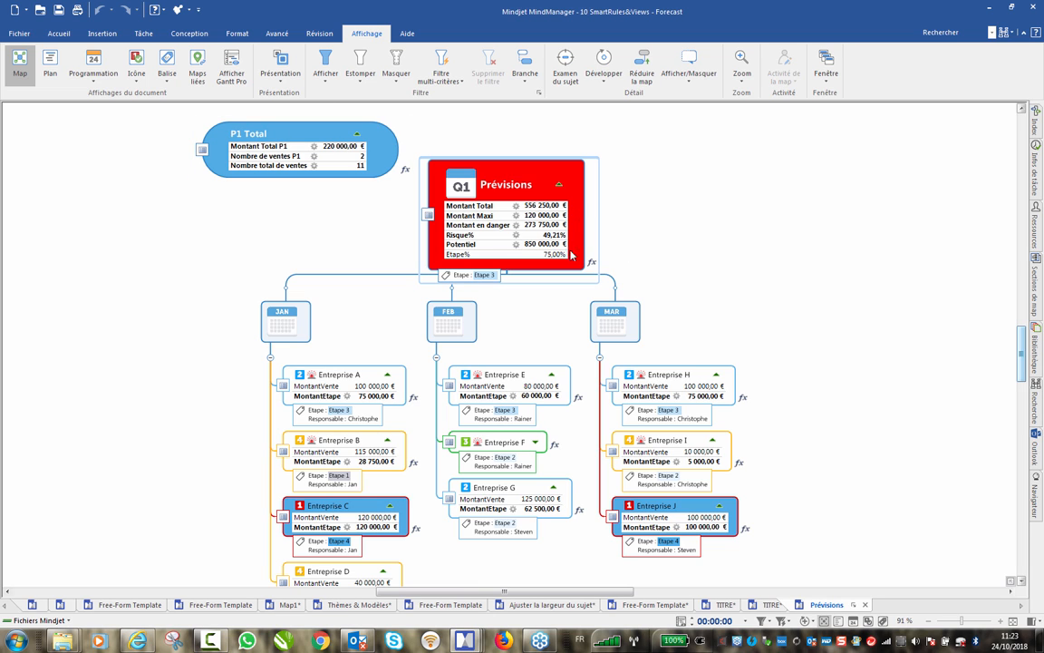
{"action": "left_click", "coordinate": [517, 235]}
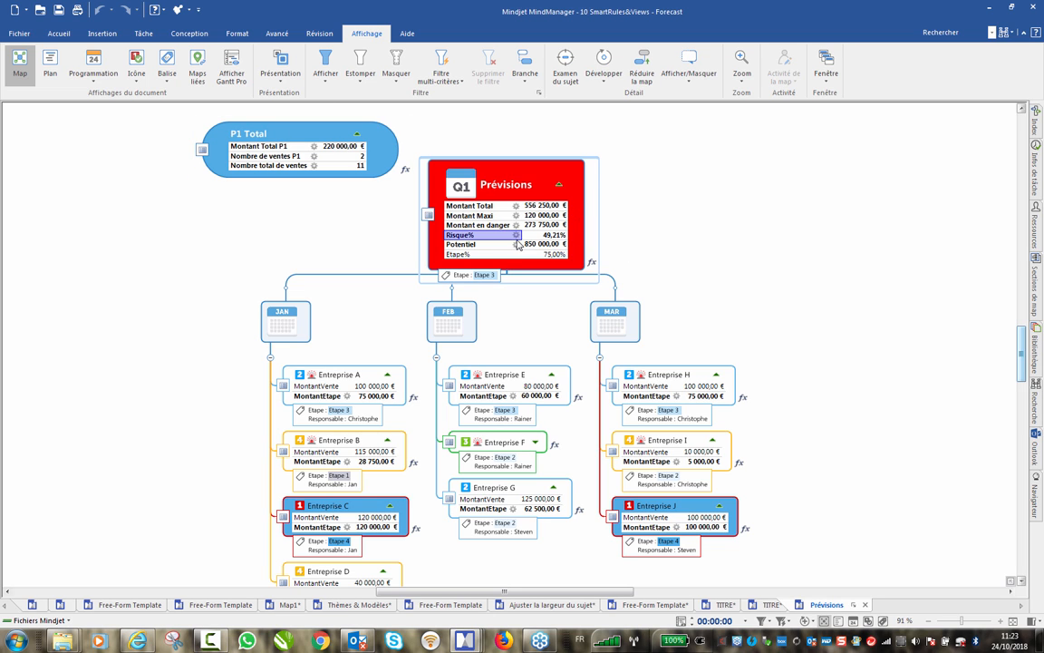
{"action": "left_click", "coordinate": [535, 238]}
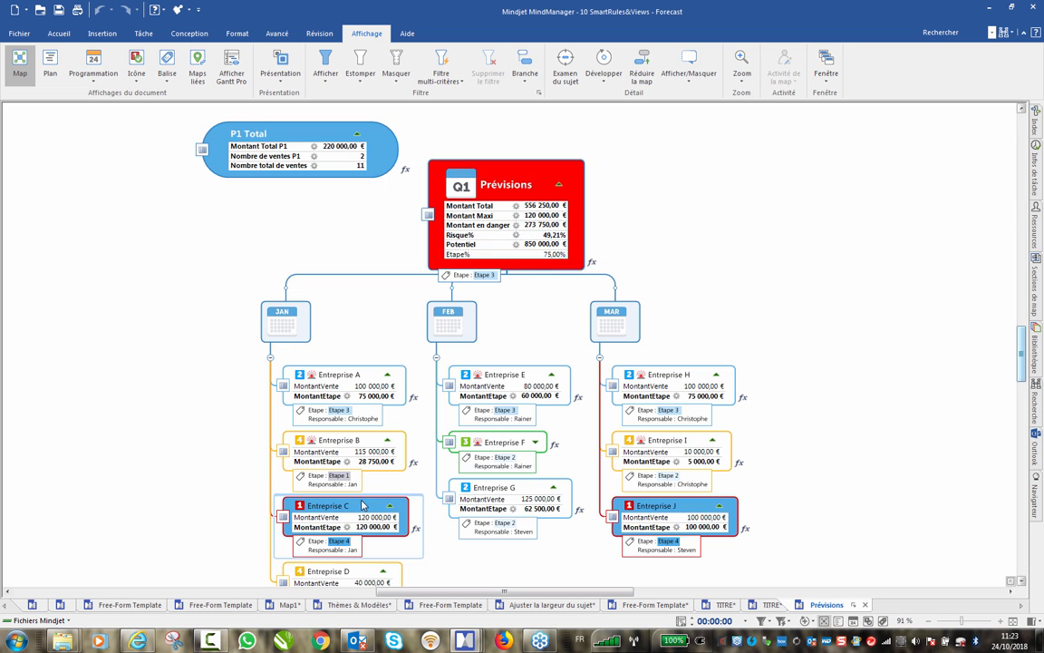
- Change the Etape tag of Entreprise B under JAN to Etape 4
{"action": "scroll", "coordinate": [257, 400], "scroll_direction": "down", "scroll_amount": 2}
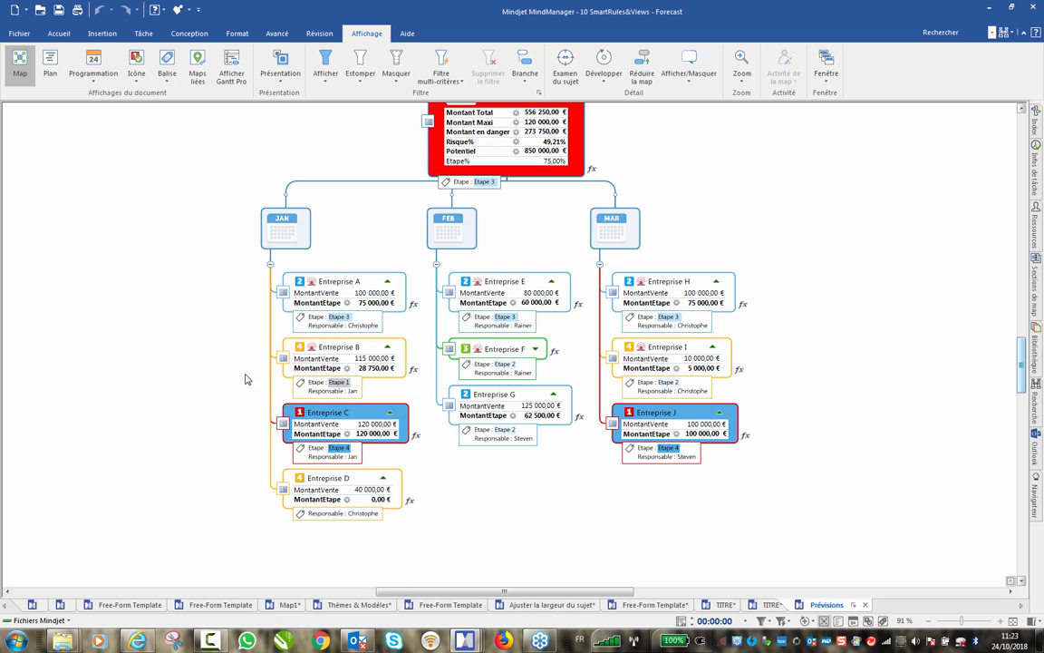
{"action": "left_click", "coordinate": [349, 383]}
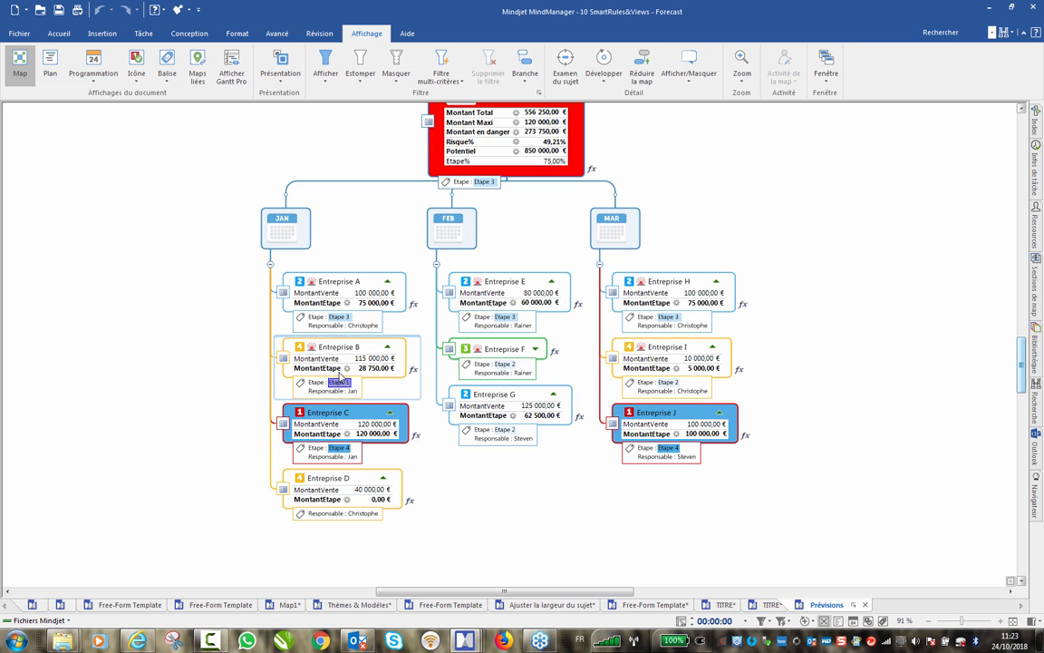
{"action": "left_click", "coordinate": [317, 359]}
{"action": "right_click", "coordinate": [342, 388]}
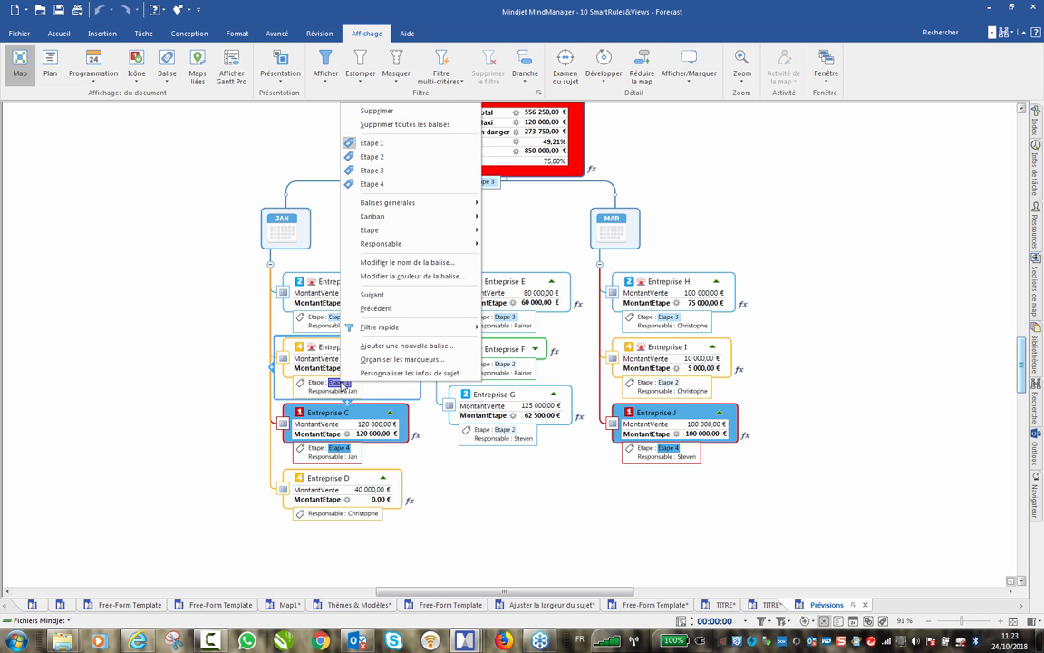
{"action": "left_click", "coordinate": [381, 188]}
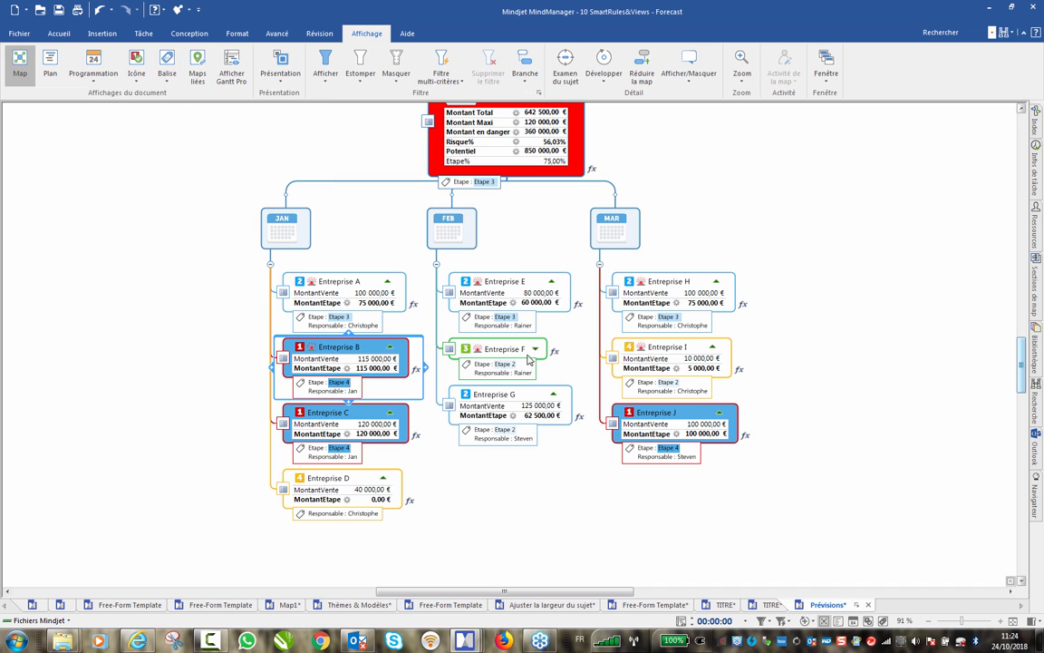
- Show the forecast in the tag view grouped by Responsable and return to the map view
{"action": "left_click", "coordinate": [166, 68]}
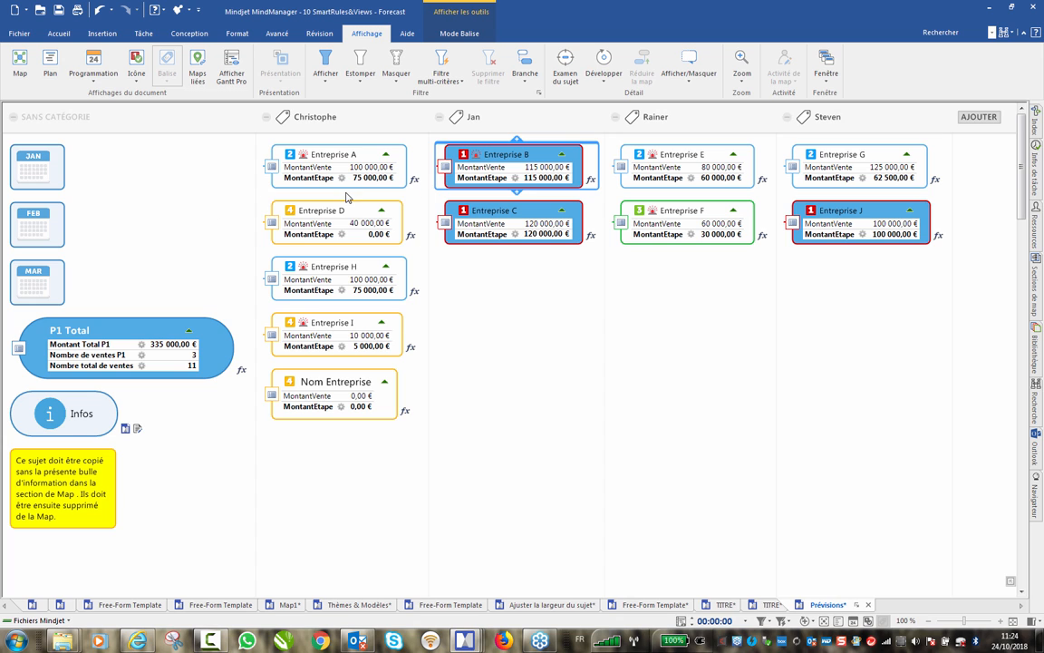
{"action": "left_click", "coordinate": [465, 36]}
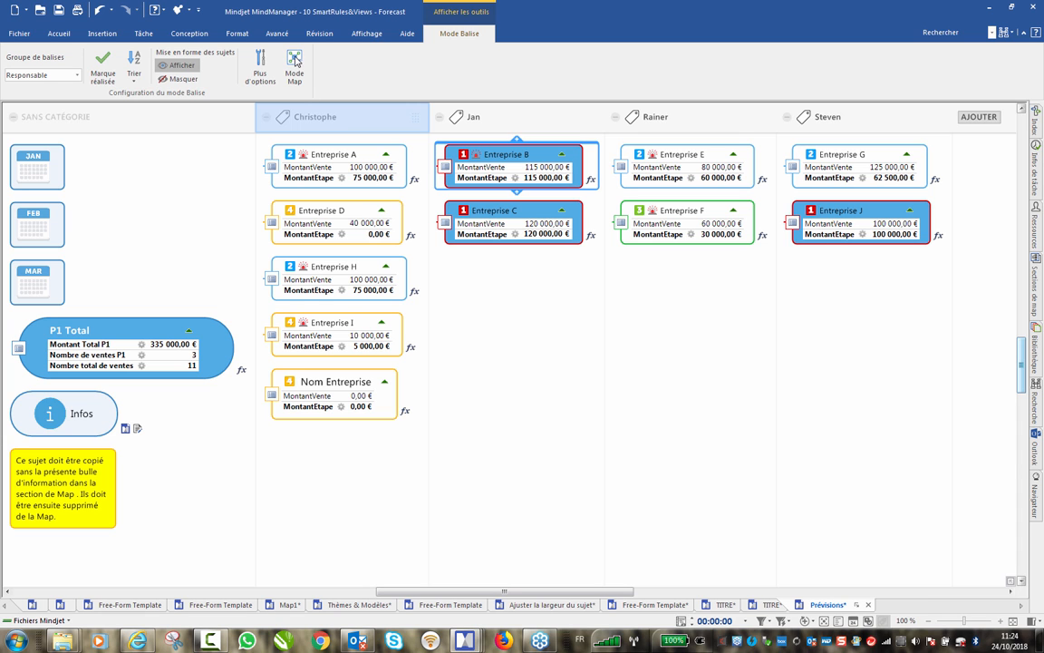
{"action": "left_click", "coordinate": [294, 68]}
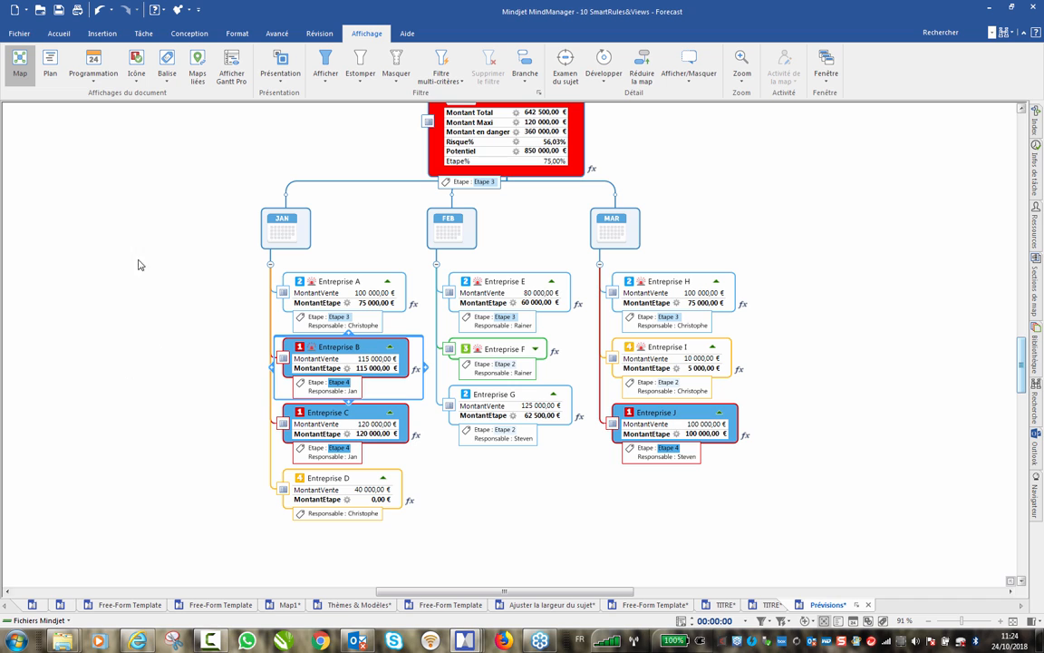
{"action": "left_click", "coordinate": [363, 306]}
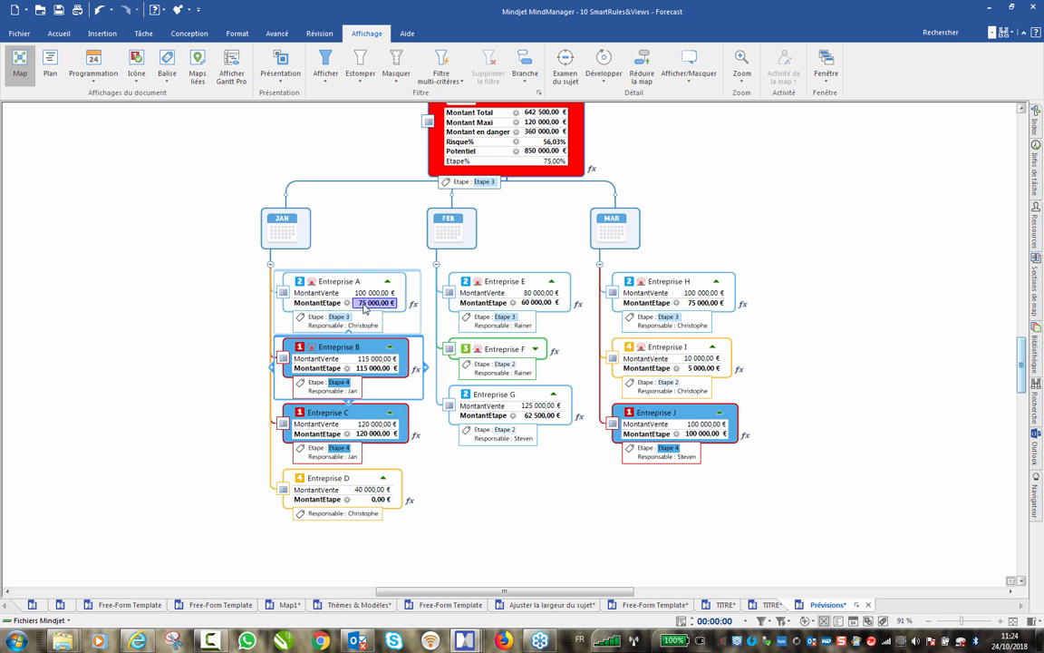
- Display the forecast in the icon view and group its columns by the Priorité icons
{"action": "left_click", "coordinate": [136, 62]}
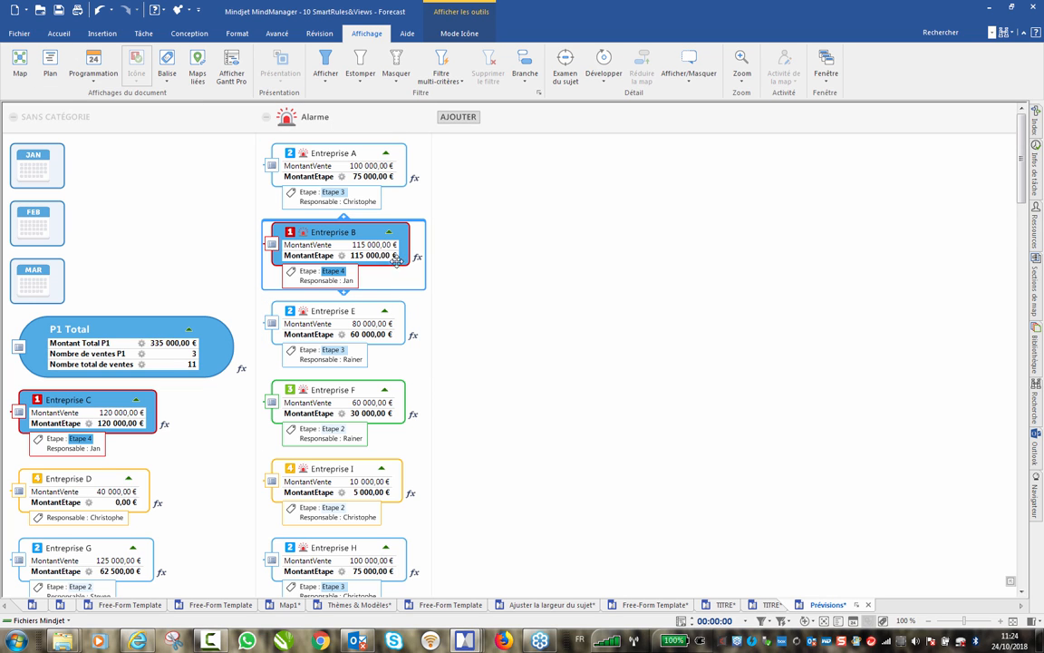
{"action": "left_click", "coordinate": [436, 35]}
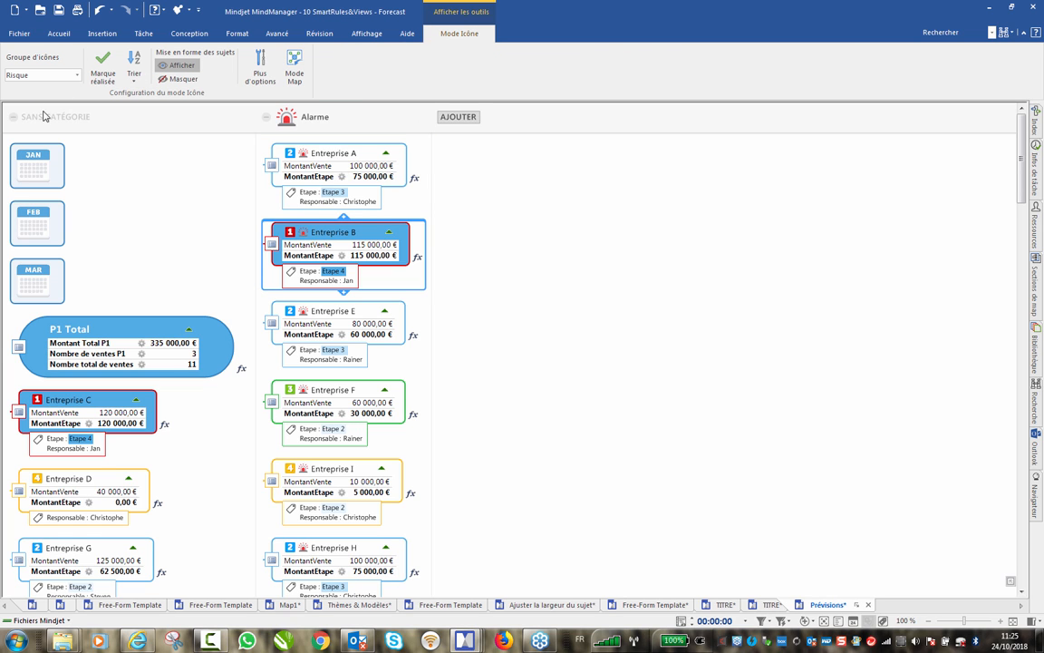
{"action": "left_click", "coordinate": [78, 75]}
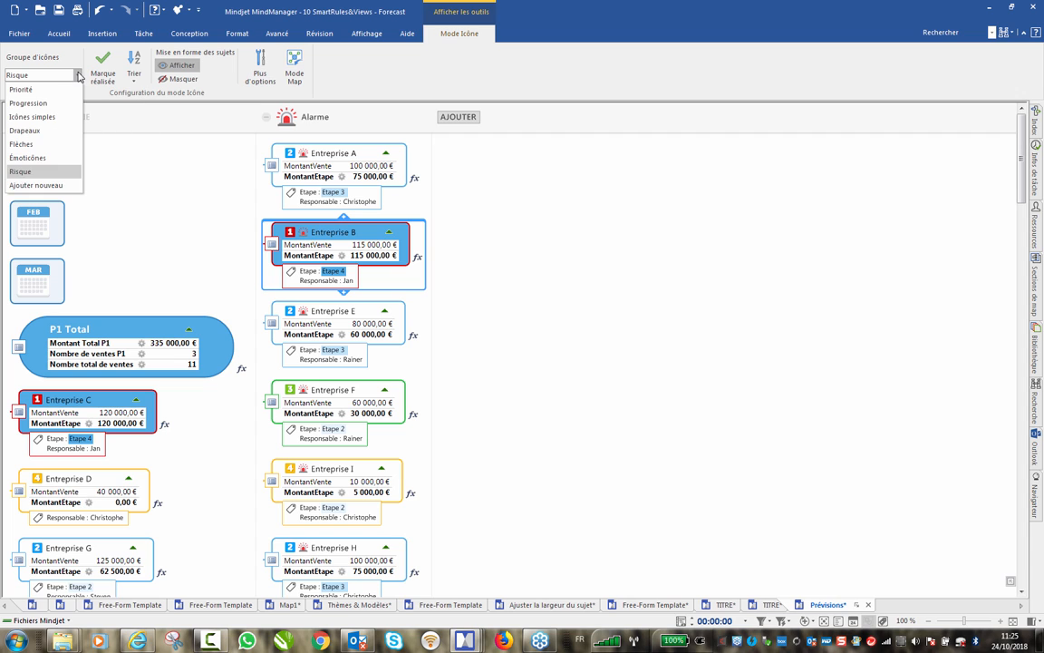
{"action": "left_click", "coordinate": [27, 91]}
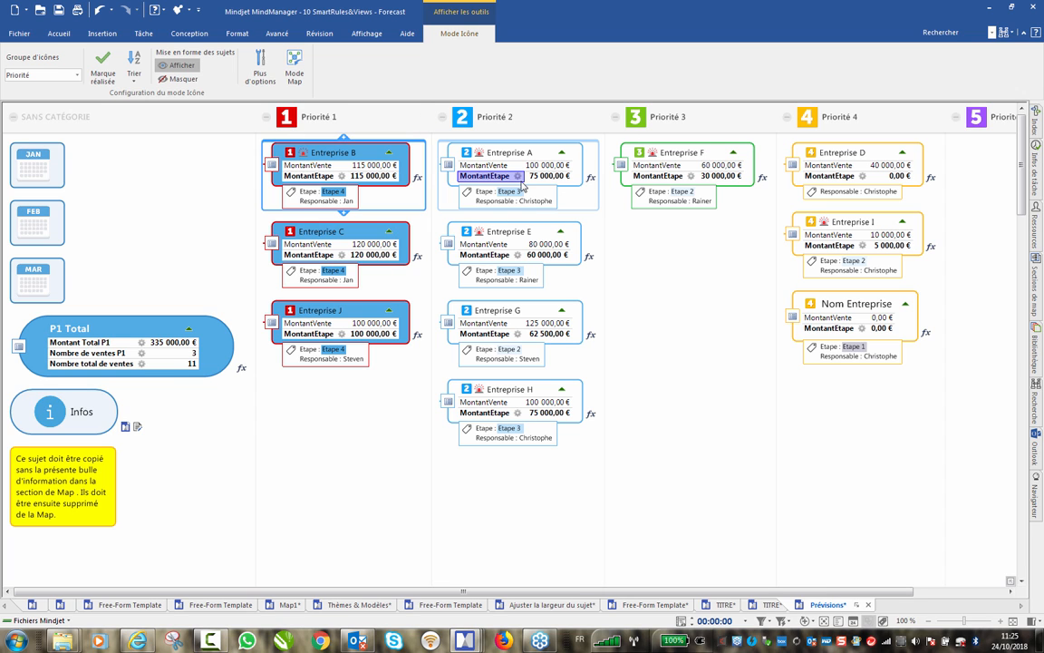
{"action": "mouse_move", "coordinate": [523, 186]}
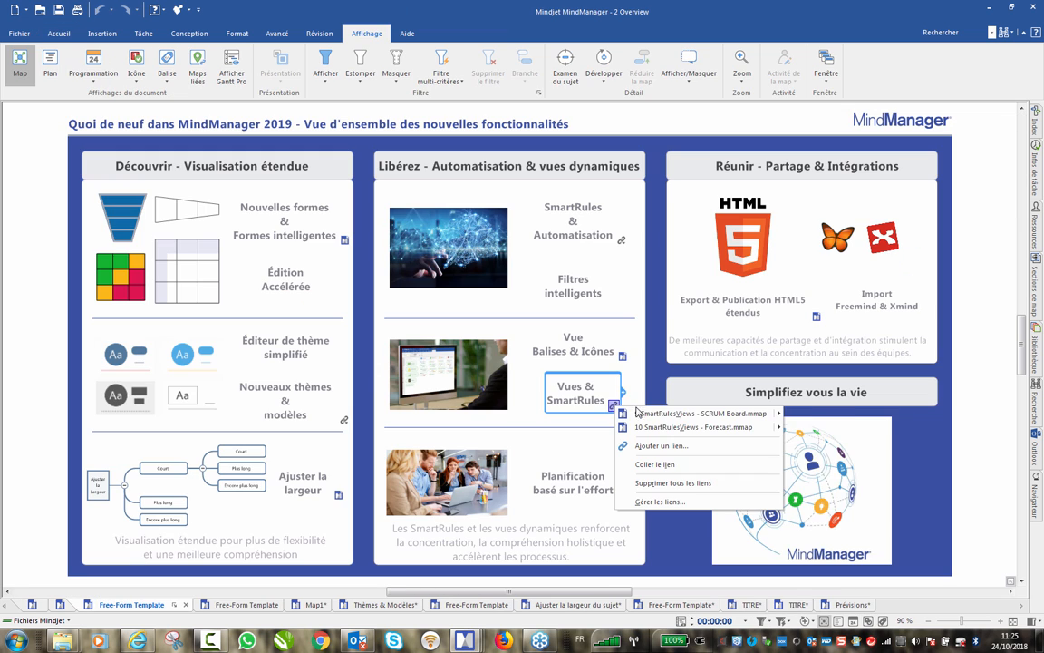
- Open the SCRUM Board map linked to "Vues & SmartRules" and move Élément 213 from En Attente to Rejeté
{"action": "mouse_move", "coordinate": [645, 414]}
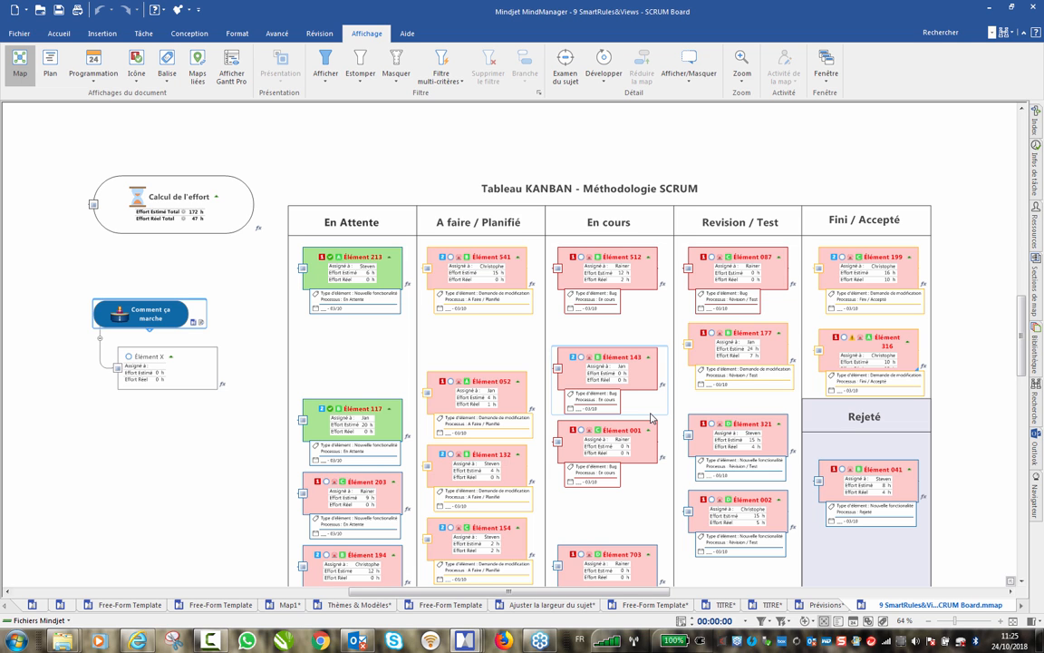
{"action": "scroll", "coordinate": [331, 290], "scroll_direction": "down", "scroll_amount": 1}
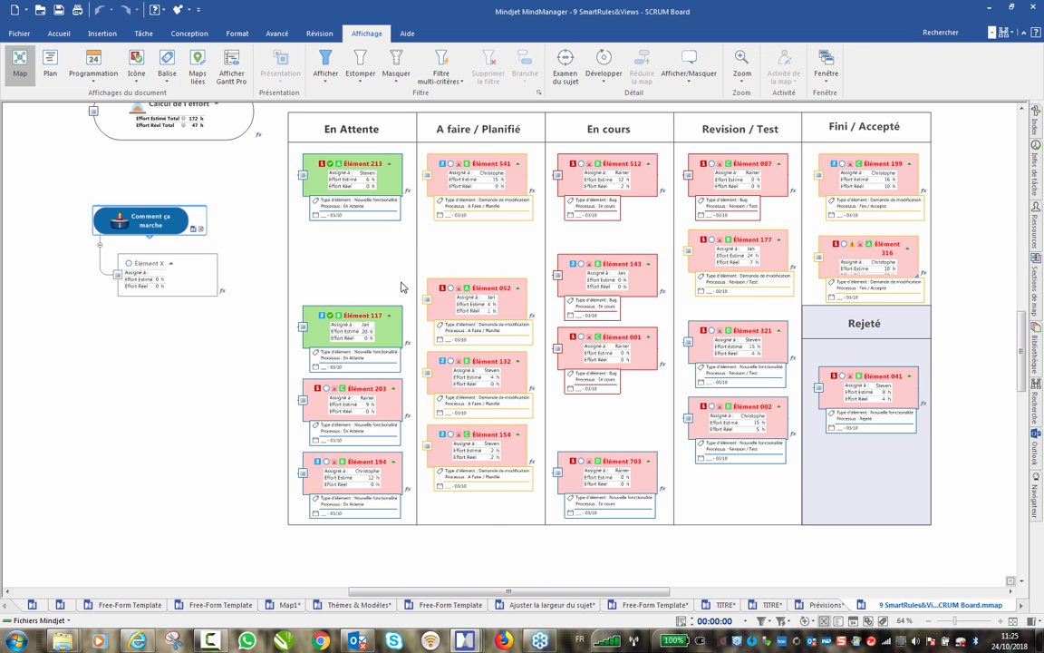
{"action": "scroll", "coordinate": [417, 262], "scroll_direction": "up", "scroll_amount": 1}
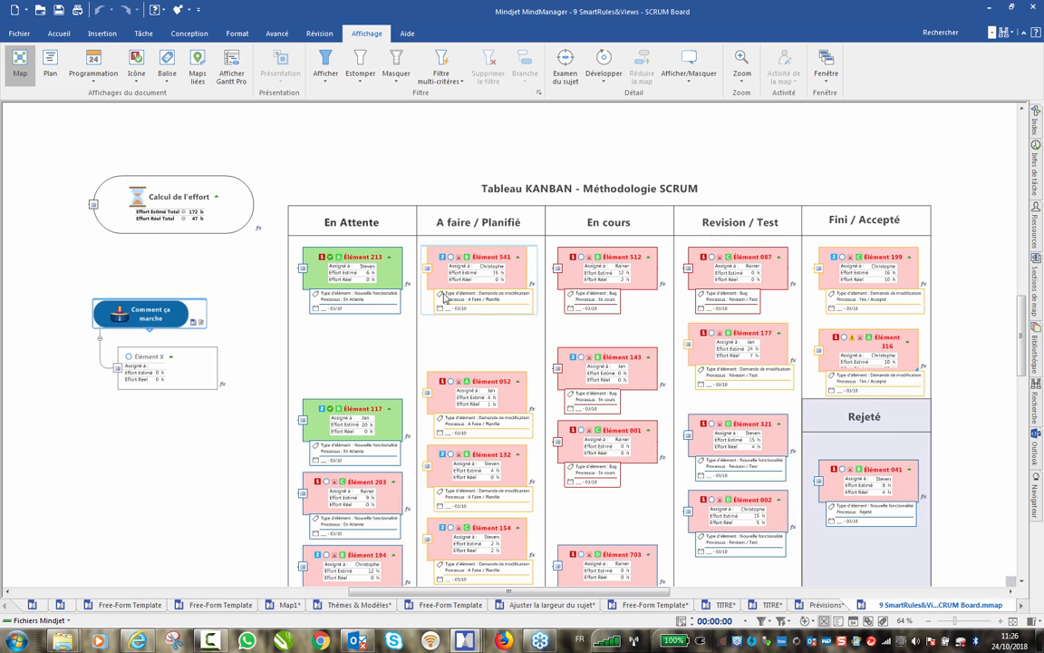
{"action": "scroll", "coordinate": [442, 298], "scroll_direction": "down", "scroll_amount": 1}
{"action": "left_click_drag", "start_coordinate": [372, 166], "coordinate": [894, 464]}
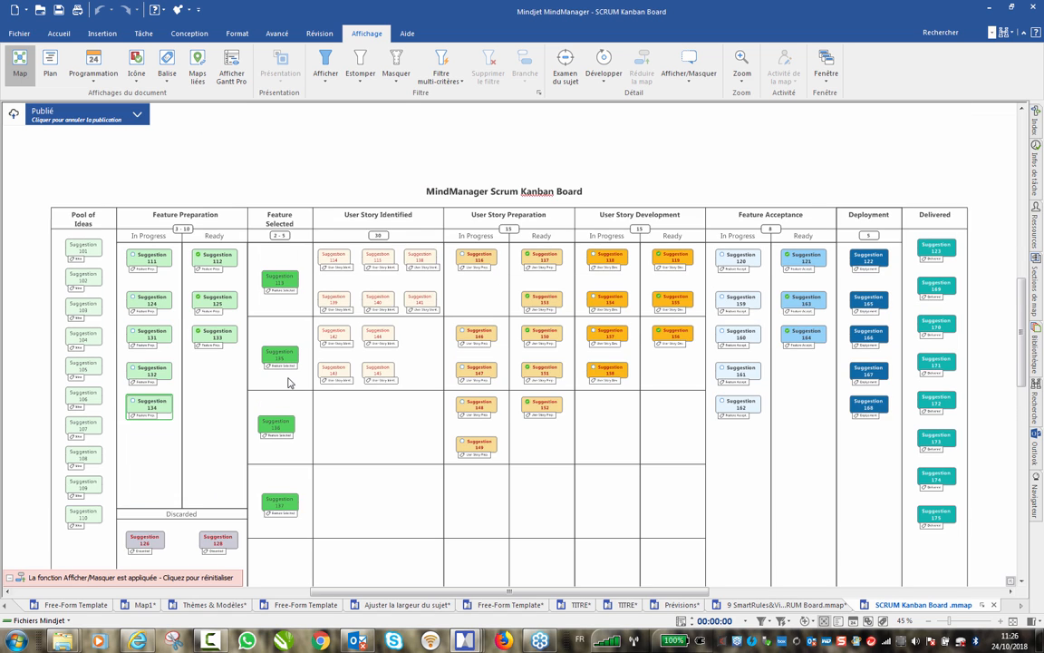
- Move the lowest suggestion under Feature Selected to the Deployment column of the MindManager Scrum Kanban Board
{"action": "scroll", "coordinate": [281, 399], "scroll_direction": "down", "scroll_amount": 3}
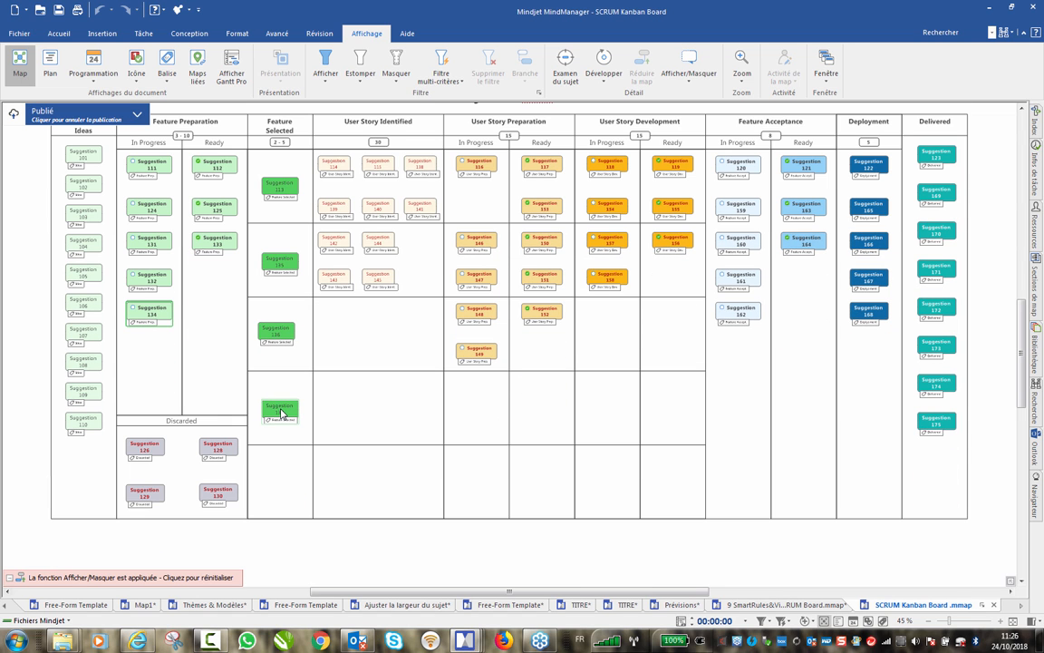
{"action": "left_click_drag", "start_coordinate": [281, 412], "coordinate": [862, 420]}
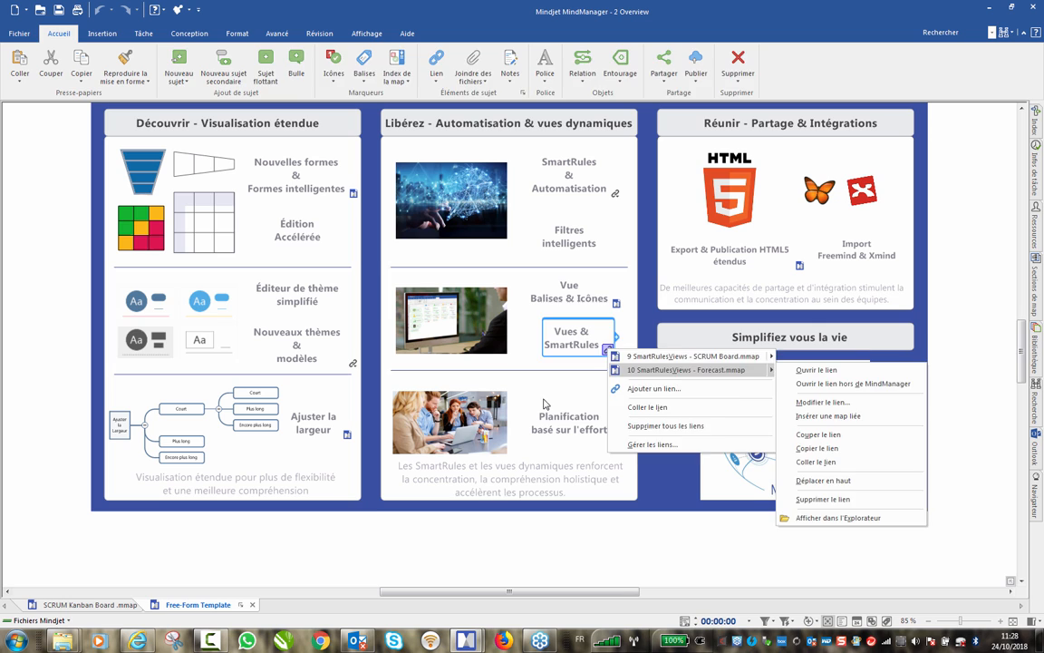
- Open the map linked to "Planification basé sur l'effort" and display the task information for Plan de projet
{"action": "left_click", "coordinate": [544, 389]}
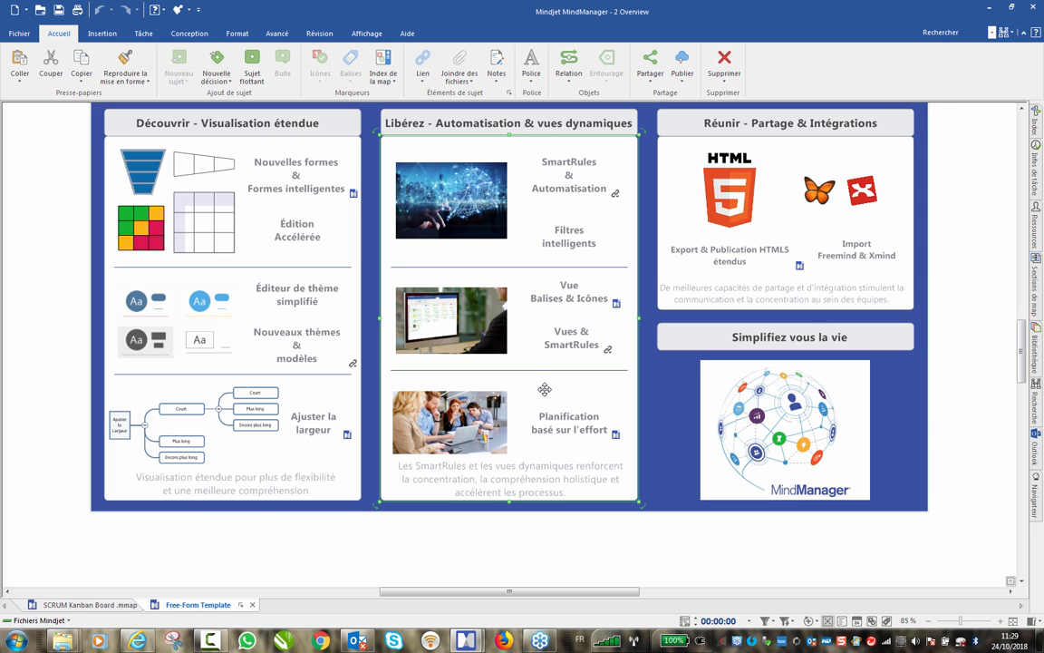
{"action": "left_click", "coordinate": [496, 569]}
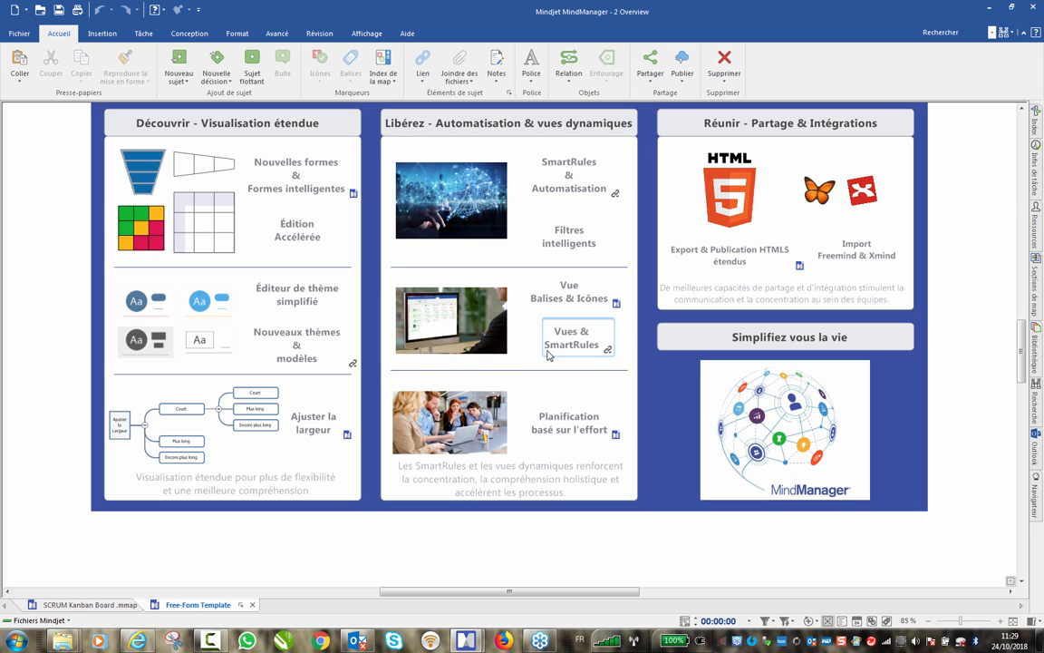
{"action": "left_click", "coordinate": [616, 436]}
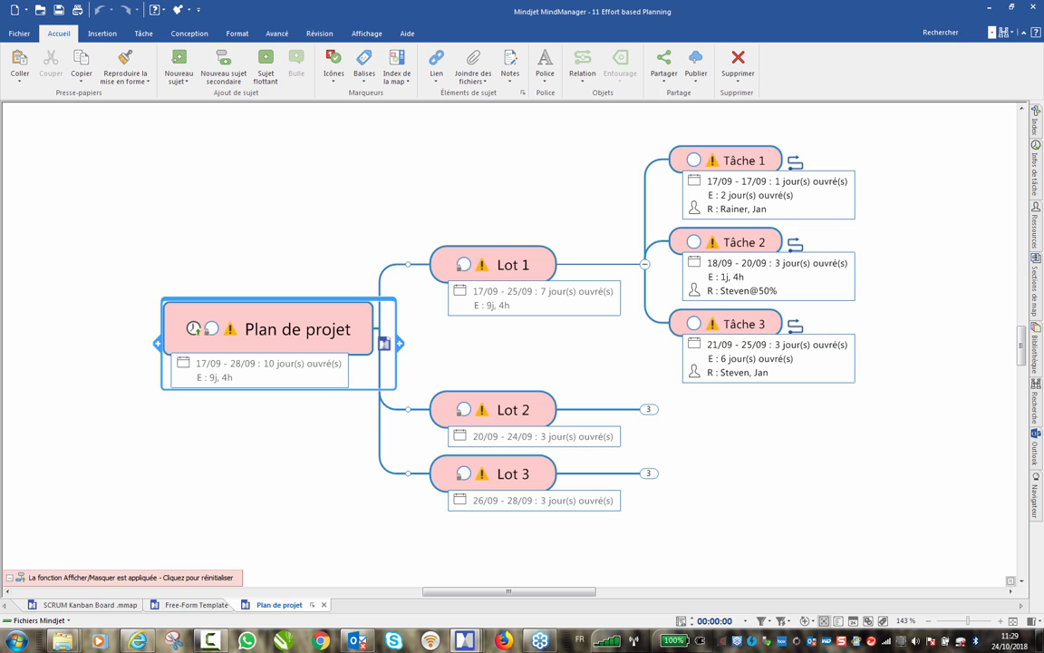
{"action": "left_click", "coordinate": [1034, 167]}
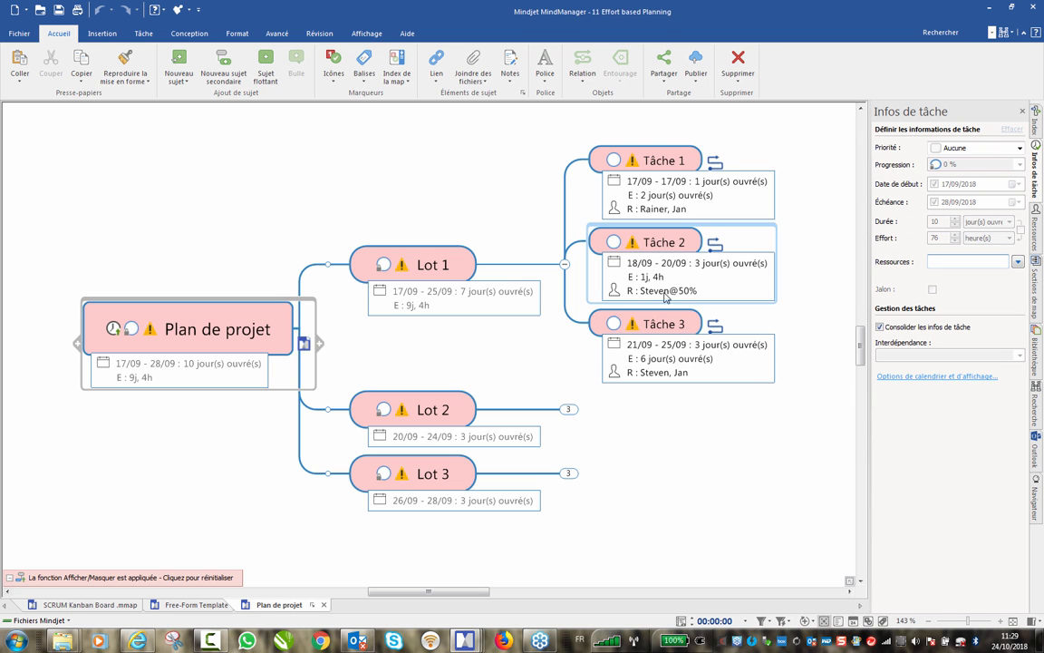
- Unlink the effort from the duration of Lot 1's Tâche 3 and review the calendar and display options
{"action": "left_click", "coordinate": [649, 322]}
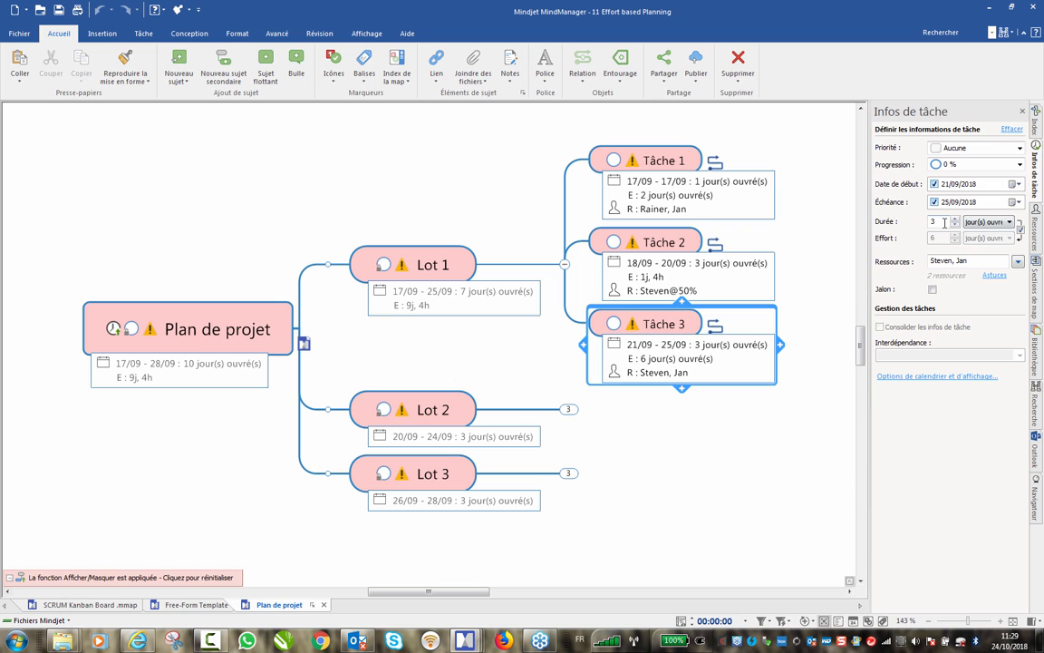
{"action": "left_click", "coordinate": [1020, 232]}
{"action": "left_click", "coordinate": [1021, 232]}
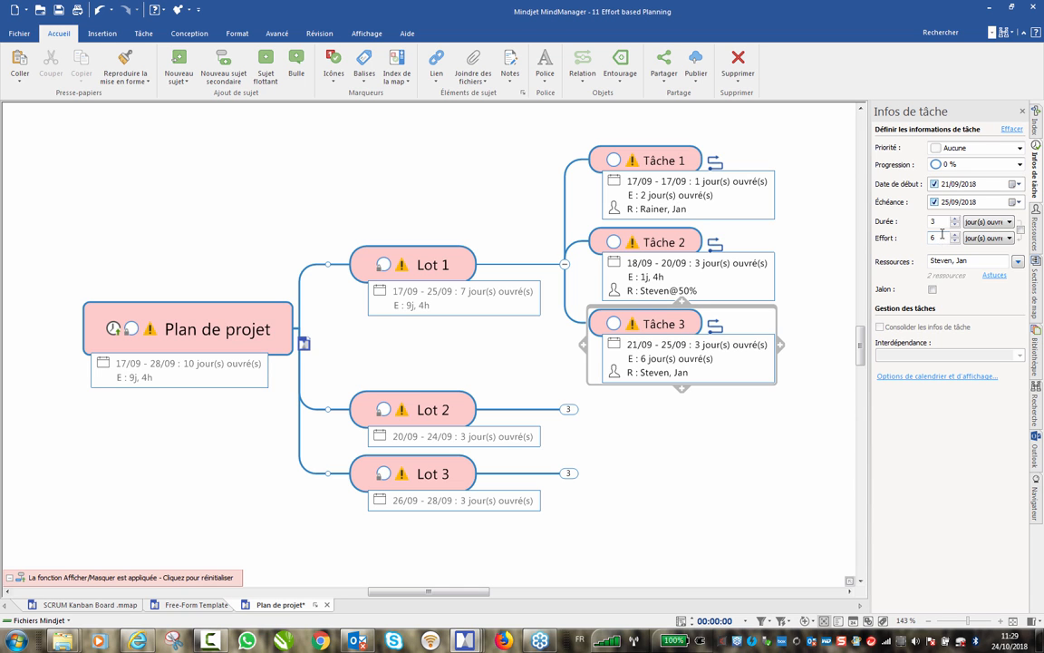
{"action": "left_click", "coordinate": [913, 376]}
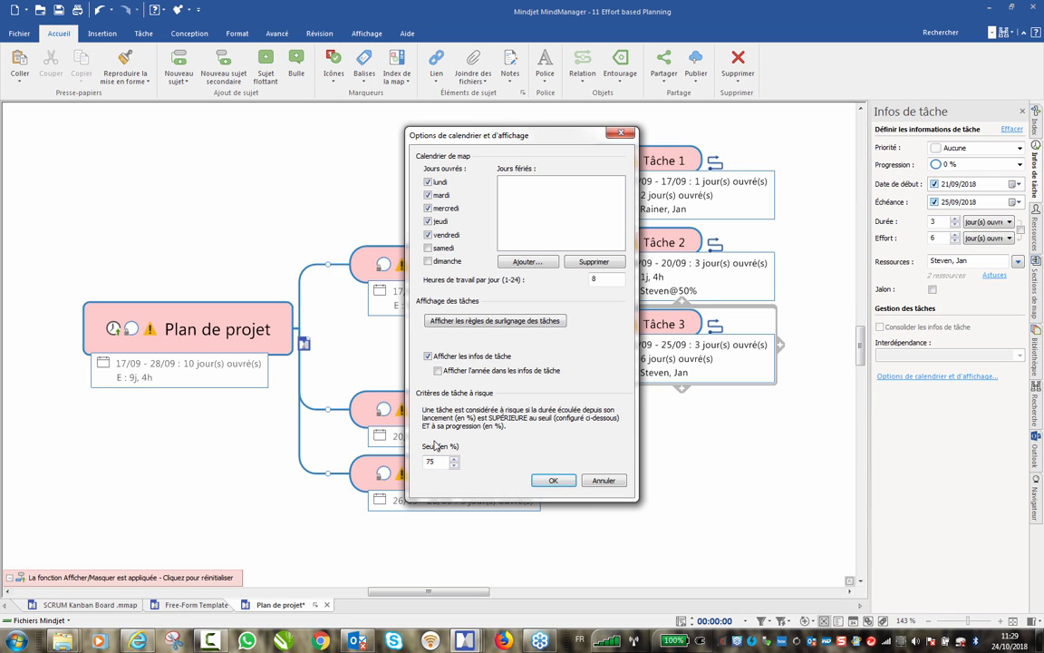
{"action": "left_click", "coordinate": [607, 480]}
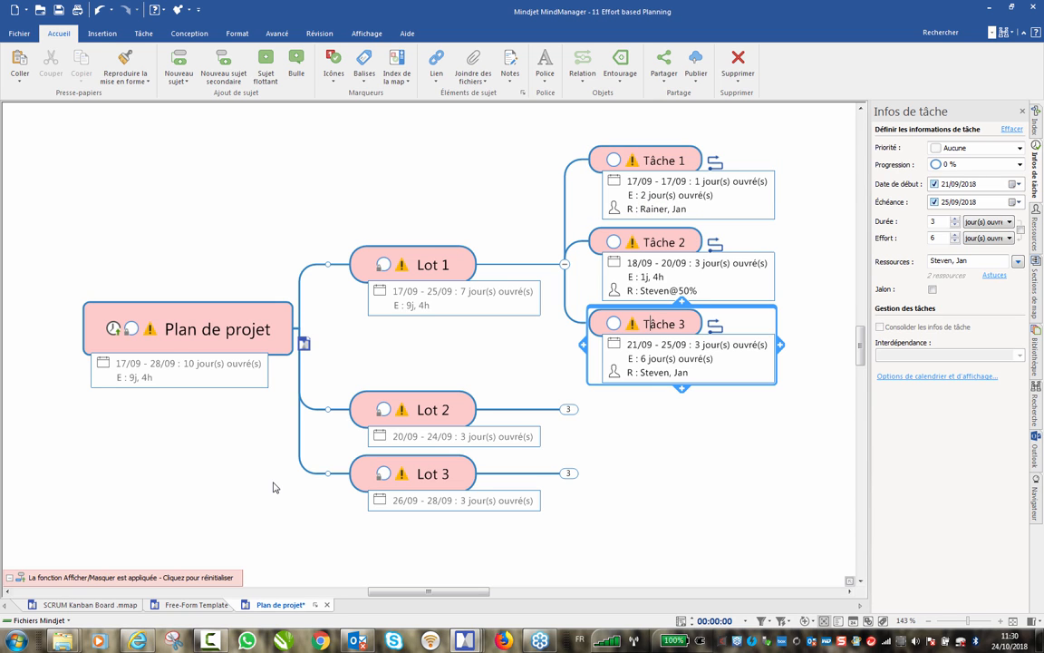
- Show the project plan in a maximized Gantt Pro chart and examine the resources and dependencies of Lot 2's Tâche 3
{"action": "left_click", "coordinate": [682, 623]}
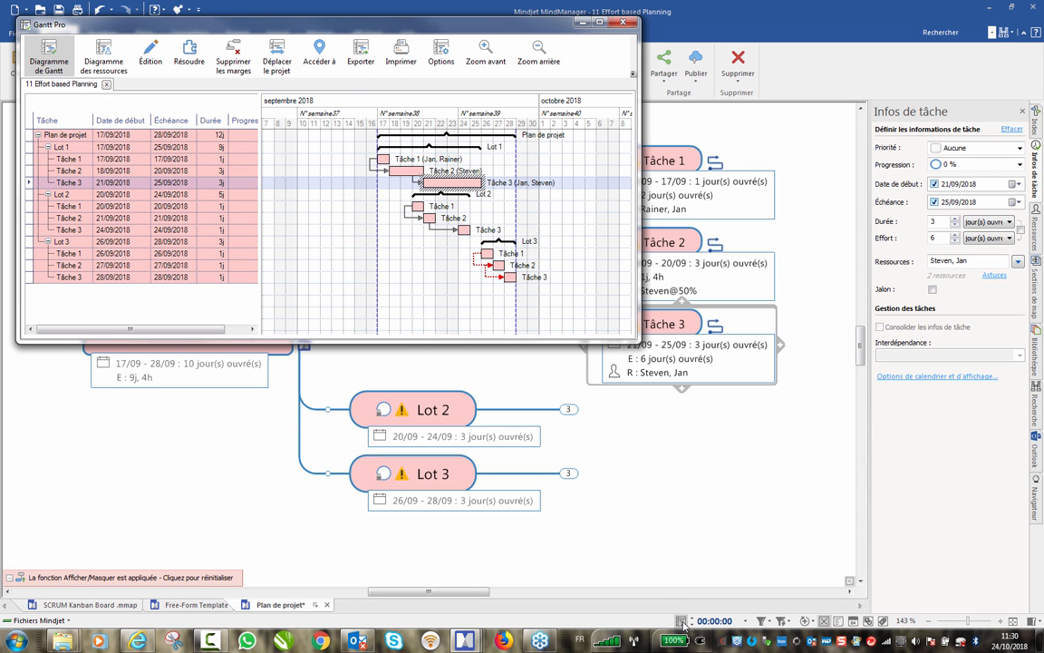
{"action": "left_click", "coordinate": [600, 22]}
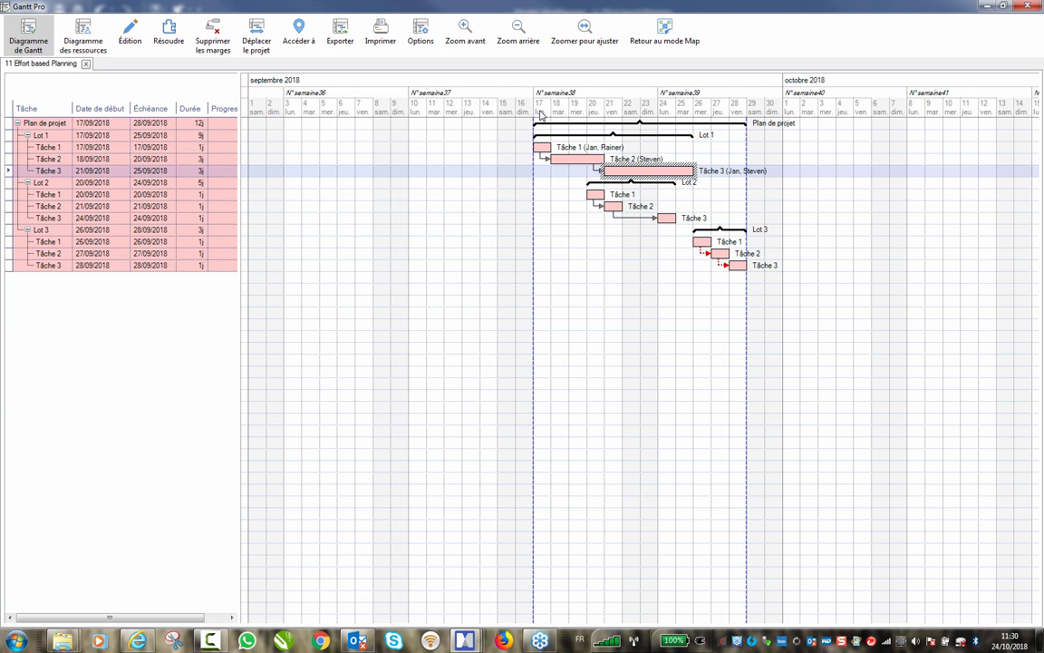
{"action": "double_click", "coordinate": [671, 218]}
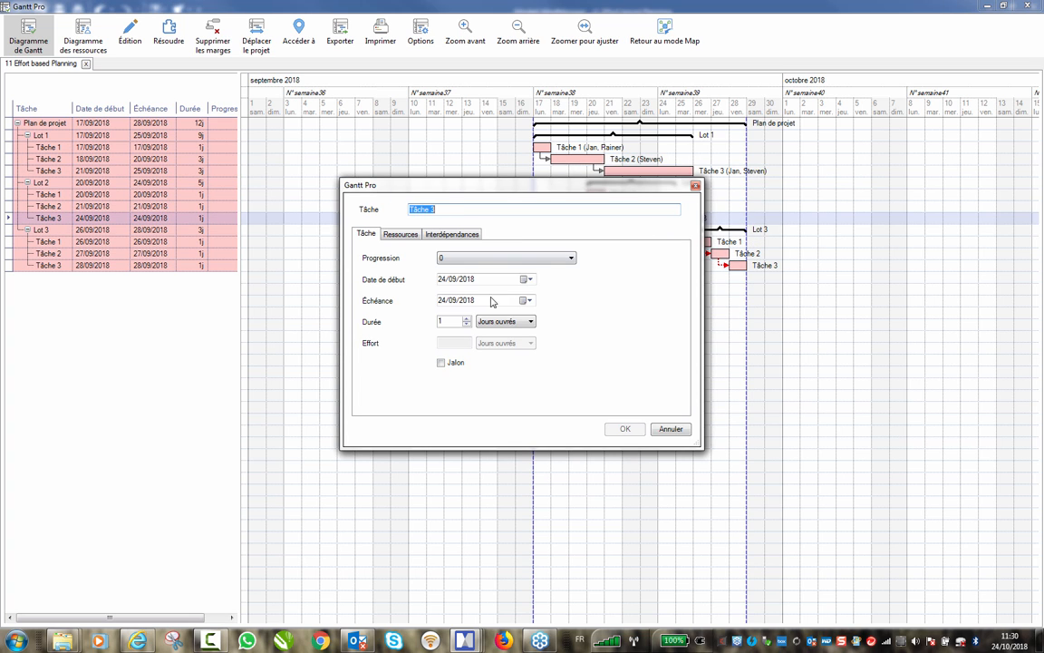
{"action": "left_click", "coordinate": [398, 234]}
{"action": "left_click", "coordinate": [452, 235]}
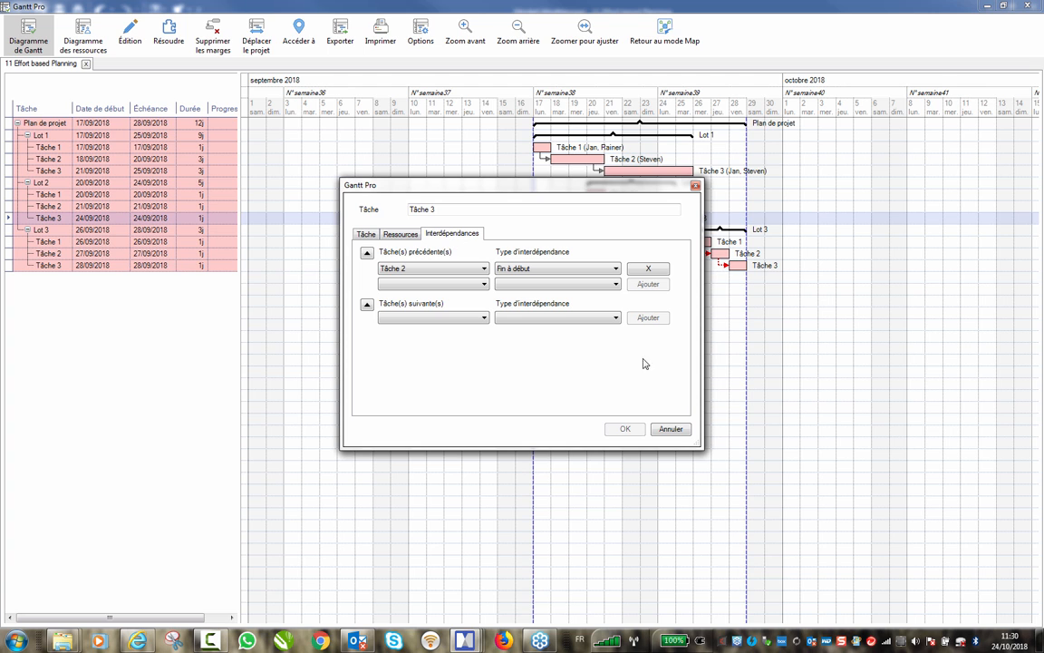
{"action": "left_click", "coordinate": [671, 428]}
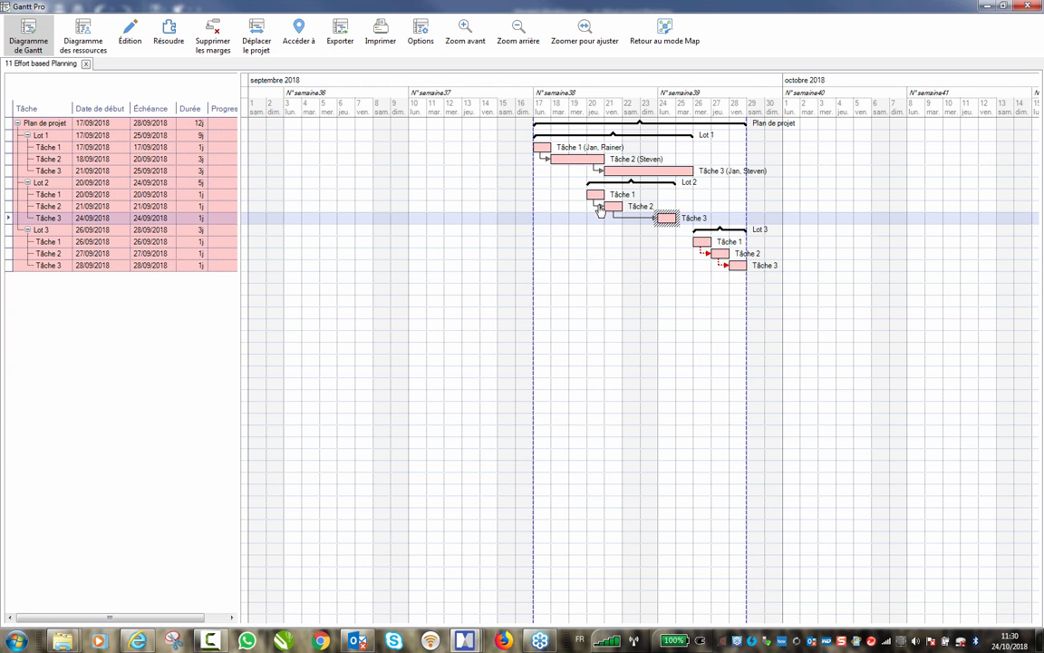
{"action": "right_click", "coordinate": [397, 232]}
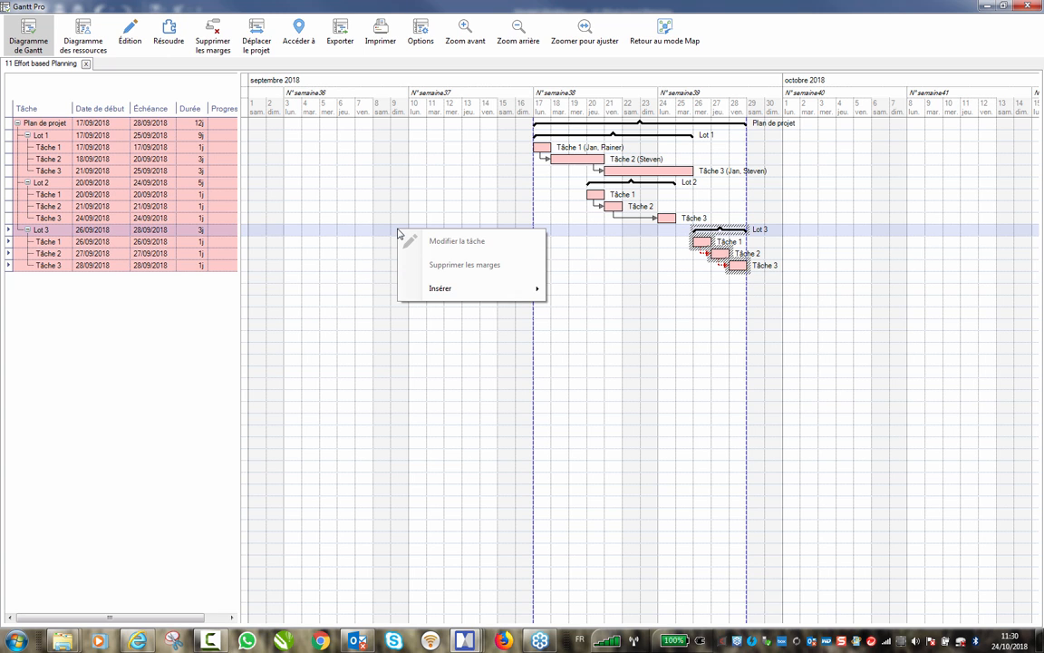
{"action": "mouse_move", "coordinate": [477, 288]}
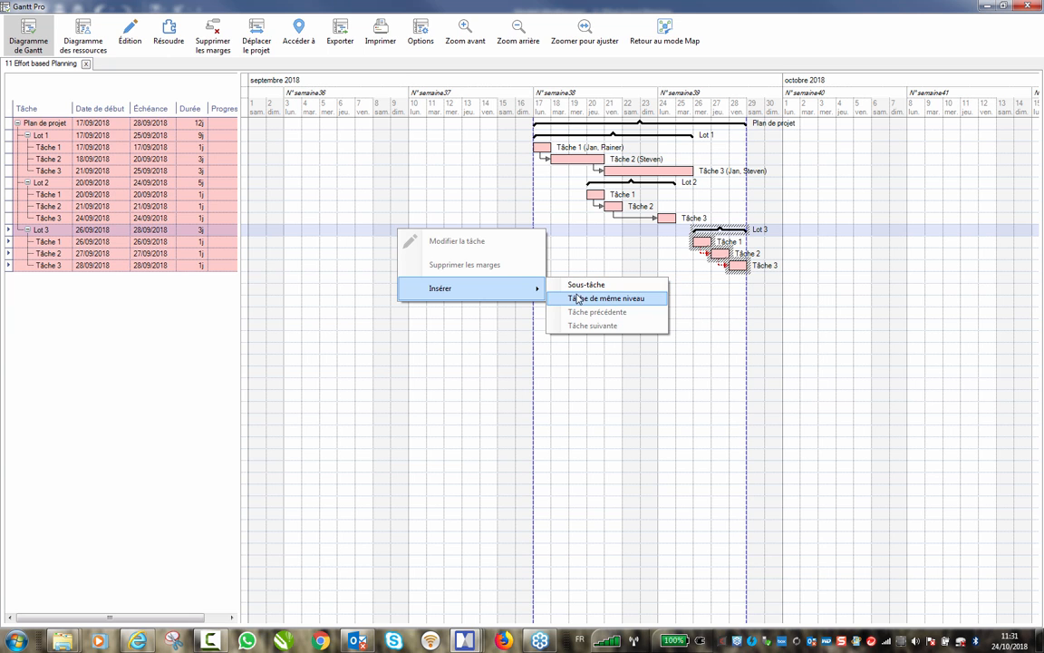
{"action": "left_click", "coordinate": [750, 266]}
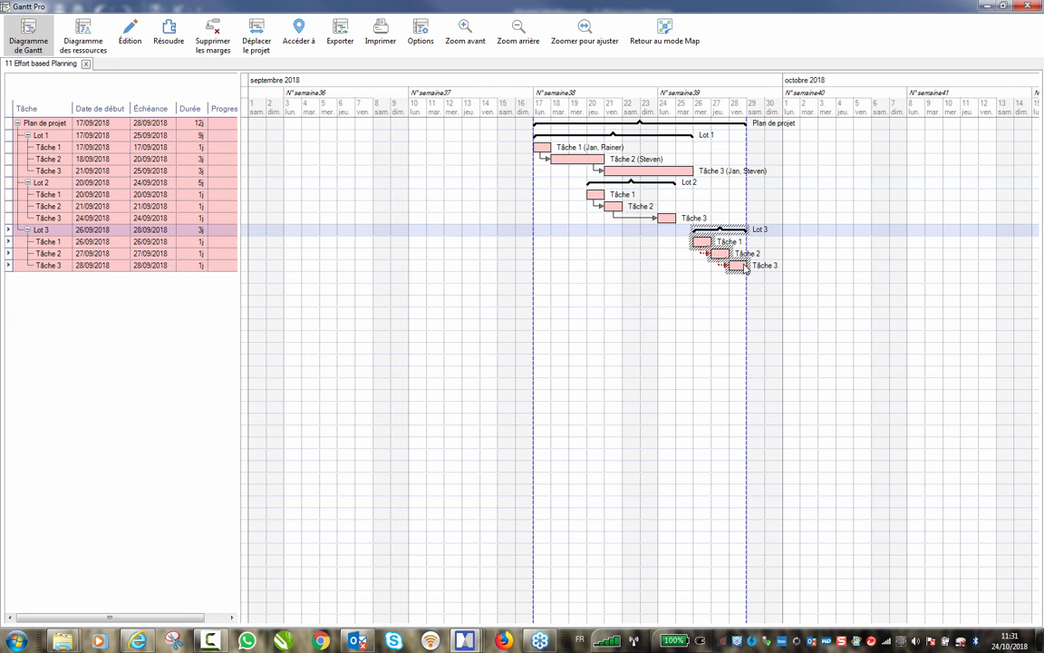
- Insert a following task after Lot 3's Tâche 3 with its default settings and close the Gantt chart
{"action": "right_click", "coordinate": [740, 272]}
{"action": "mouse_move", "coordinate": [798, 327]}
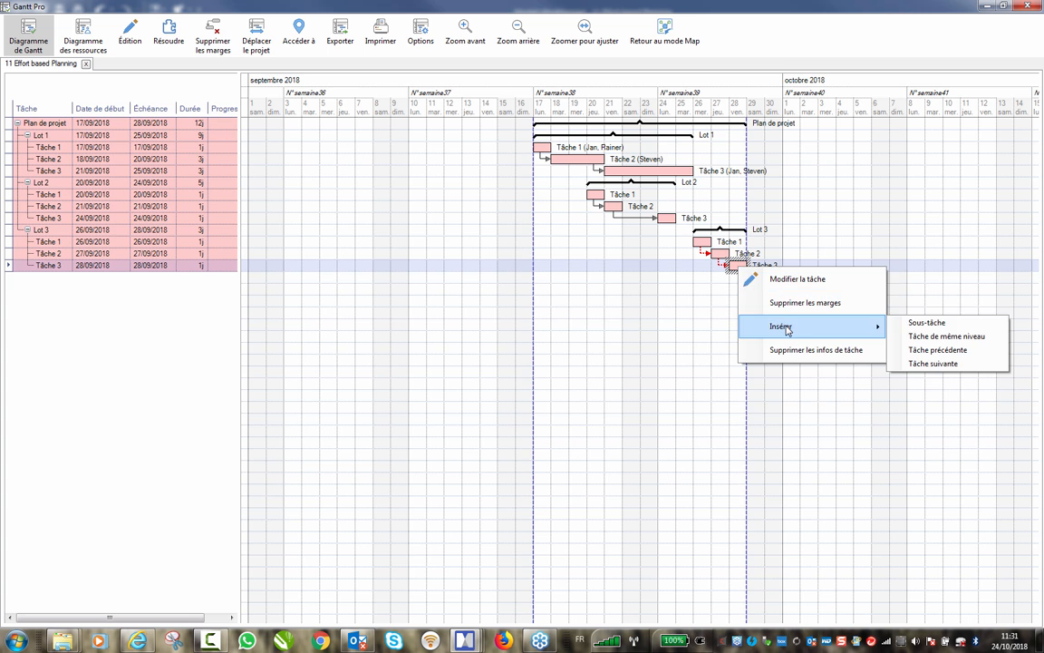
{"action": "left_click", "coordinate": [943, 364]}
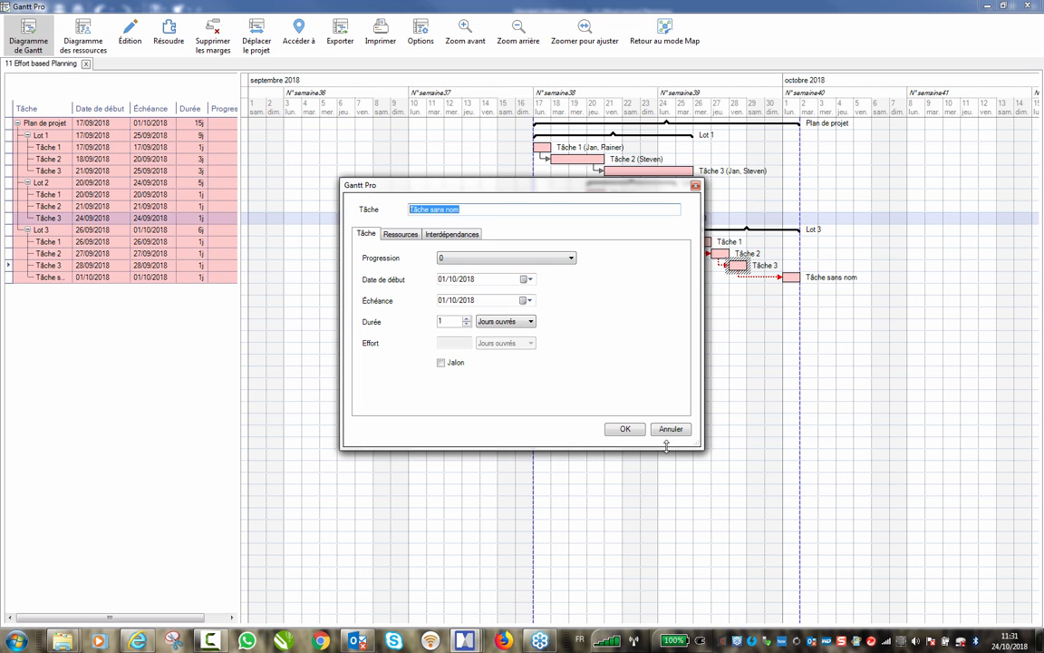
{"action": "left_click", "coordinate": [624, 429]}
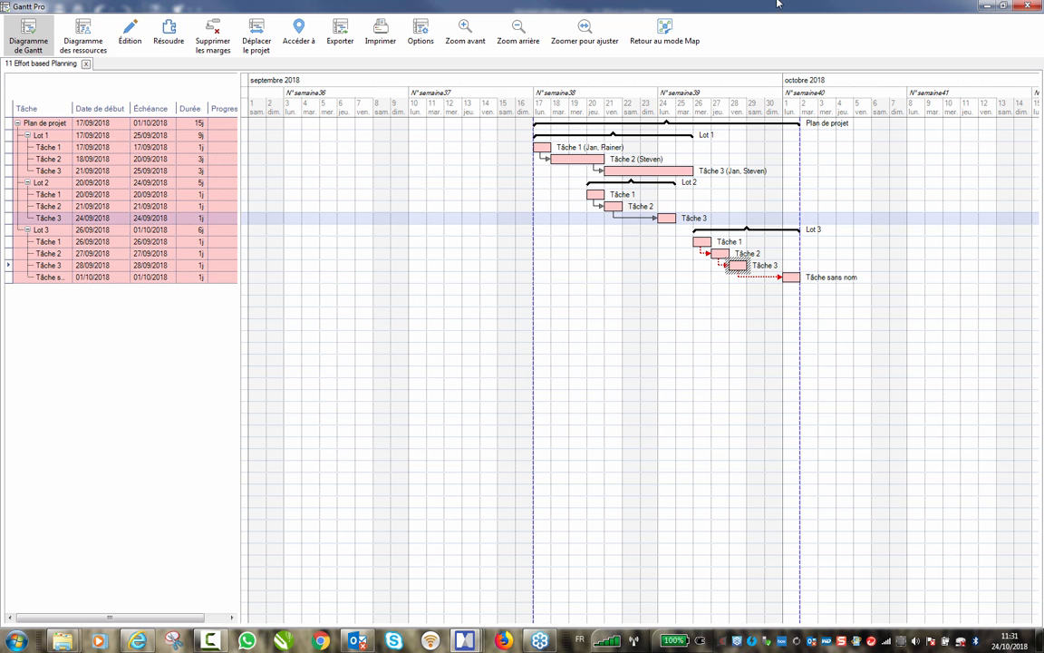
{"action": "left_click", "coordinate": [1028, 9]}
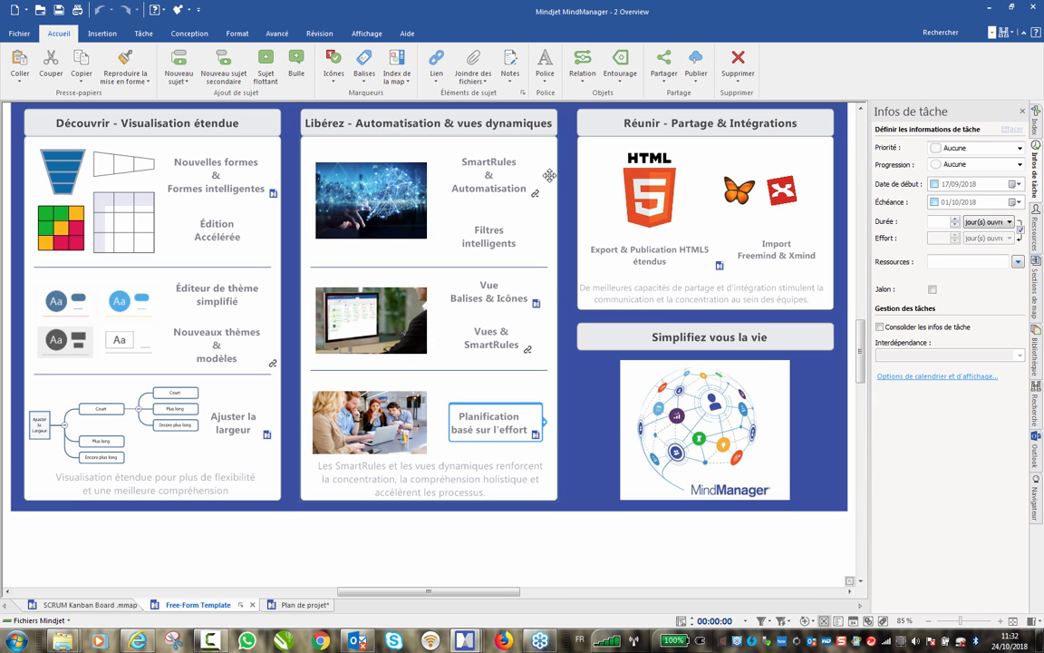
- Review the available file import formats, including FreeMind and Xmind, and return to the overview map
{"action": "left_click", "coordinate": [17, 34]}
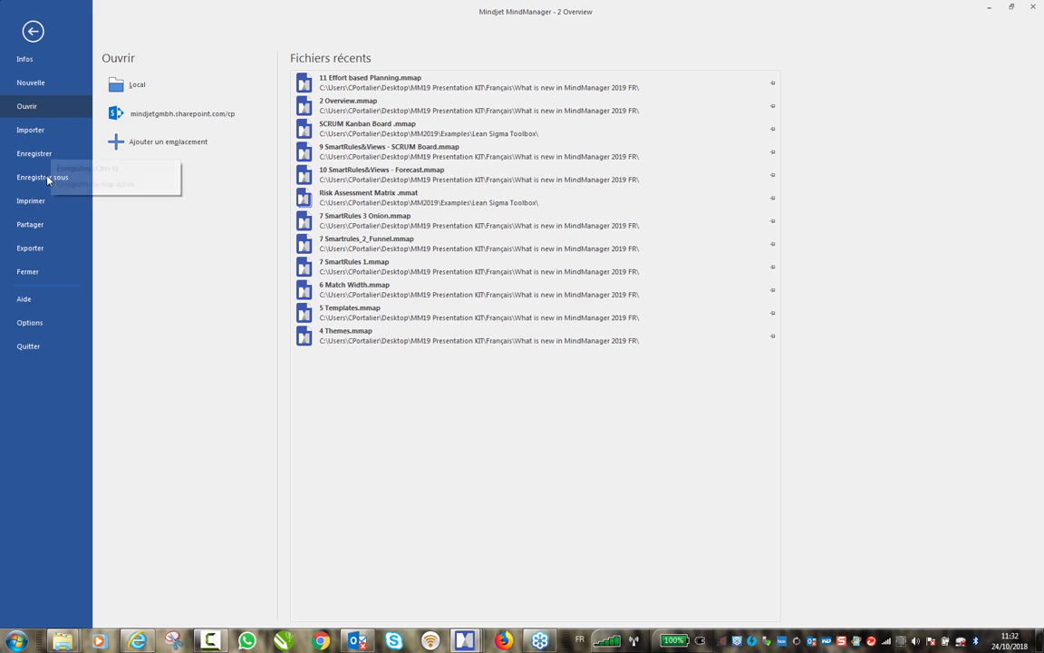
{"action": "left_click", "coordinate": [37, 132]}
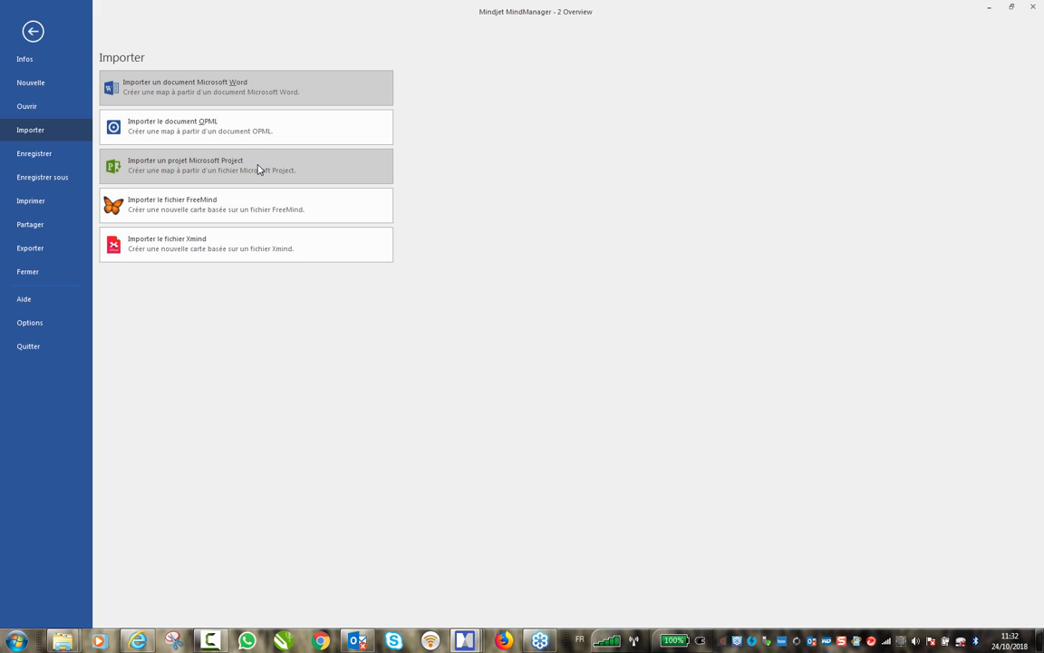
{"action": "left_click", "coordinate": [33, 30]}
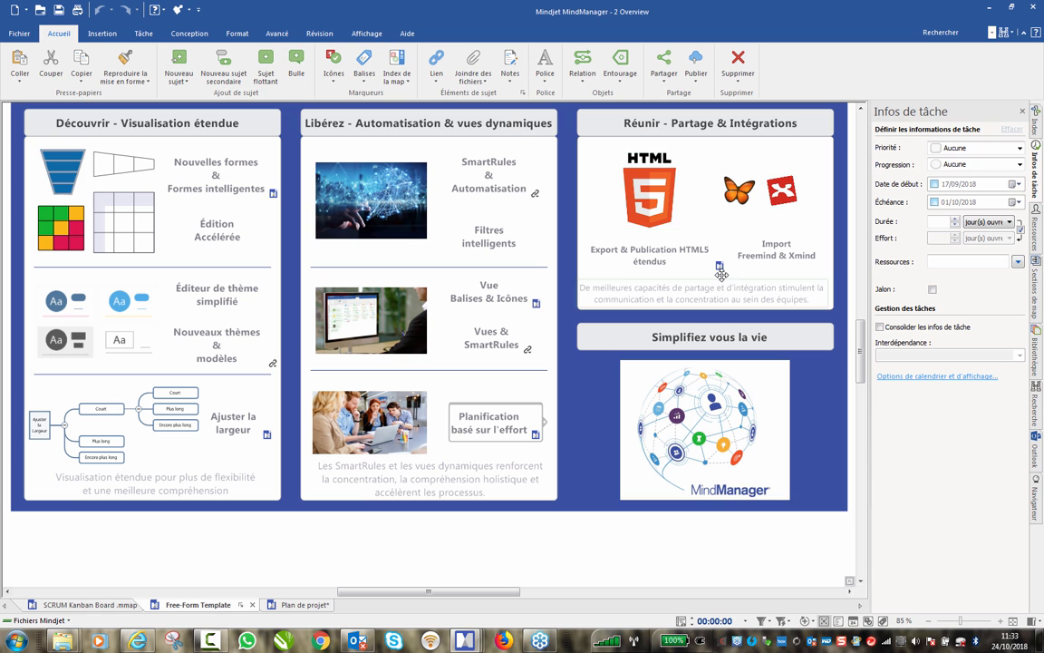
- Export the map linked to "Export & Publication HTML5 étendus" as an interactive HTML5 map under its proposed name and open the exported file
{"action": "left_click", "coordinate": [720, 266]}
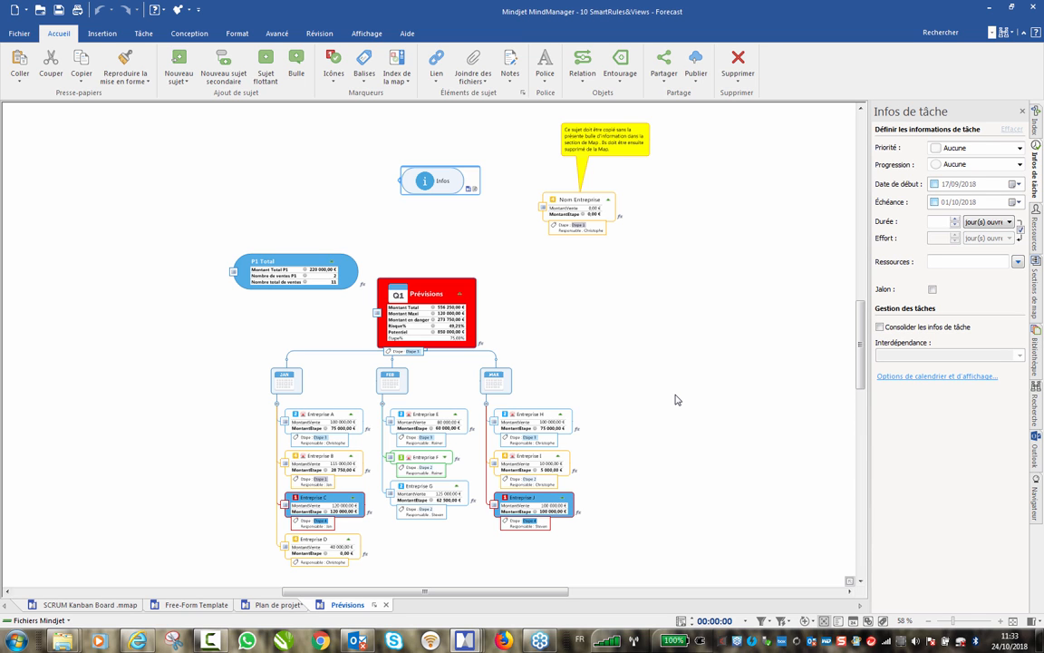
{"action": "left_click", "coordinate": [15, 36]}
{"action": "left_click", "coordinate": [28, 254]}
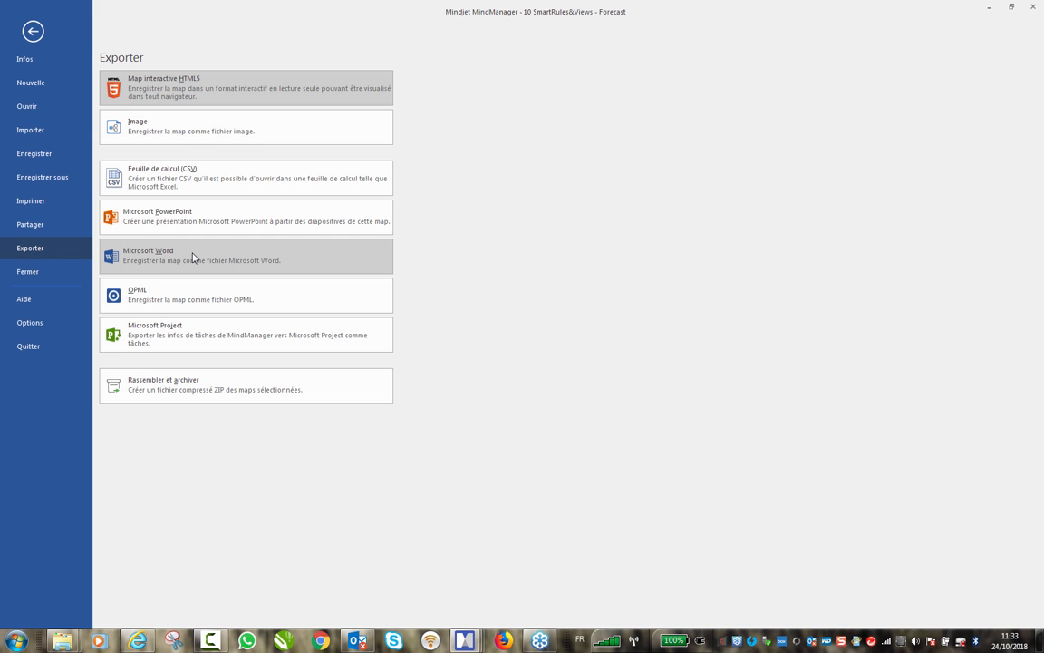
{"action": "left_click", "coordinate": [175, 83]}
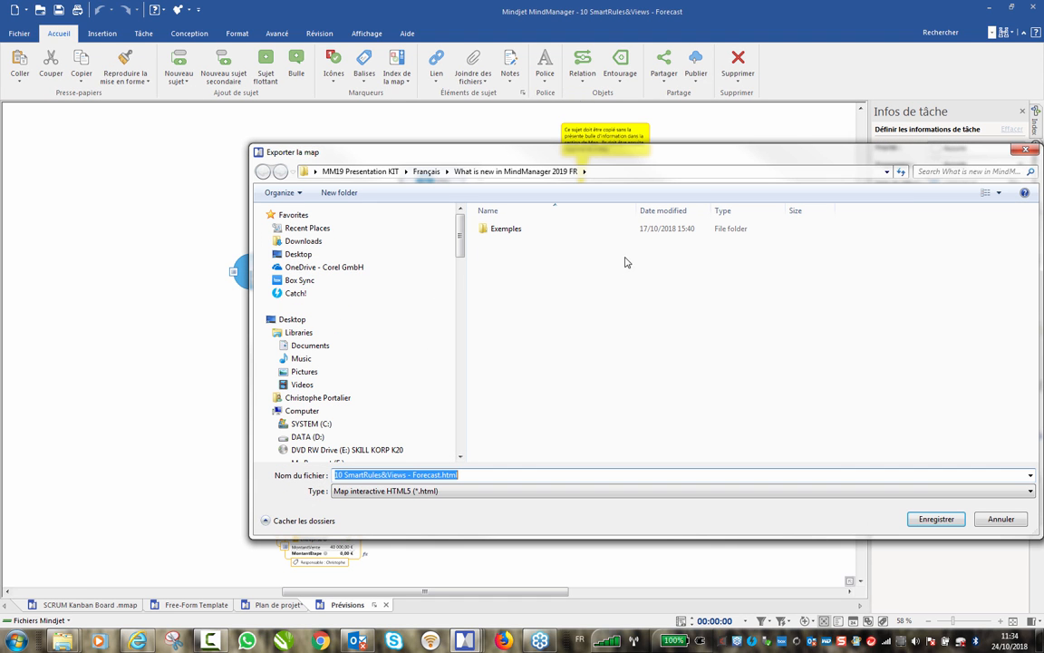
{"action": "left_click", "coordinate": [934, 520]}
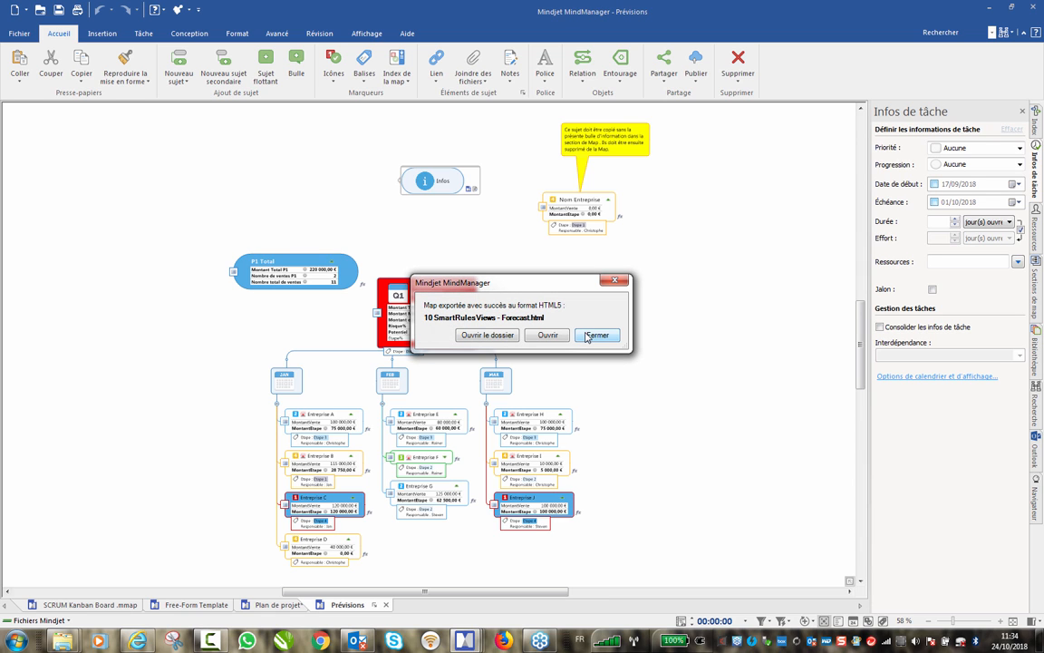
{"action": "left_click", "coordinate": [551, 337]}
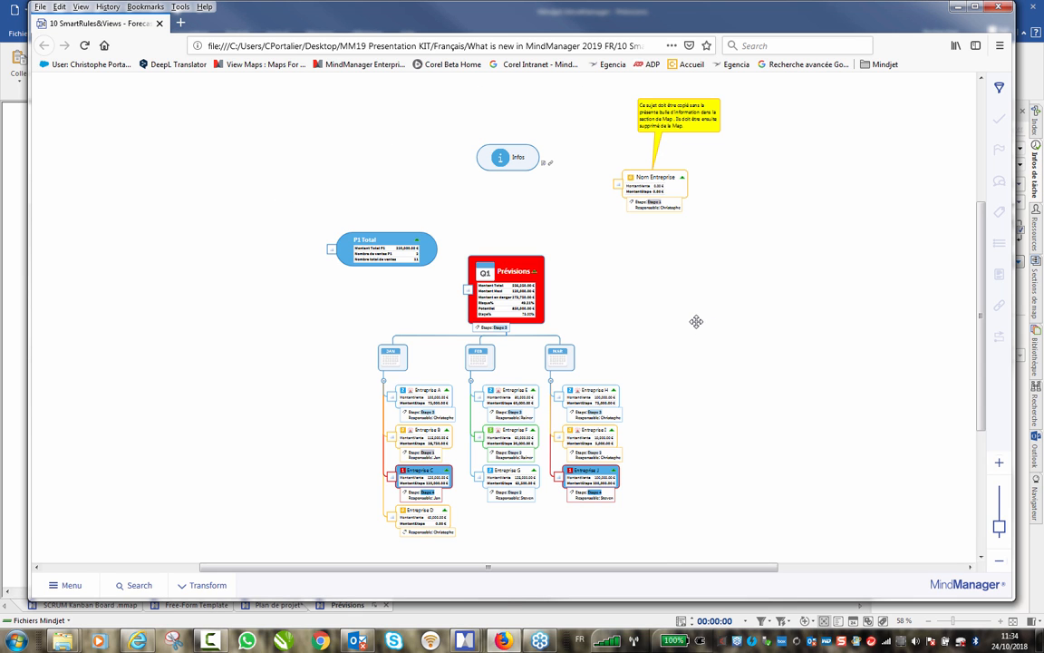
- Enlarge the exported forecast map in the browser, then collapse and re-expand its FEB branch
{"action": "scroll", "coordinate": [693, 321], "scroll_direction": "up", "scroll_amount": 4}
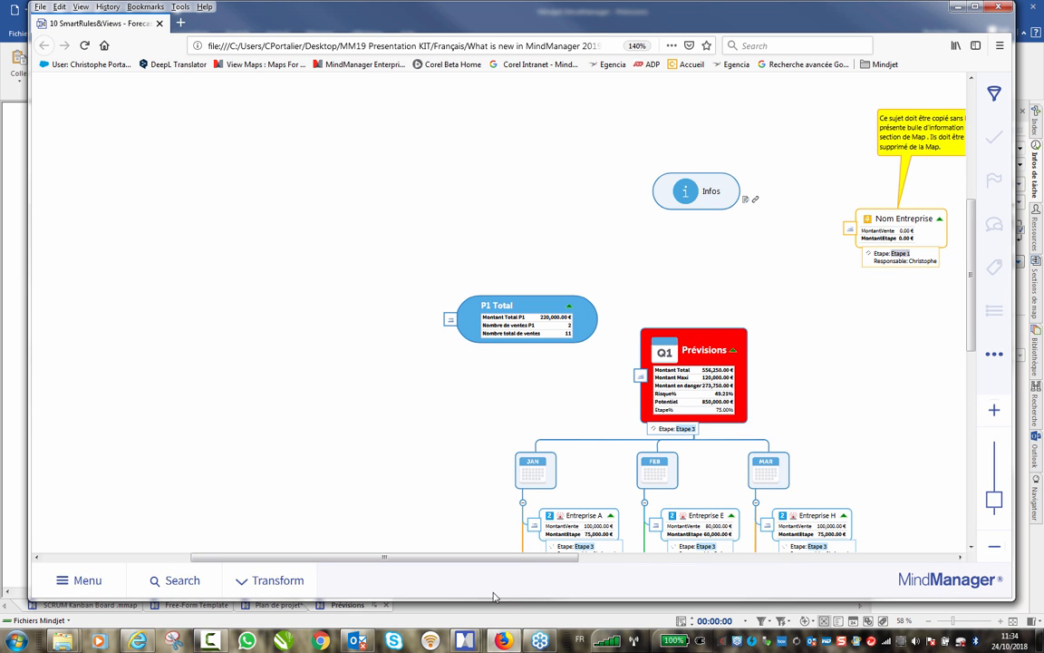
{"action": "left_click_drag", "start_coordinate": [507, 558], "coordinate": [595, 562]}
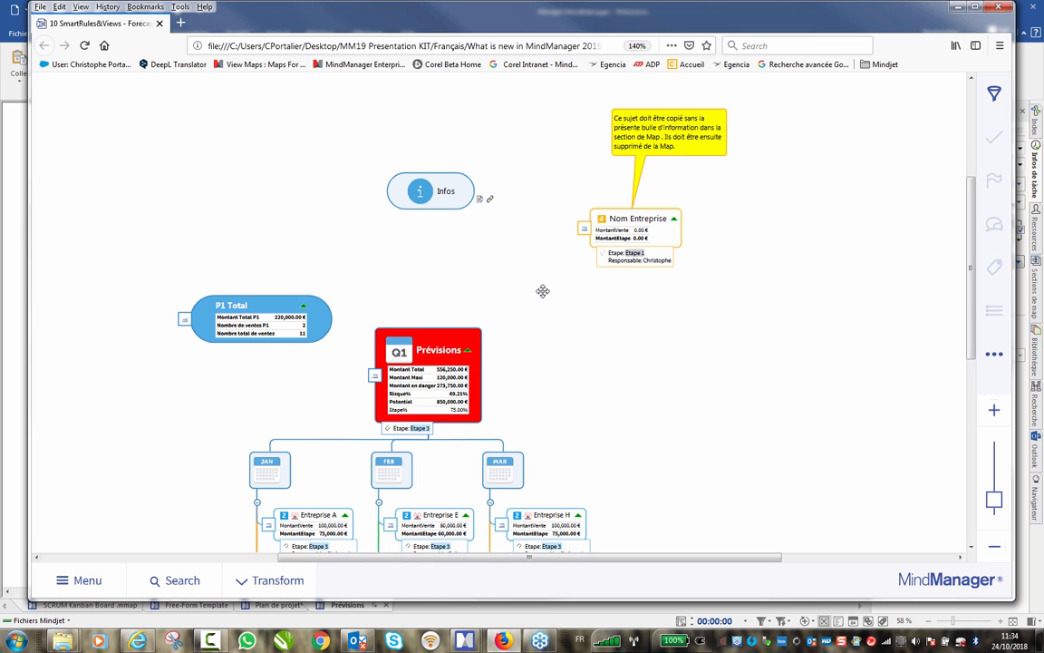
{"action": "scroll", "coordinate": [475, 322], "scroll_direction": "down", "scroll_amount": 3}
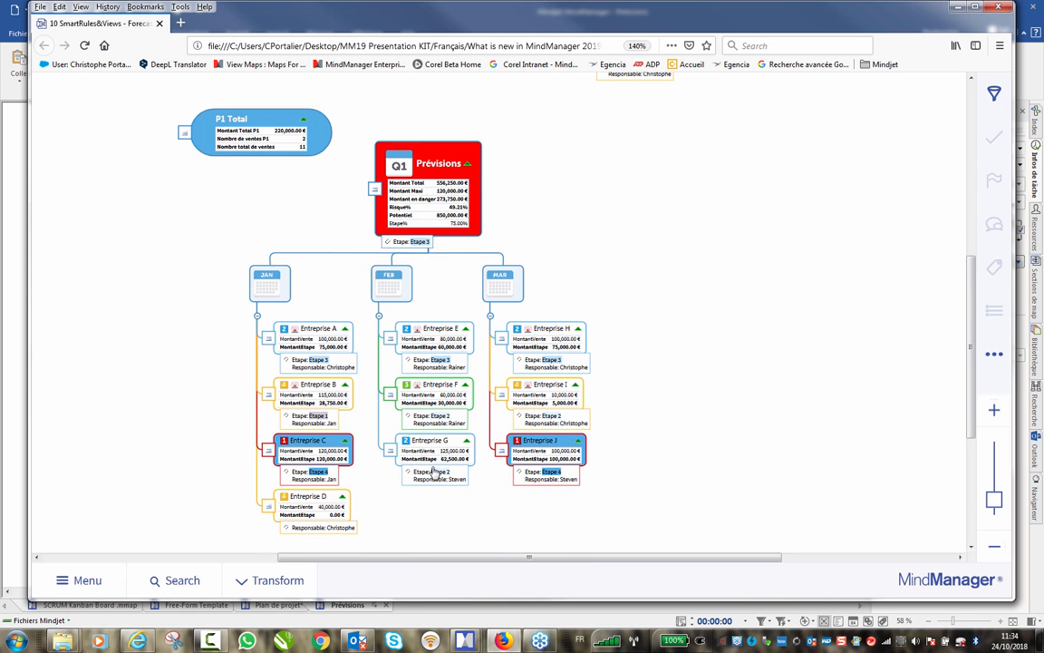
{"action": "left_click", "coordinate": [378, 317]}
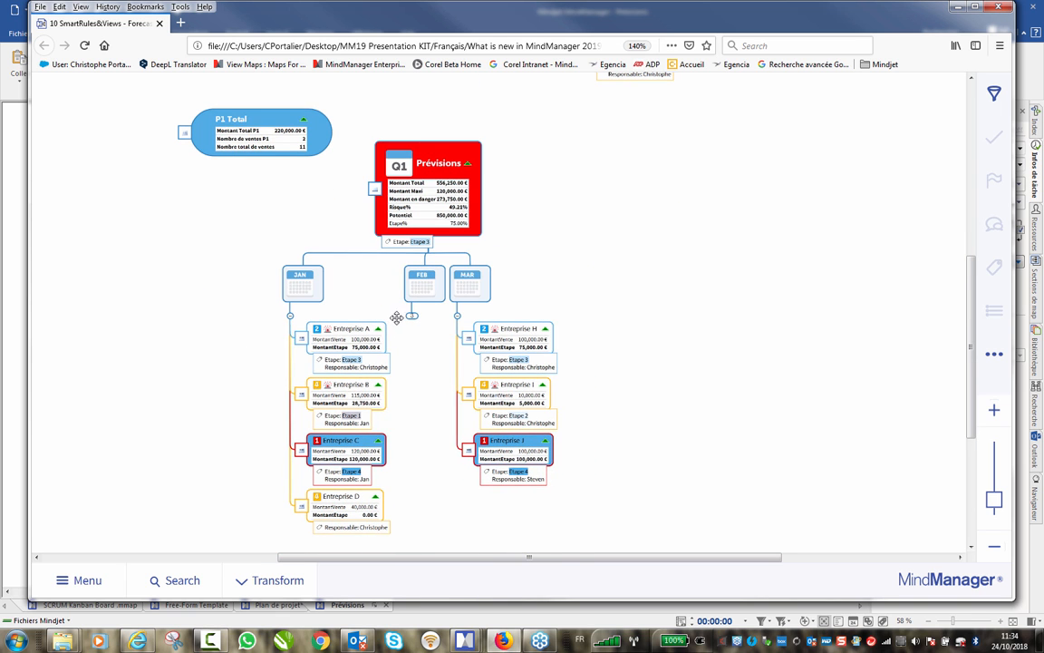
{"action": "left_click", "coordinate": [412, 317]}
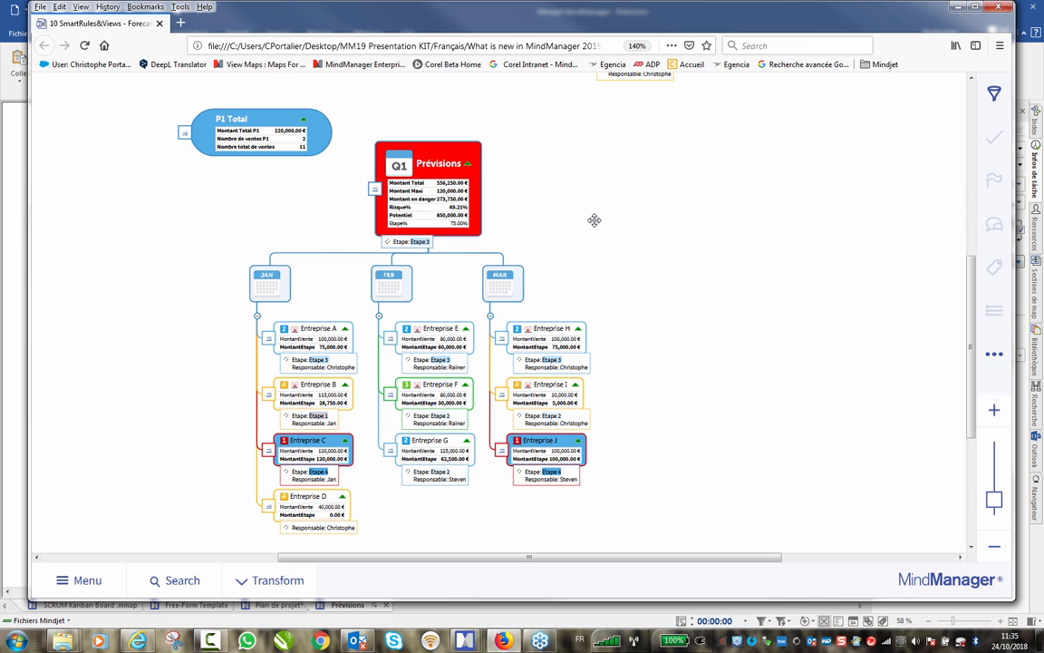
- Filter the exported map to hide topics matching any of priorities 2, 3 and 4, and return to MindManager
{"action": "left_click", "coordinate": [994, 94]}
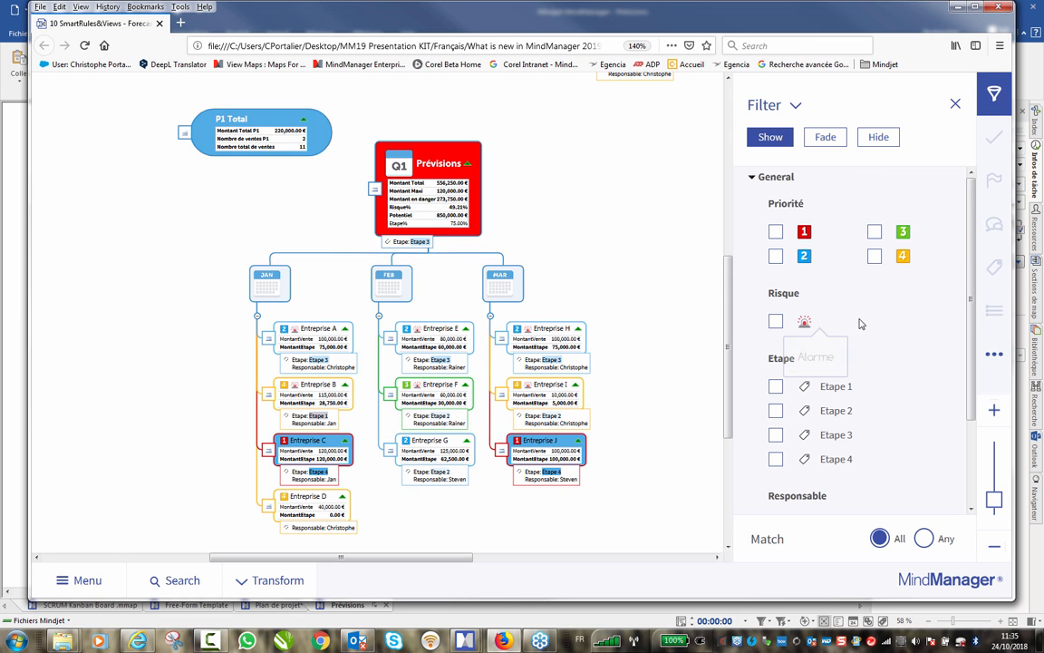
{"action": "left_click_drag", "start_coordinate": [972, 381], "coordinate": [968, 268]}
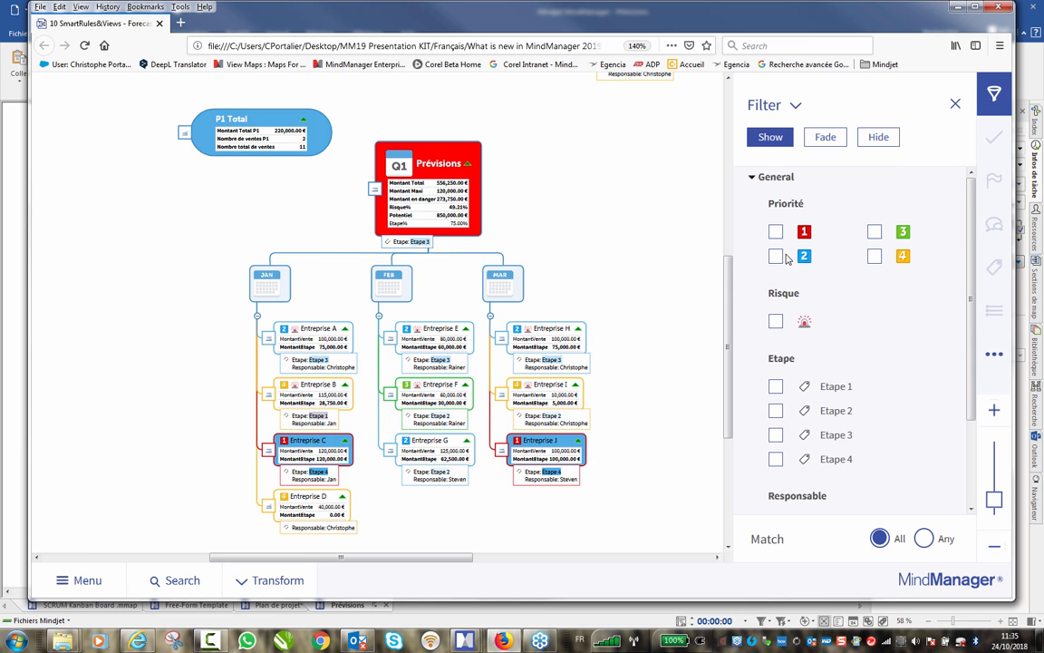
{"action": "left_click", "coordinate": [878, 138]}
{"action": "left_click", "coordinate": [775, 256]}
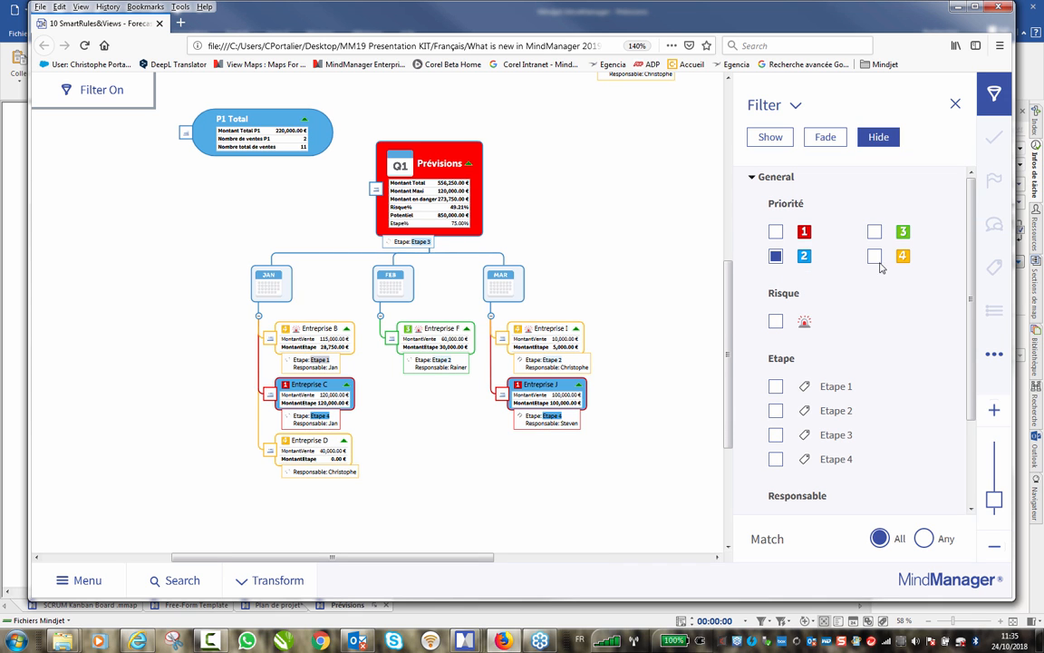
{"action": "left_click", "coordinate": [874, 257]}
{"action": "left_click", "coordinate": [874, 232]}
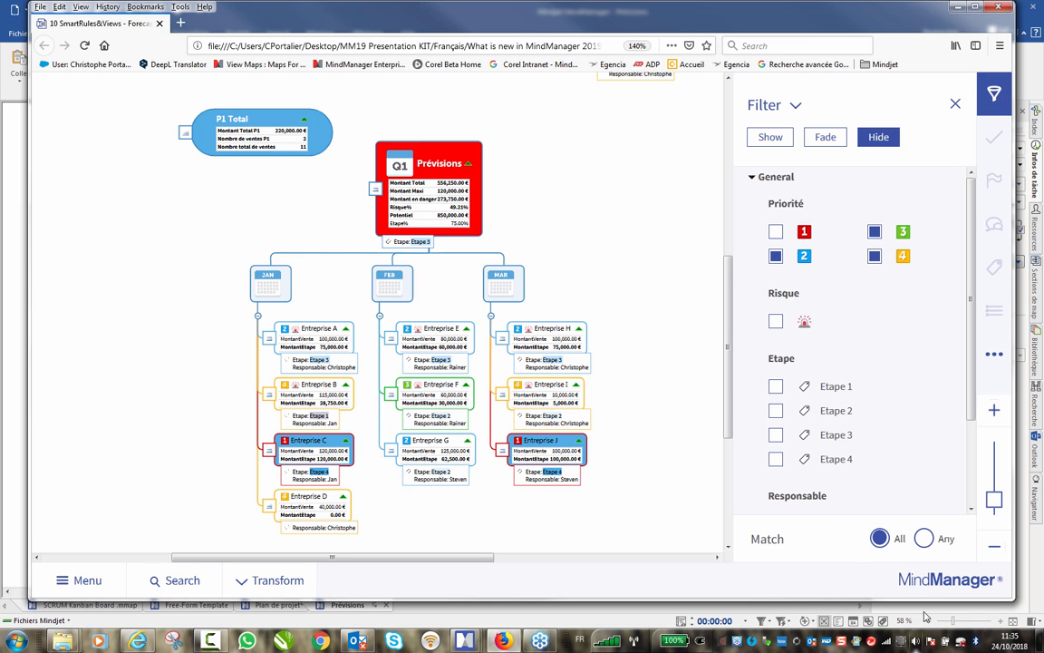
{"action": "left_click", "coordinate": [925, 540]}
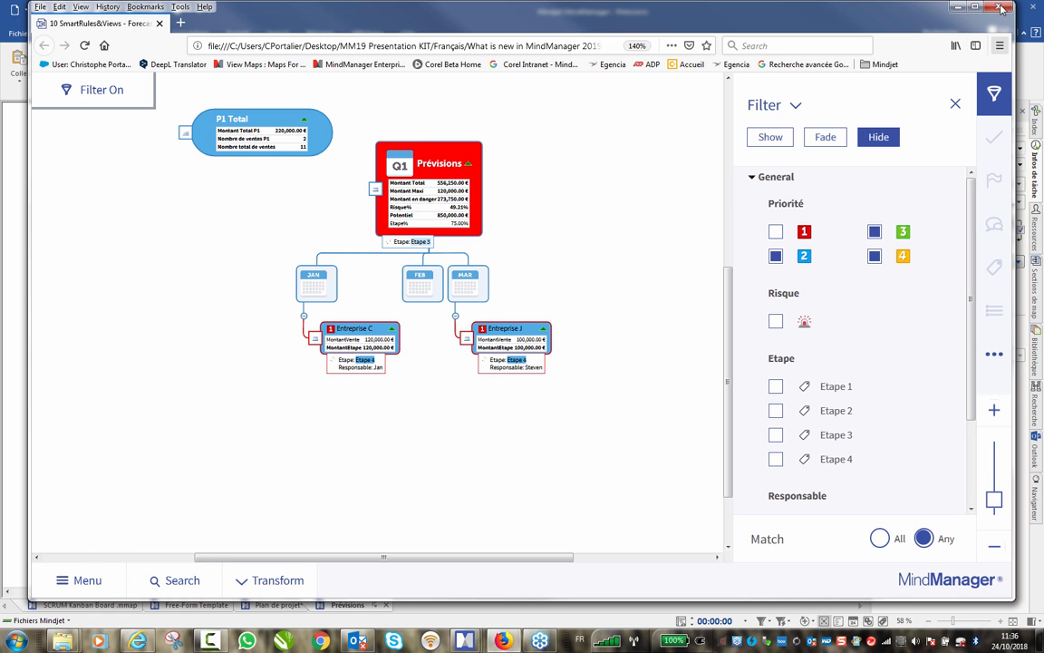
{"action": "left_click", "coordinate": [959, 8]}
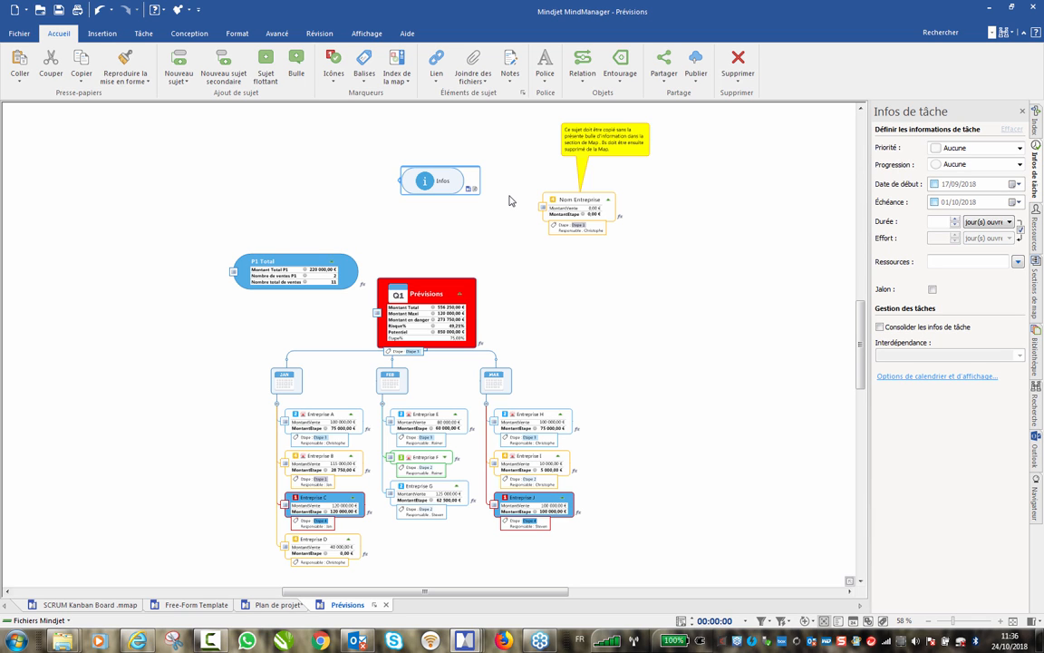
- Review the forecast map's settings and its calendar and display options, leaving both without changes
{"action": "left_click", "coordinate": [20, 34]}
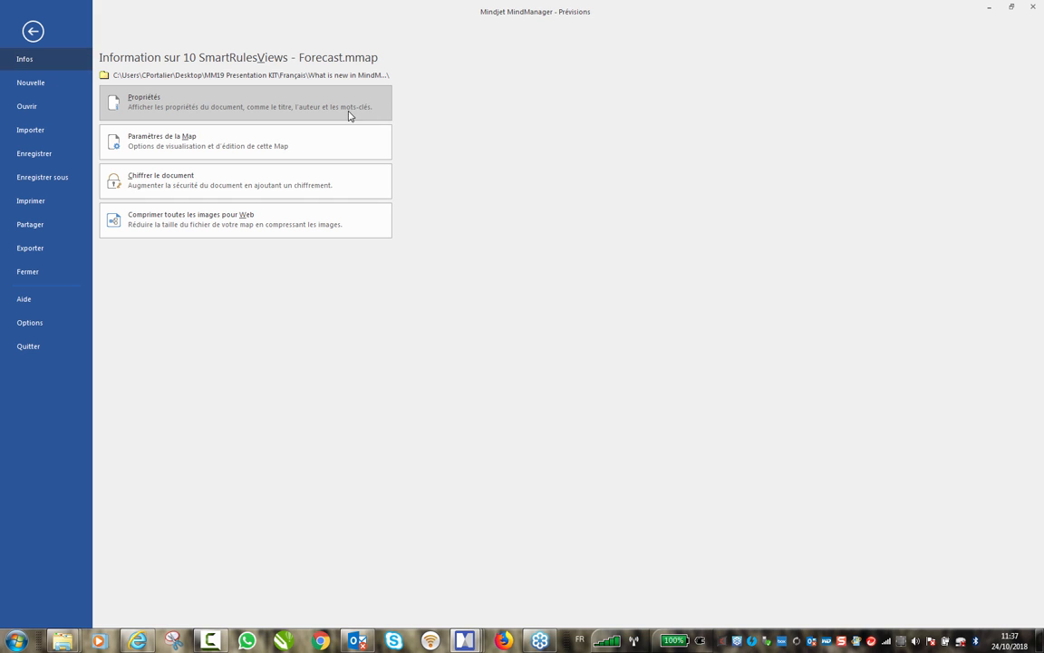
{"action": "left_click", "coordinate": [177, 145]}
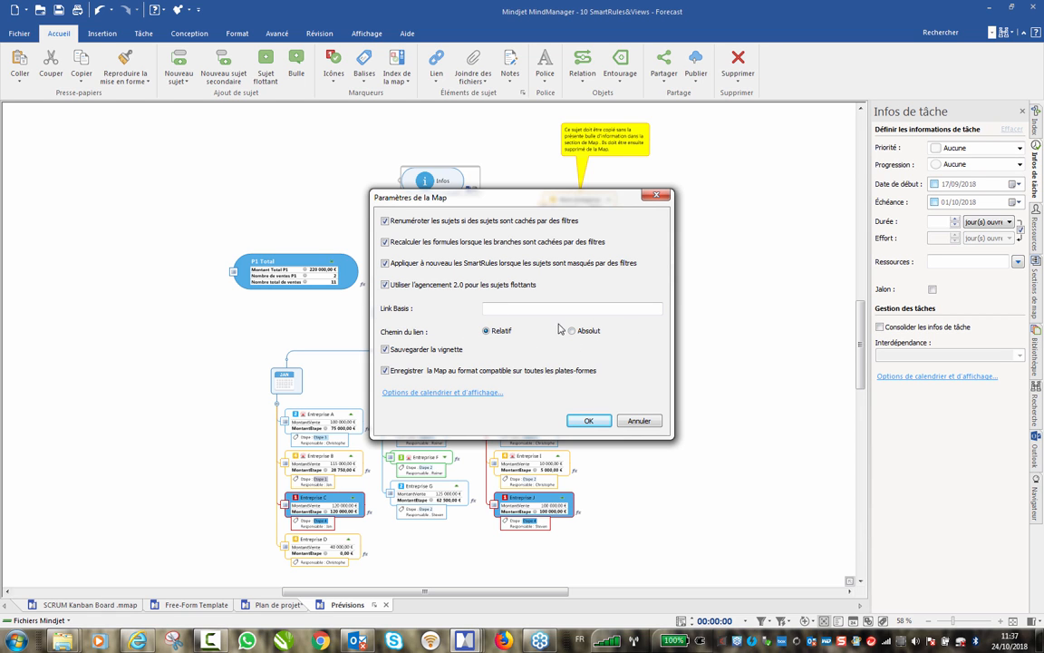
{"action": "left_click", "coordinate": [449, 392]}
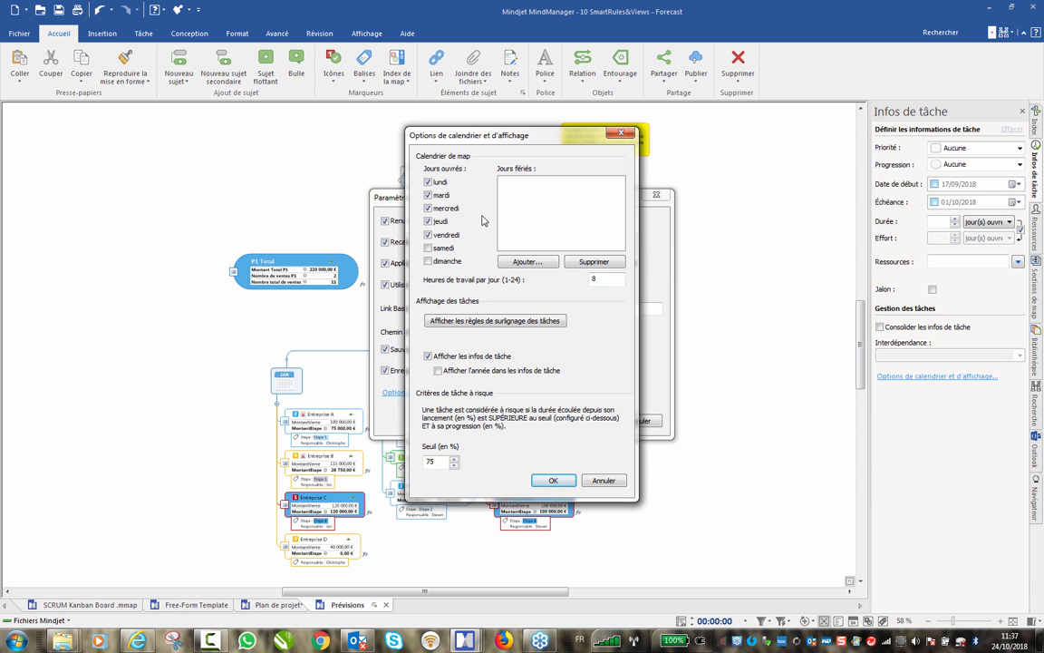
{"action": "left_click", "coordinate": [620, 487]}
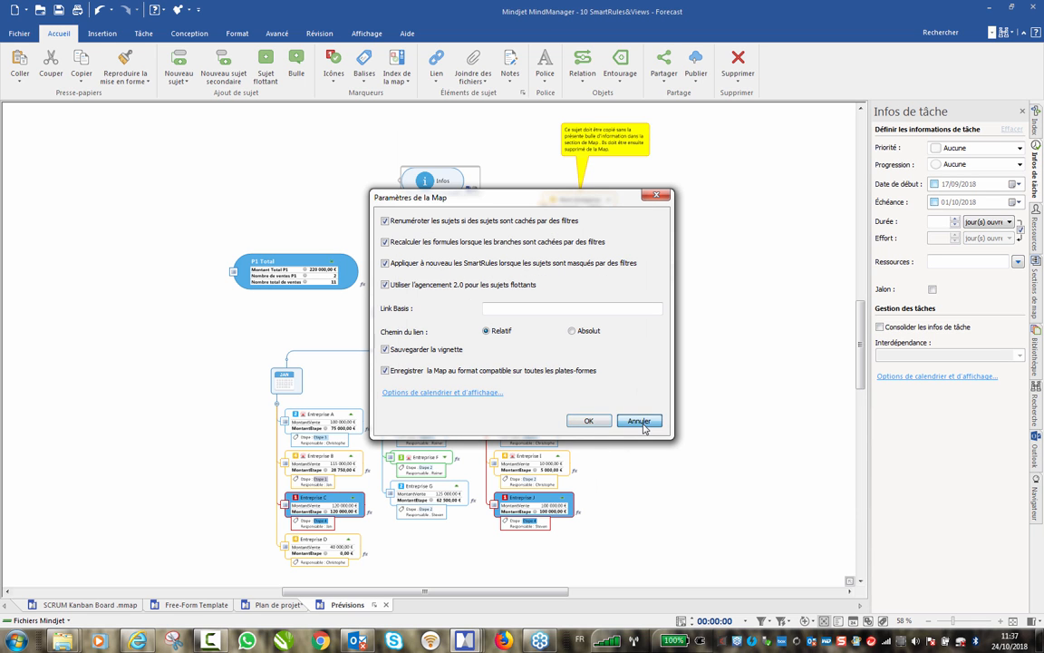
{"action": "left_click", "coordinate": [640, 422]}
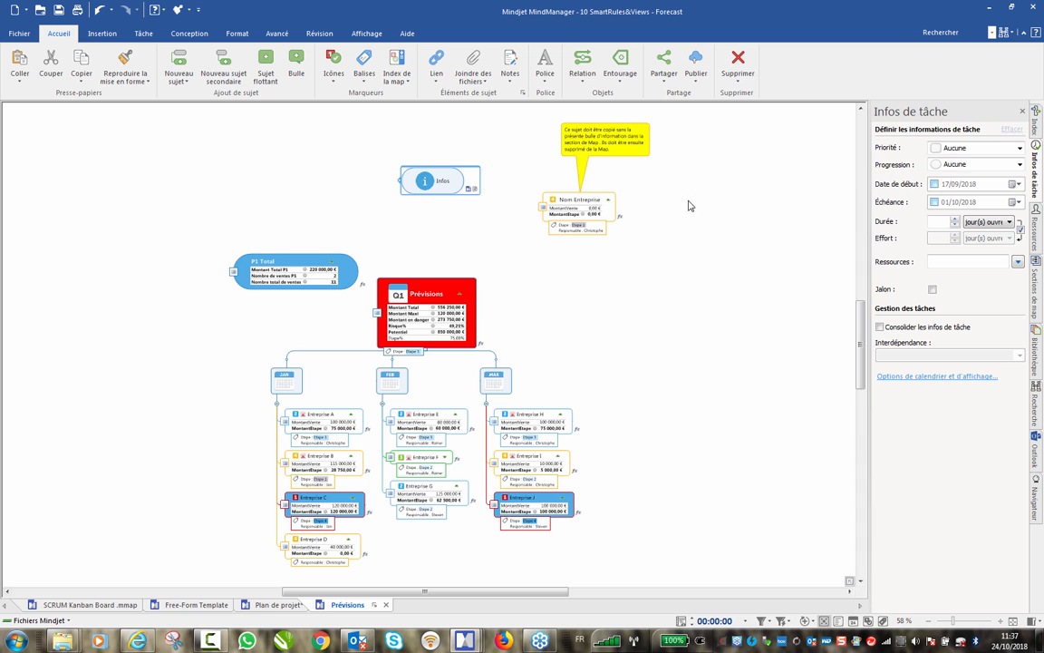
- Browse the library's Général icons and its image categories
{"action": "left_click", "coordinate": [1038, 350]}
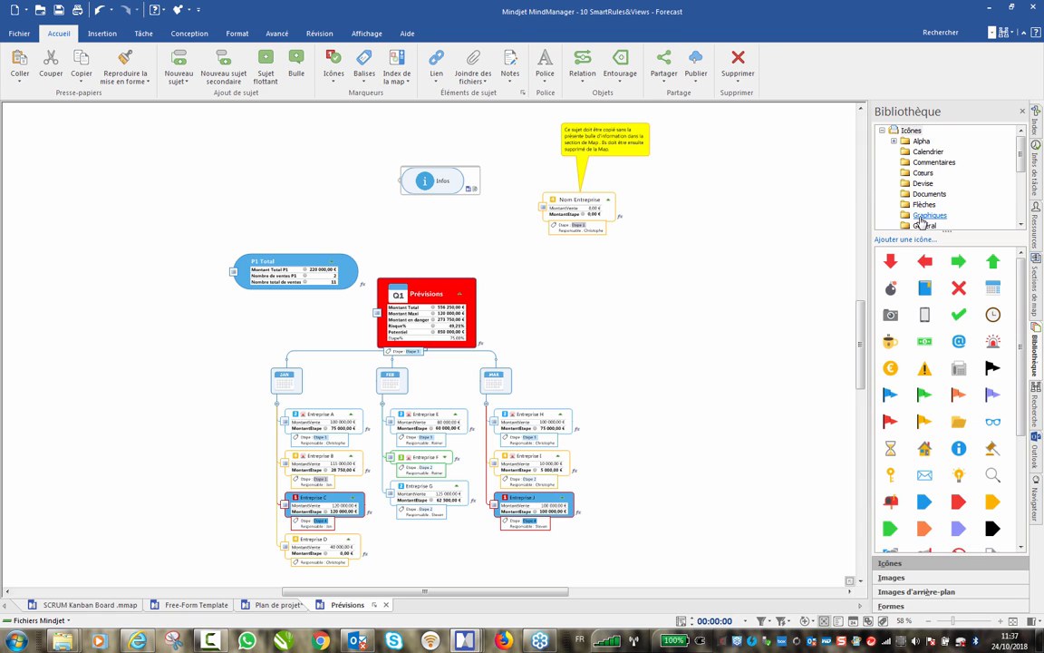
{"action": "left_click_drag", "start_coordinate": [1021, 159], "coordinate": [1021, 169]}
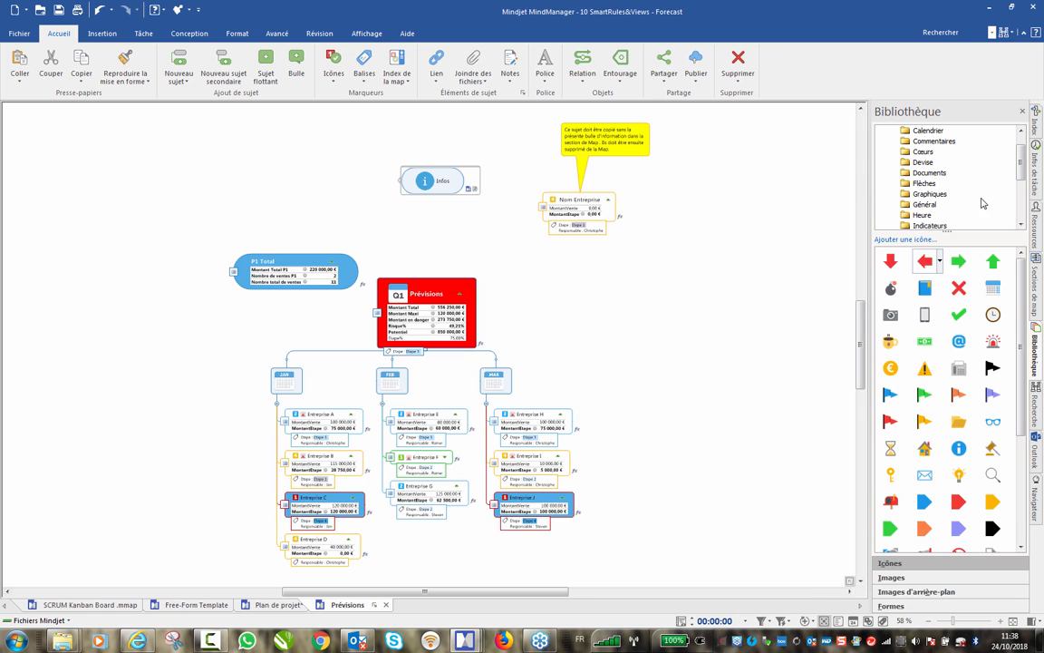
{"action": "left_click", "coordinate": [930, 207]}
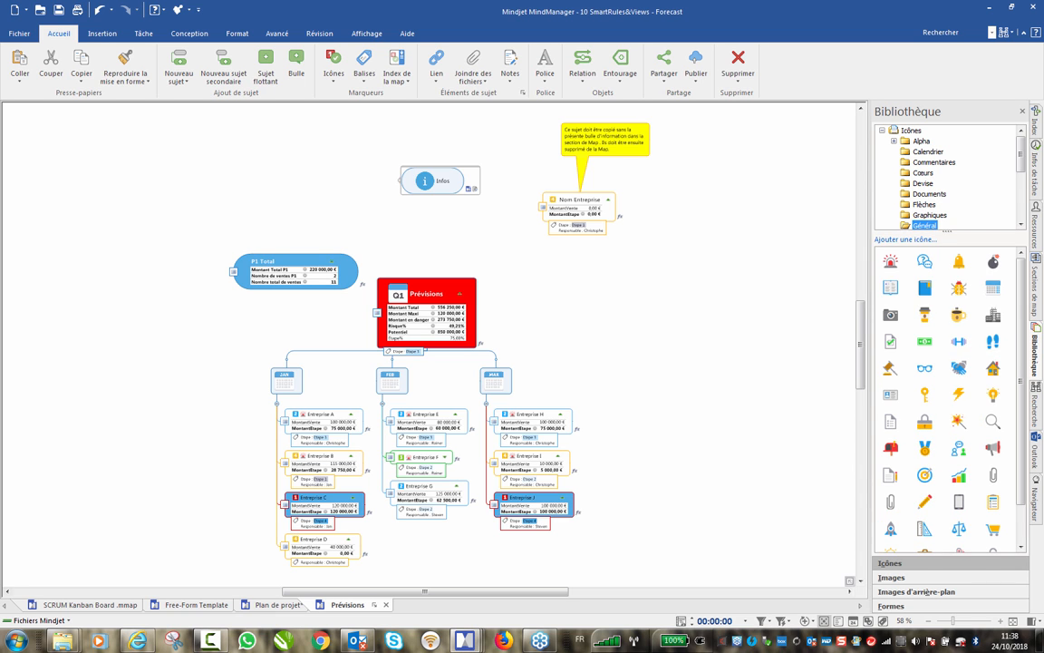
{"action": "scroll", "coordinate": [997, 327], "scroll_direction": "down", "scroll_amount": 1}
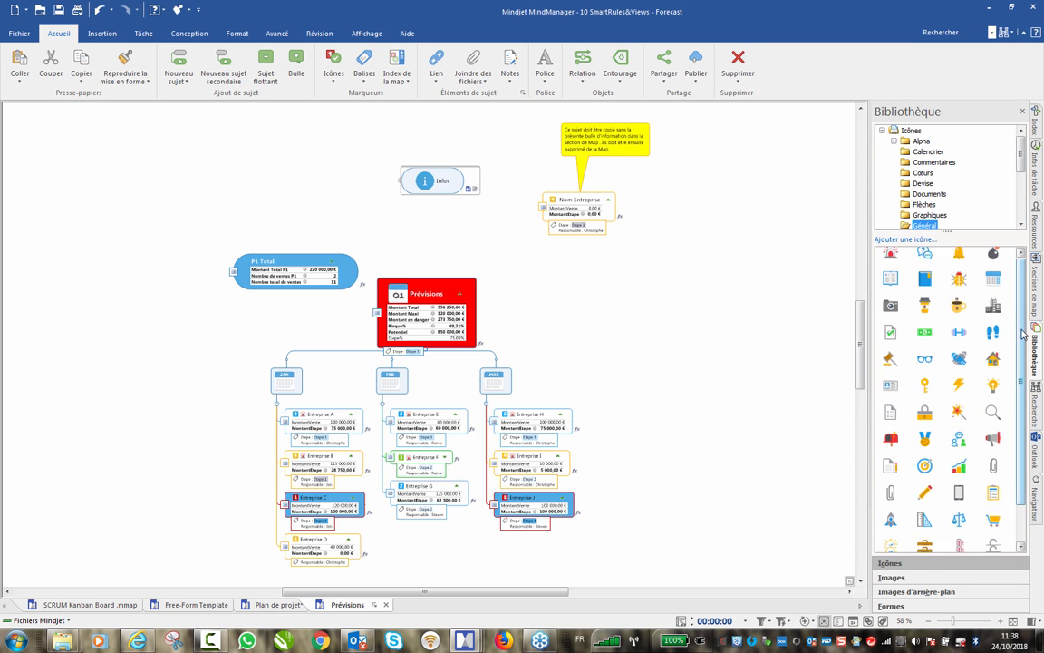
{"action": "left_click", "coordinate": [892, 578]}
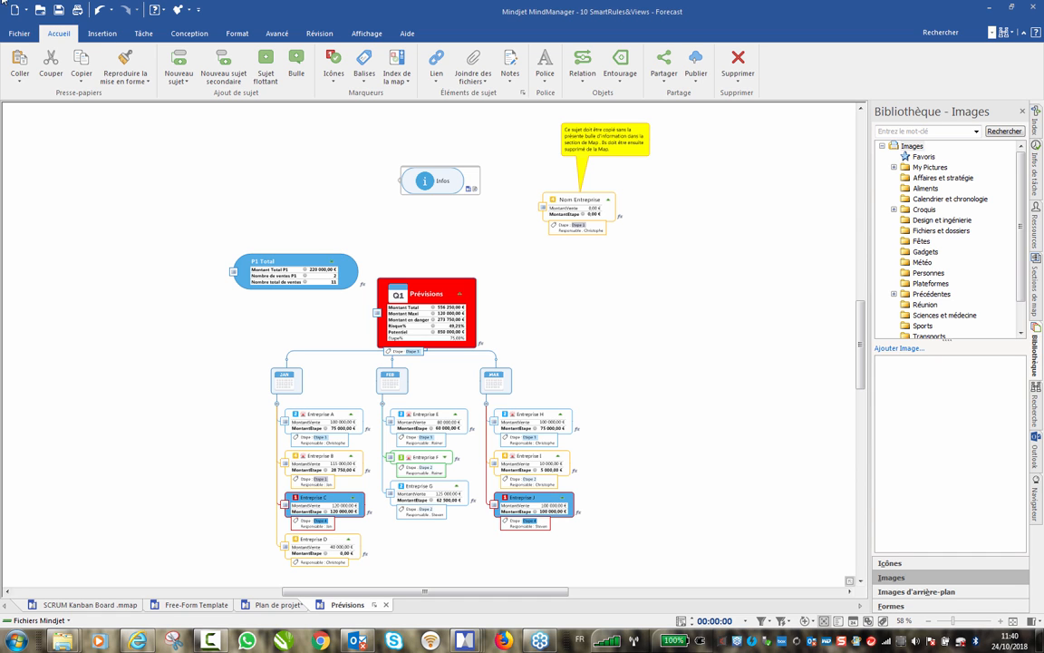
- Make the Formes libres blank template the default and create a new map from it
{"action": "left_click", "coordinate": [22, 36]}
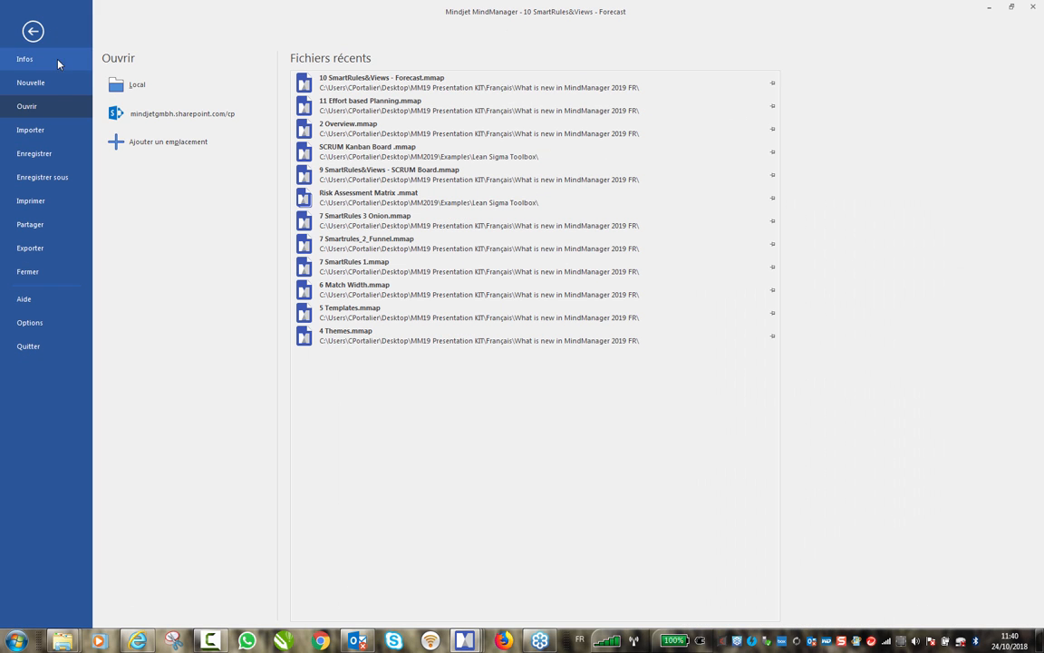
{"action": "left_click", "coordinate": [31, 83]}
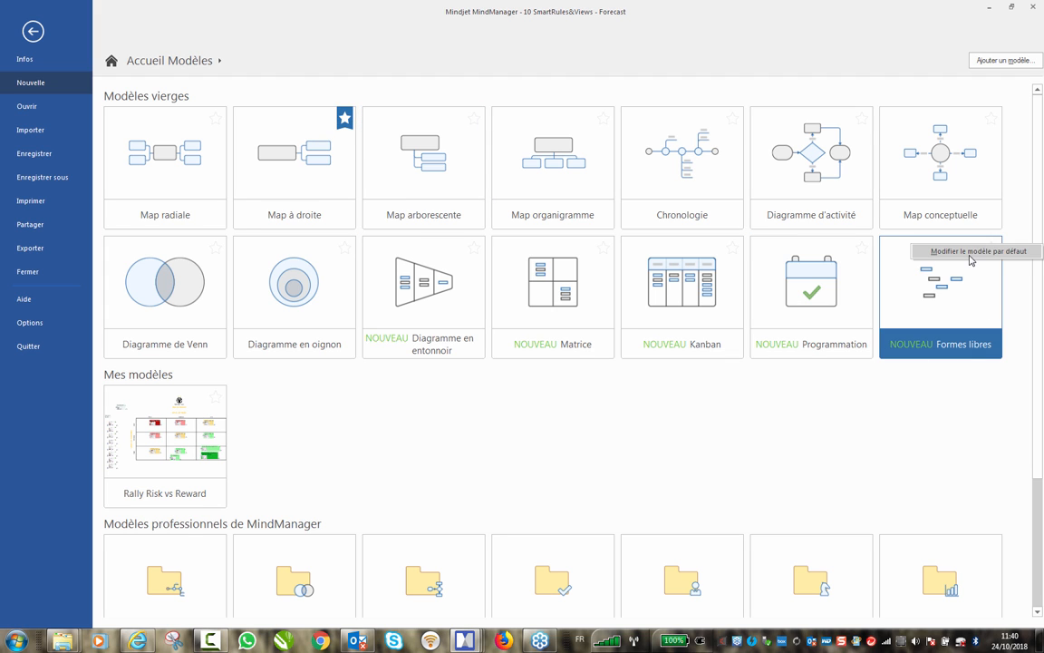
{"action": "left_click", "coordinate": [991, 247]}
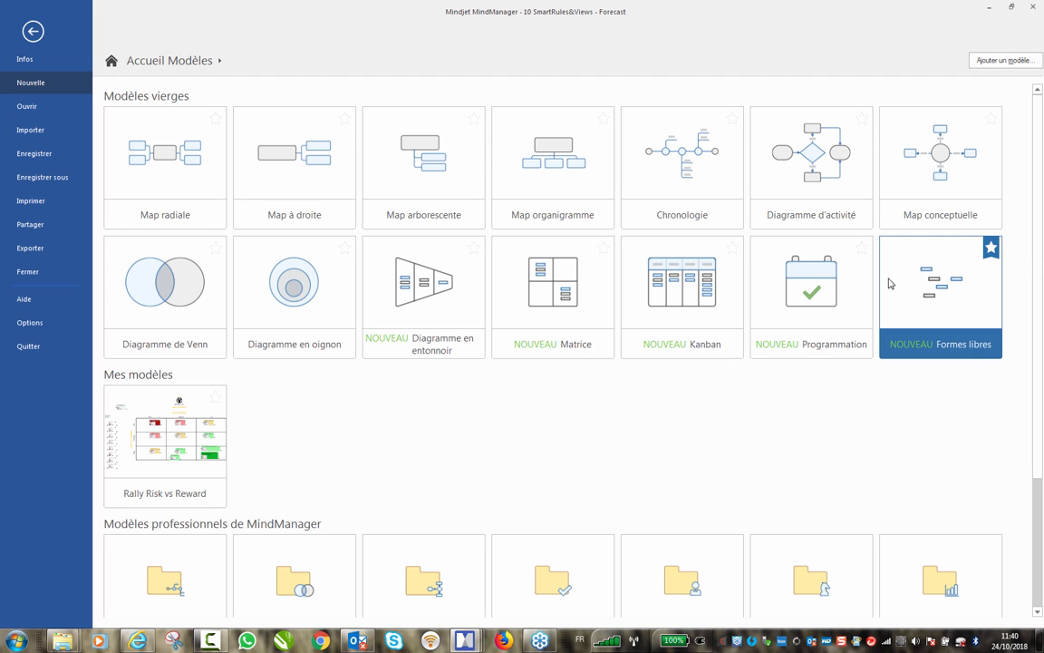
{"action": "left_click", "coordinate": [943, 274]}
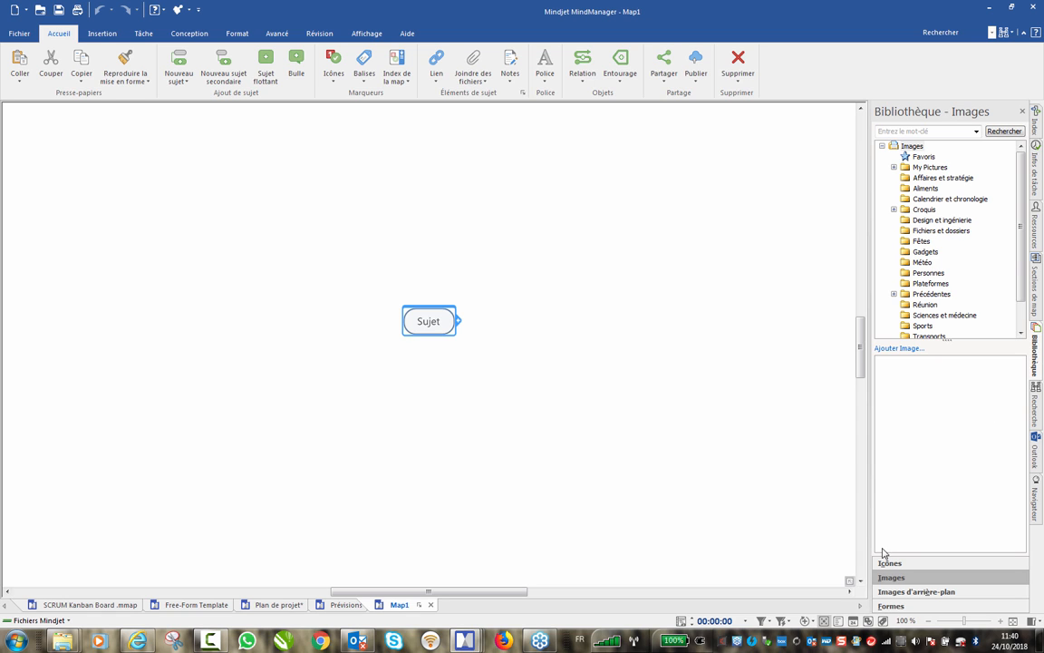
- Apply the round dark wooden shape from the Spécial shapes collection to the Sujet topic
{"action": "left_click", "coordinate": [892, 604]}
{"action": "left_click", "coordinate": [923, 173]}
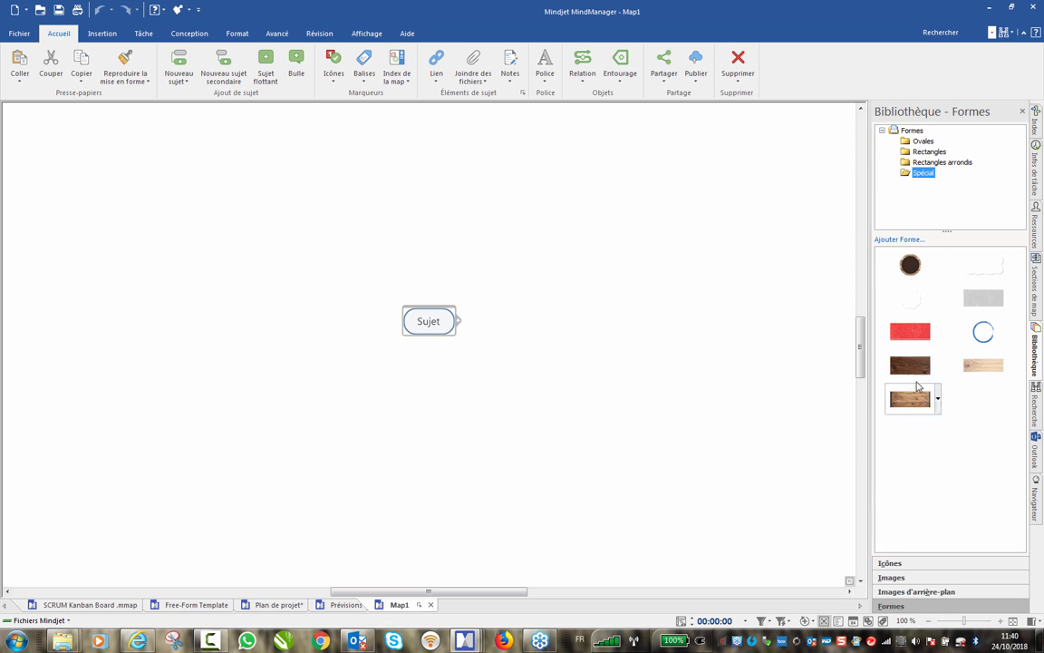
{"action": "left_click", "coordinate": [911, 269]}
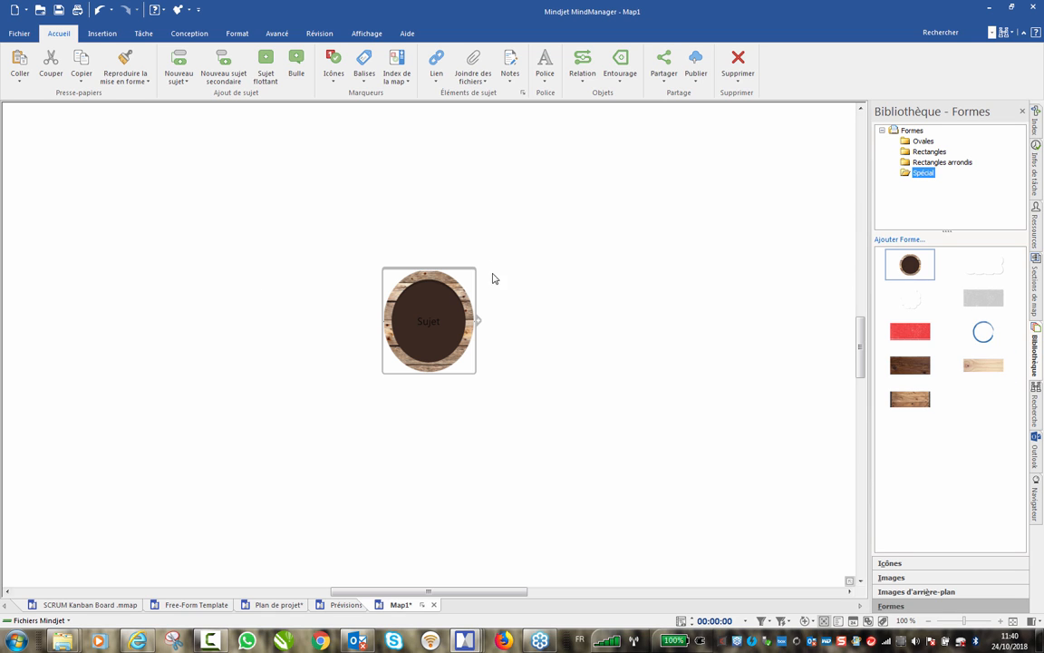
- Review the Sujet topic's shape, capitalization, alignment, and size and margin formatting, try resizing the custom image's text area, and discard the changes
{"action": "right_click", "coordinate": [446, 276]}
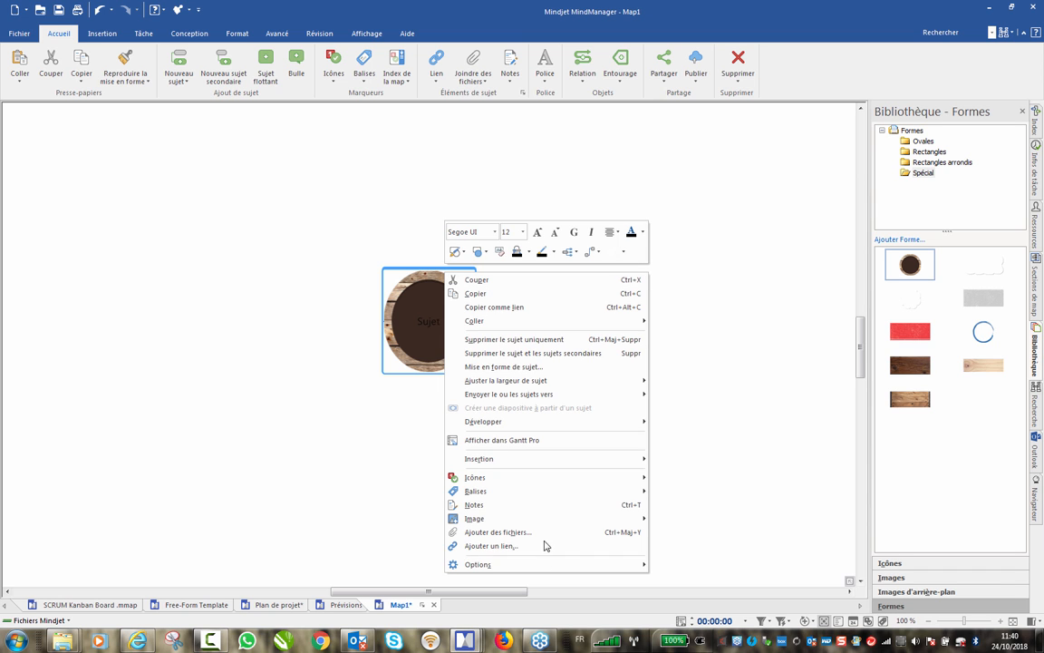
{"action": "left_click", "coordinate": [530, 367]}
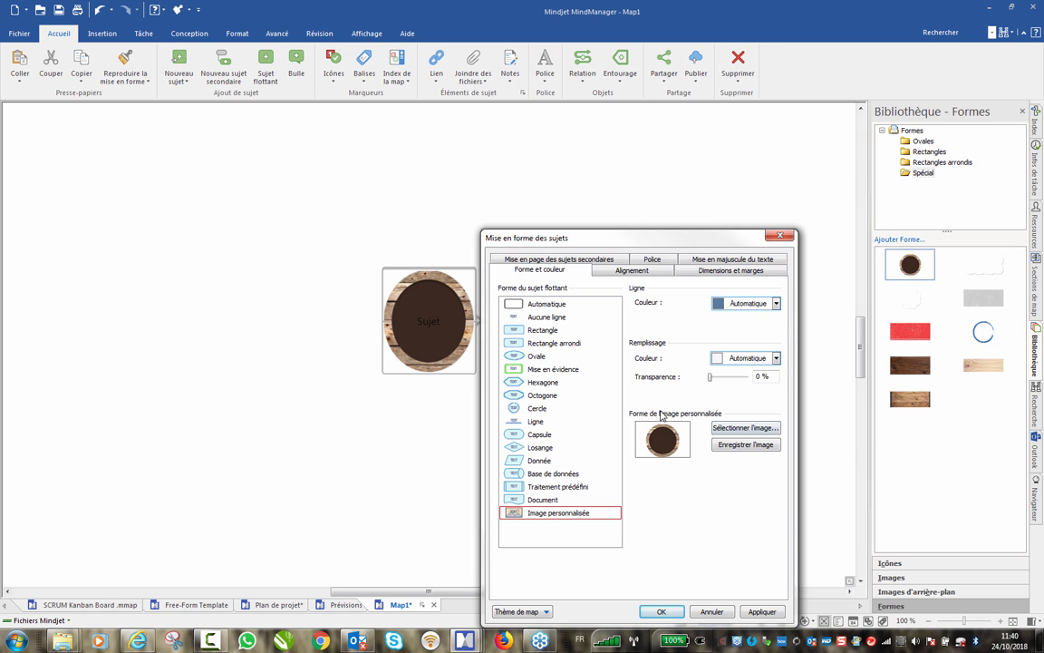
{"action": "left_click", "coordinate": [659, 272]}
{"action": "left_click", "coordinate": [710, 261]}
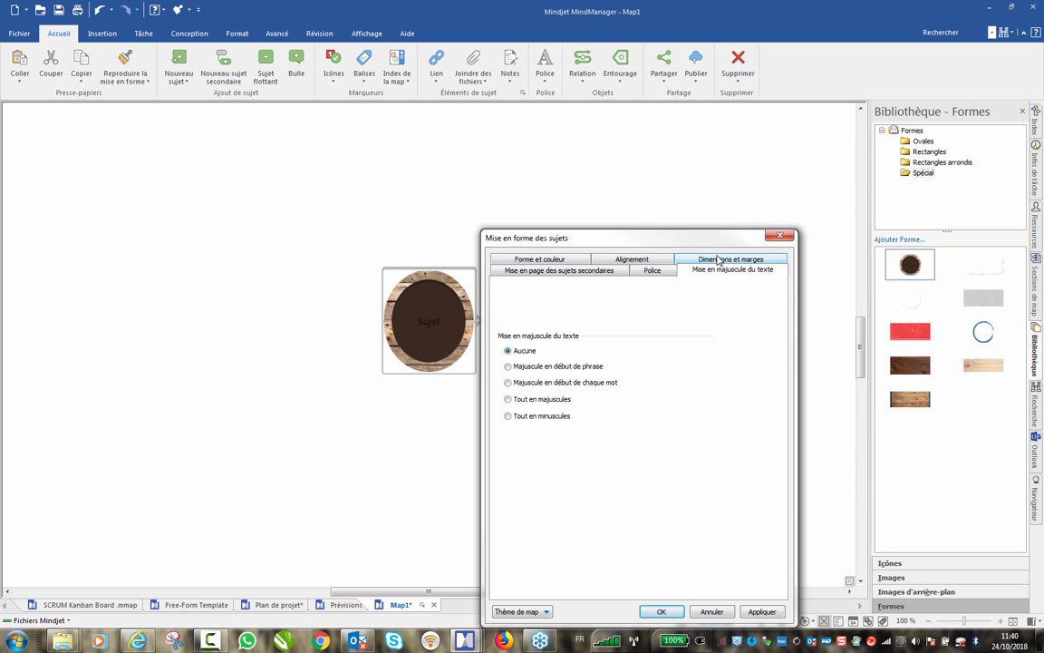
{"action": "left_click", "coordinate": [632, 259]}
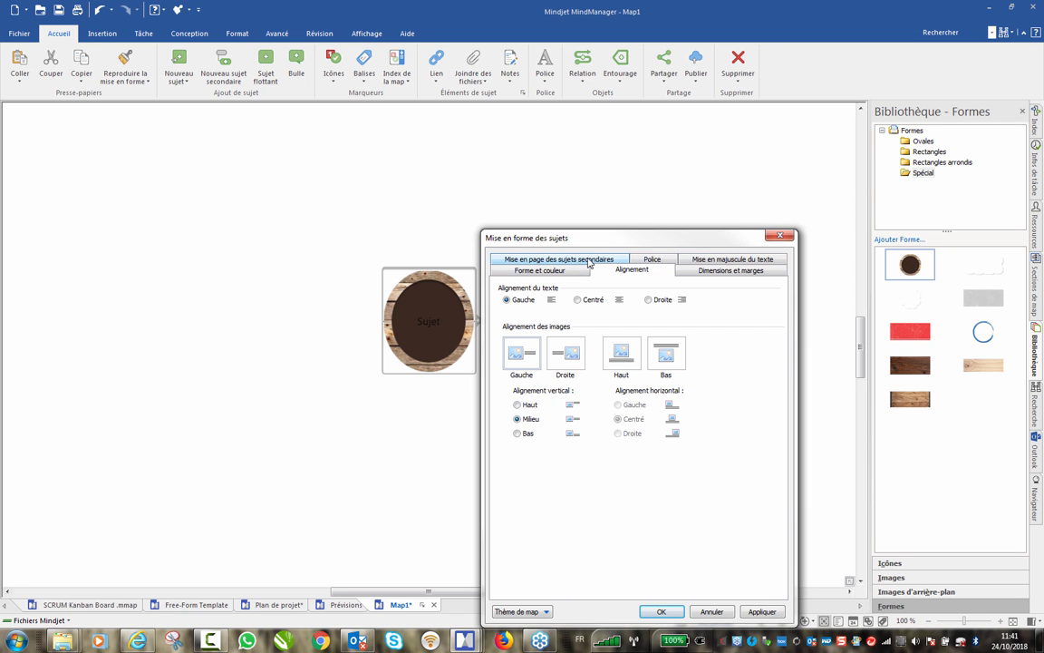
{"action": "left_click", "coordinate": [725, 270]}
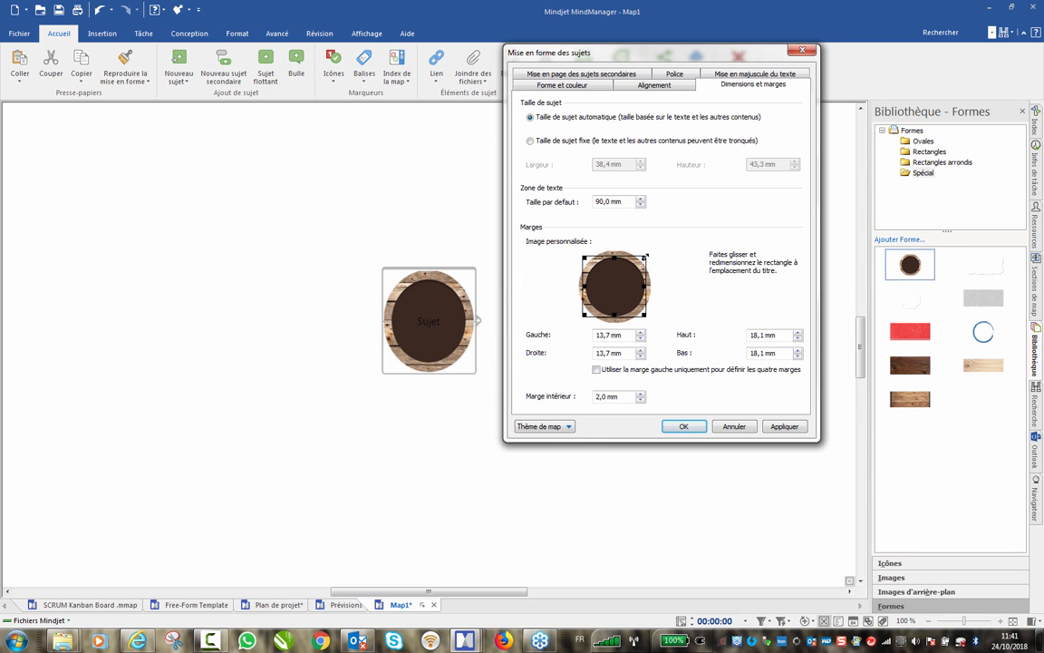
{"action": "left_click_drag", "start_coordinate": [645, 257], "coordinate": [635, 277]}
{"action": "left_click", "coordinate": [734, 426]}
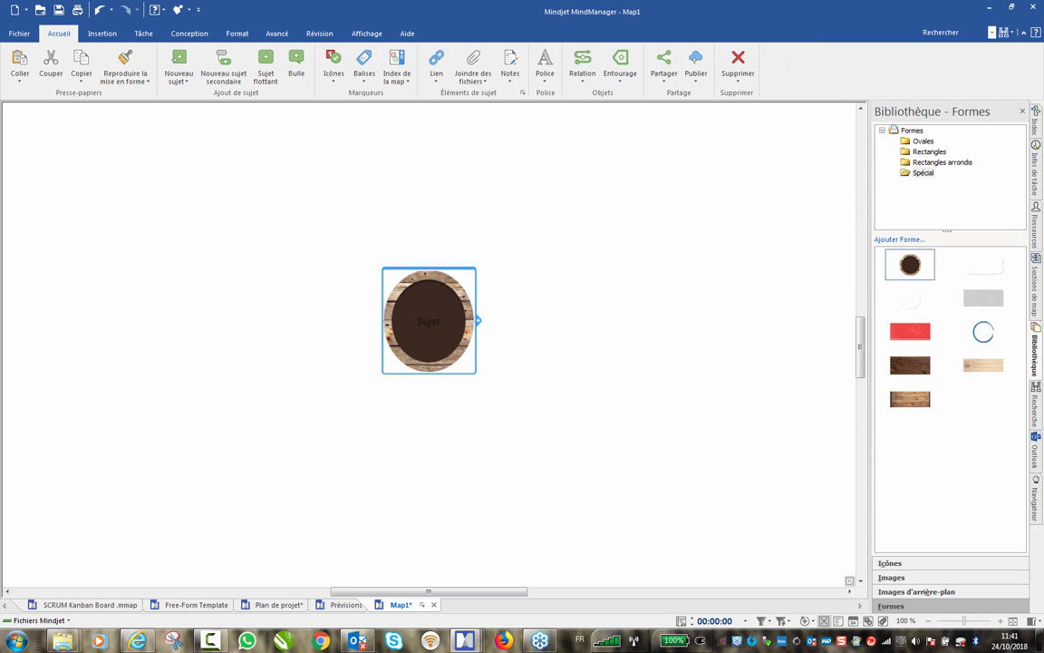
{"action": "left_click", "coordinate": [899, 240]}
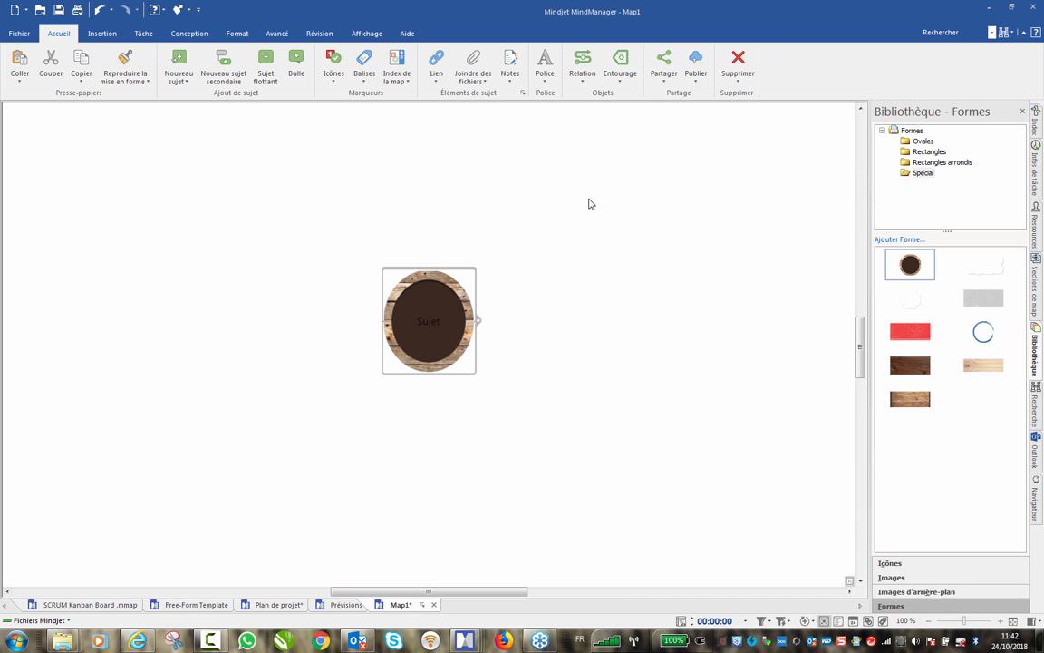
- Open the Corel GmbH - Mindjet Professional Service SharePoint site in a new Firefox window and go to its CP subsite
{"action": "right_click", "coordinate": [504, 640]}
{"action": "left_click", "coordinate": [458, 593]}
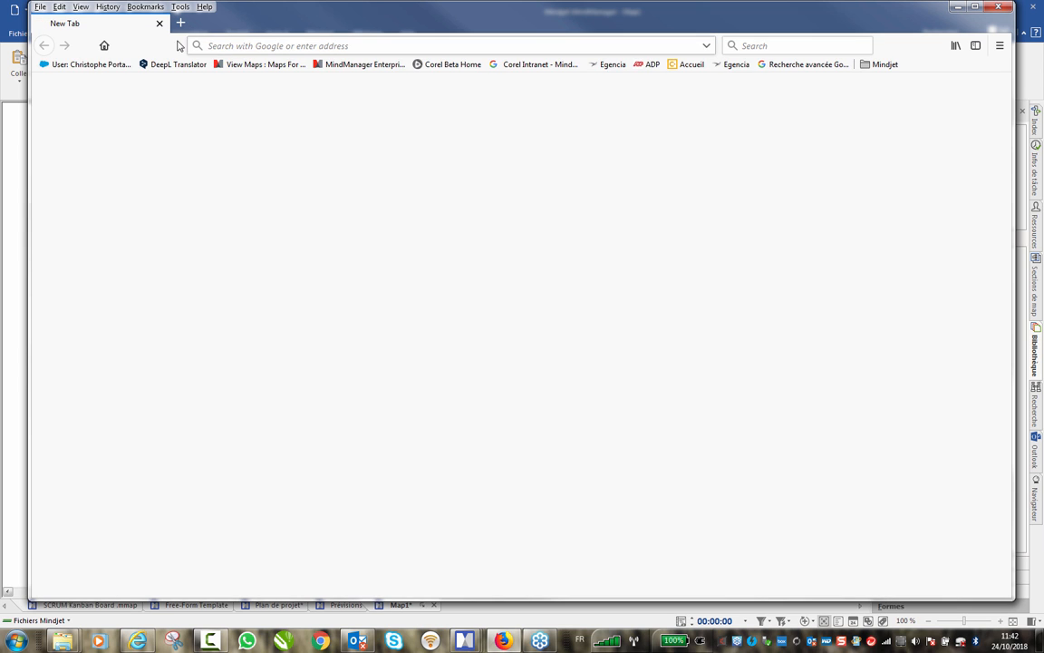
{"action": "type", "text": "m"}
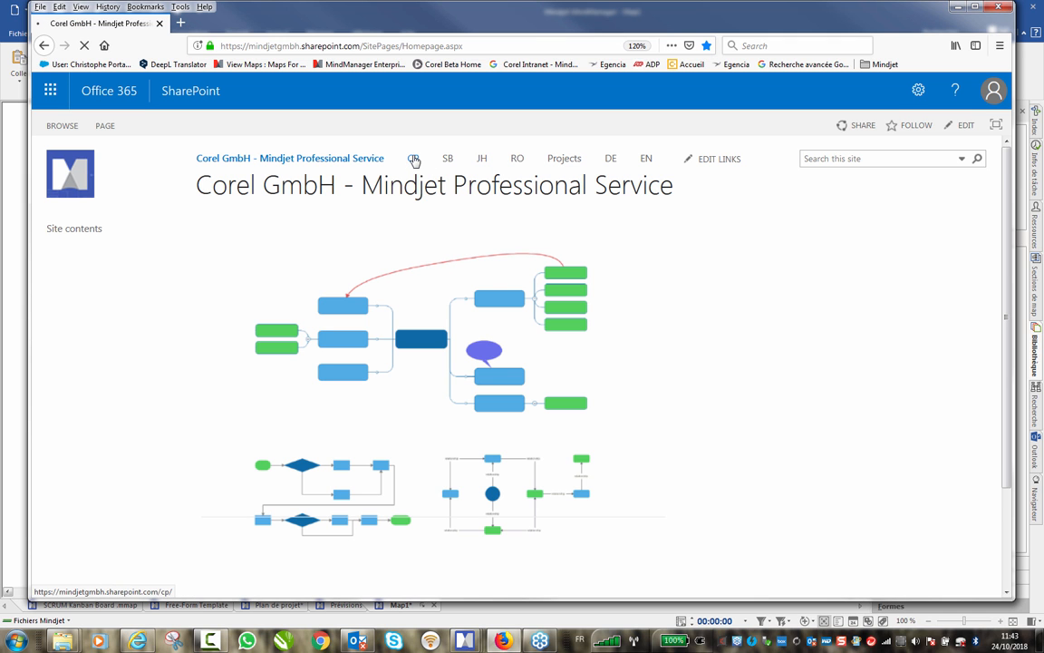
{"action": "left_click", "coordinate": [413, 161]}
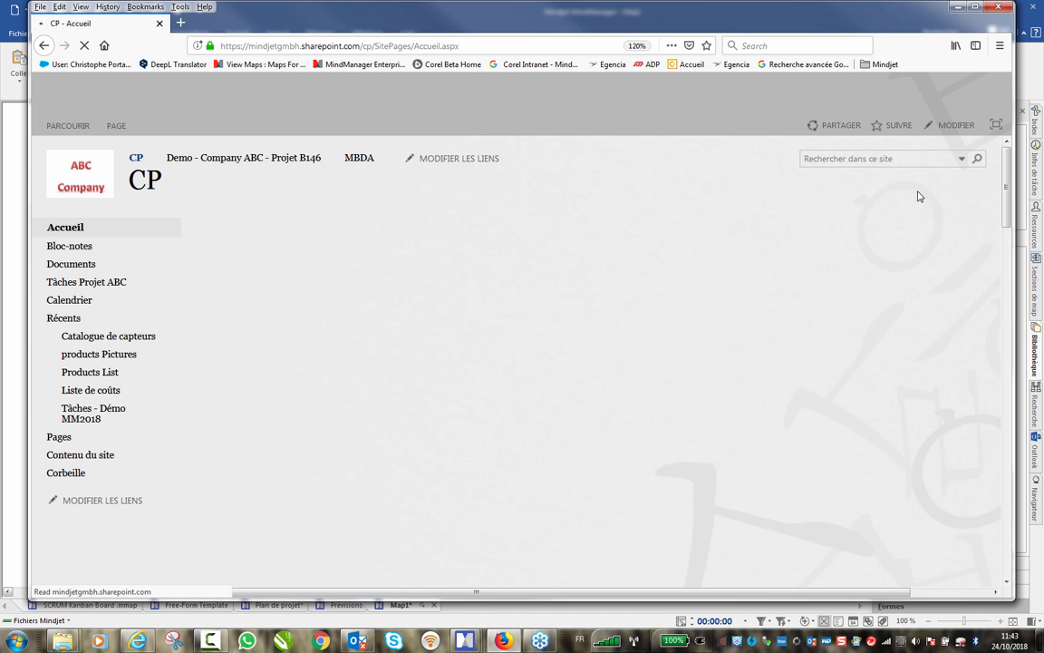
- Examine the CP home page's news feed, documents list and embedded MindManager map, and return to MindManager
{"action": "left_click_drag", "start_coordinate": [1007, 188], "coordinate": [1030, 470]}
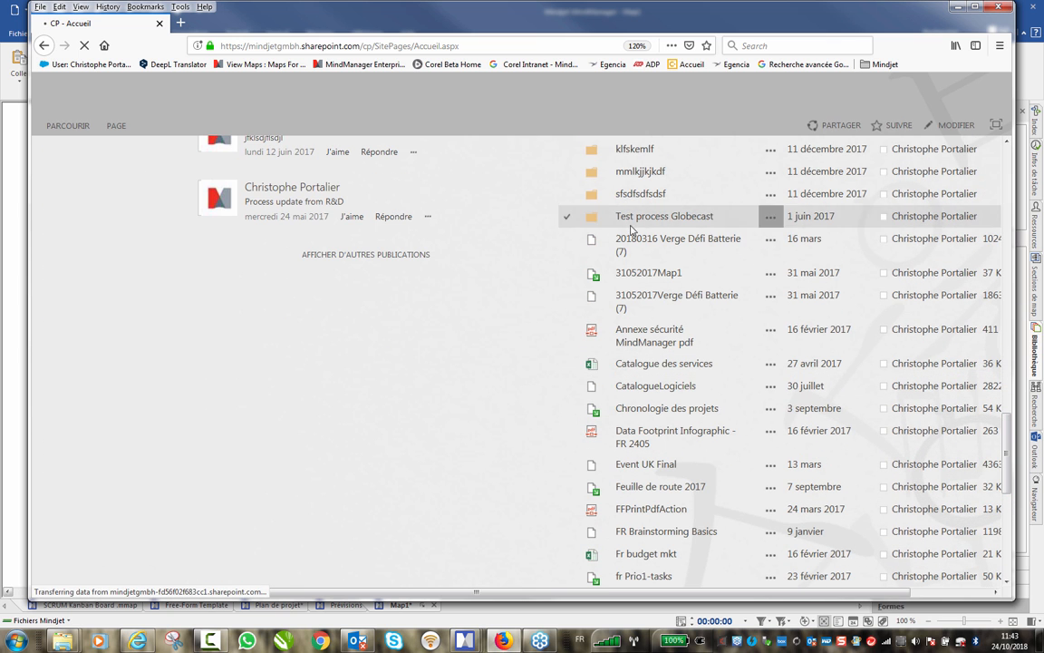
{"action": "scroll", "coordinate": [480, 217], "scroll_direction": "up", "scroll_amount": 3}
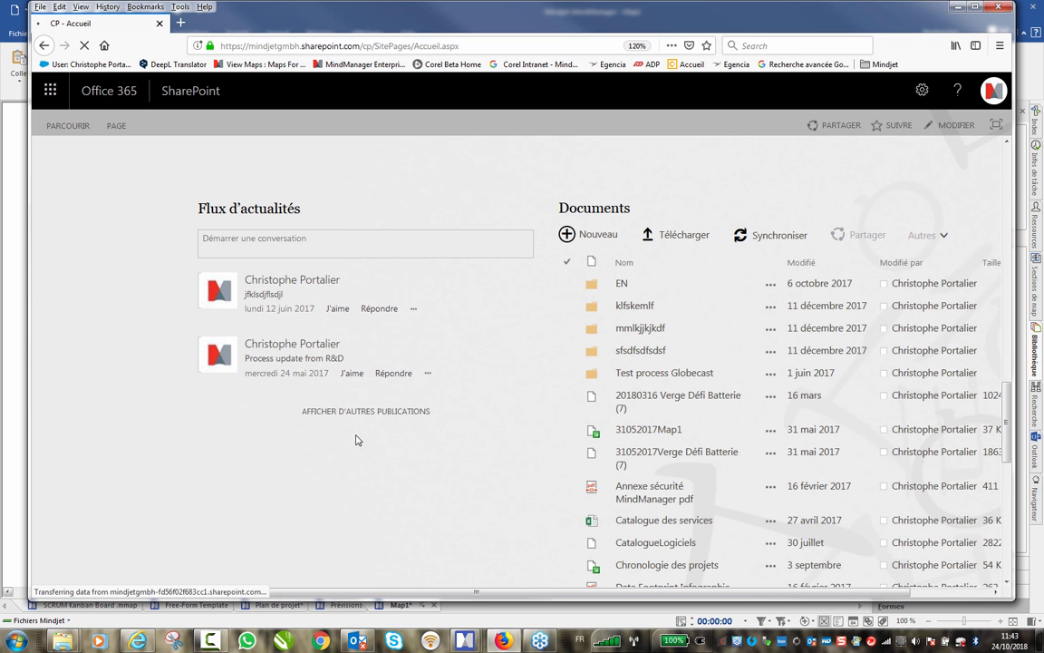
{"action": "scroll", "coordinate": [538, 225], "scroll_direction": "up", "scroll_amount": 2}
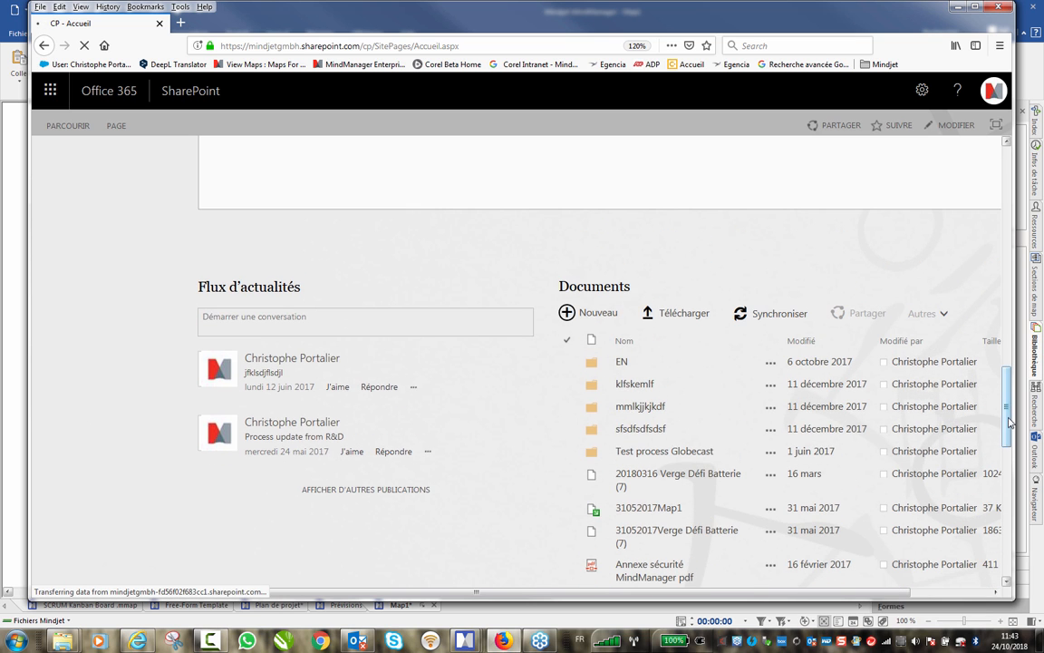
{"action": "left_click_drag", "start_coordinate": [1008, 414], "coordinate": [1016, 234]}
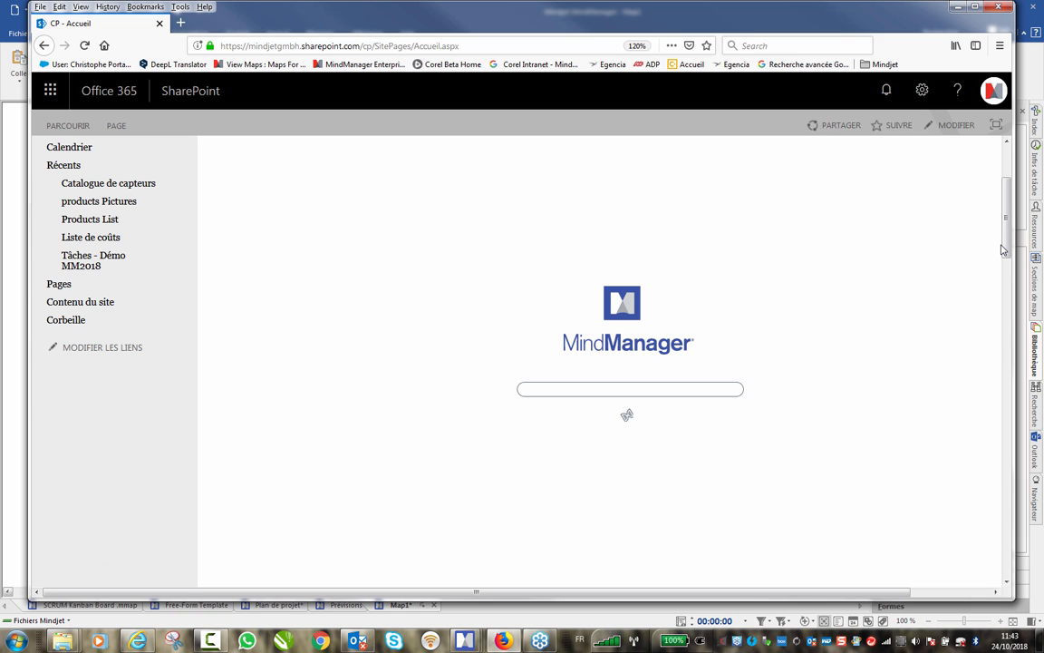
{"action": "left_click_drag", "start_coordinate": [1008, 239], "coordinate": [1035, 432]}
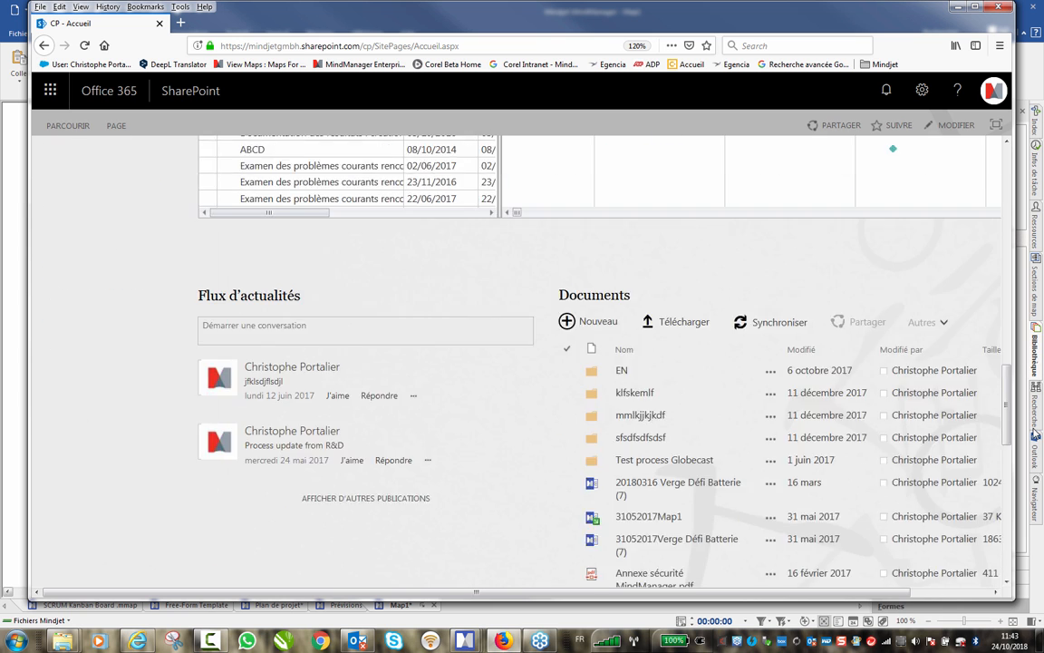
{"action": "scroll", "coordinate": [637, 225], "scroll_direction": "down", "scroll_amount": 5}
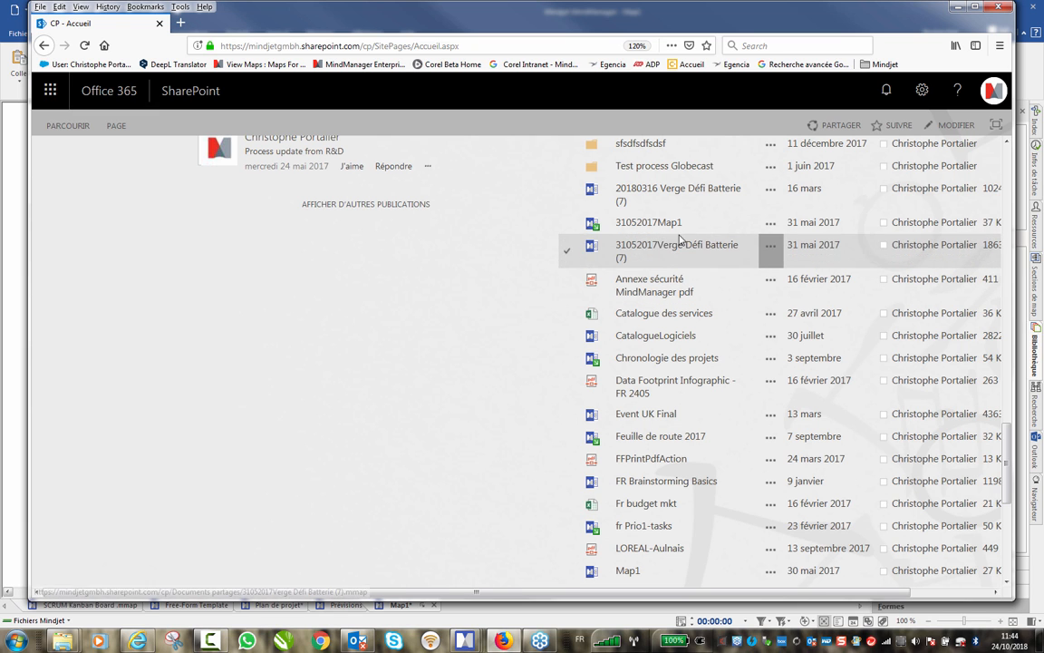
{"action": "left_click_drag", "start_coordinate": [1007, 437], "coordinate": [1034, 205]}
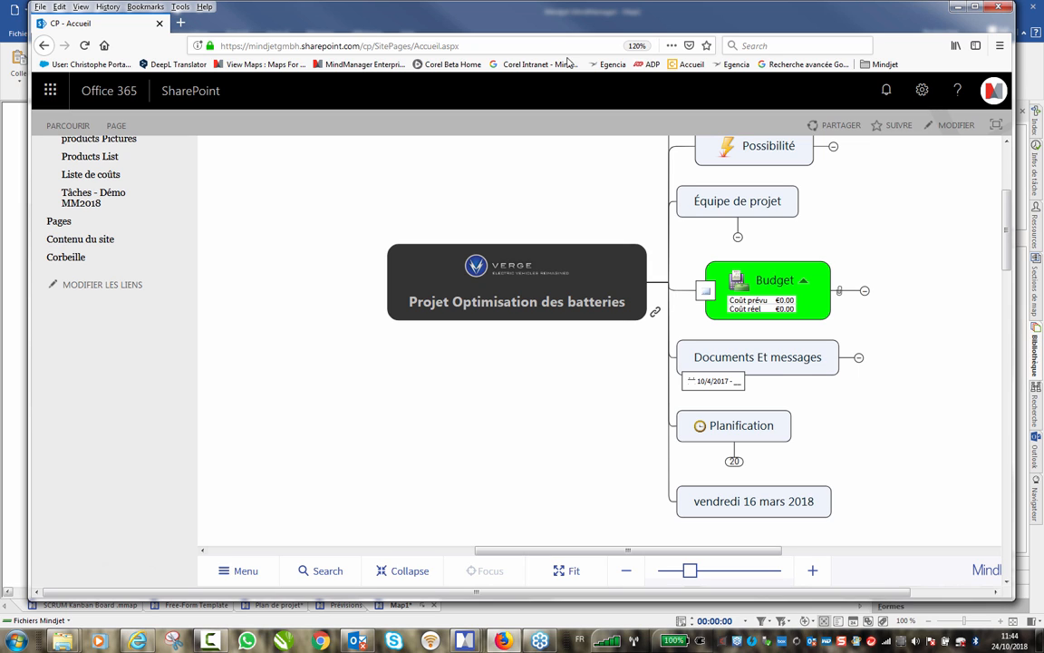
{"action": "left_click", "coordinate": [958, 7]}
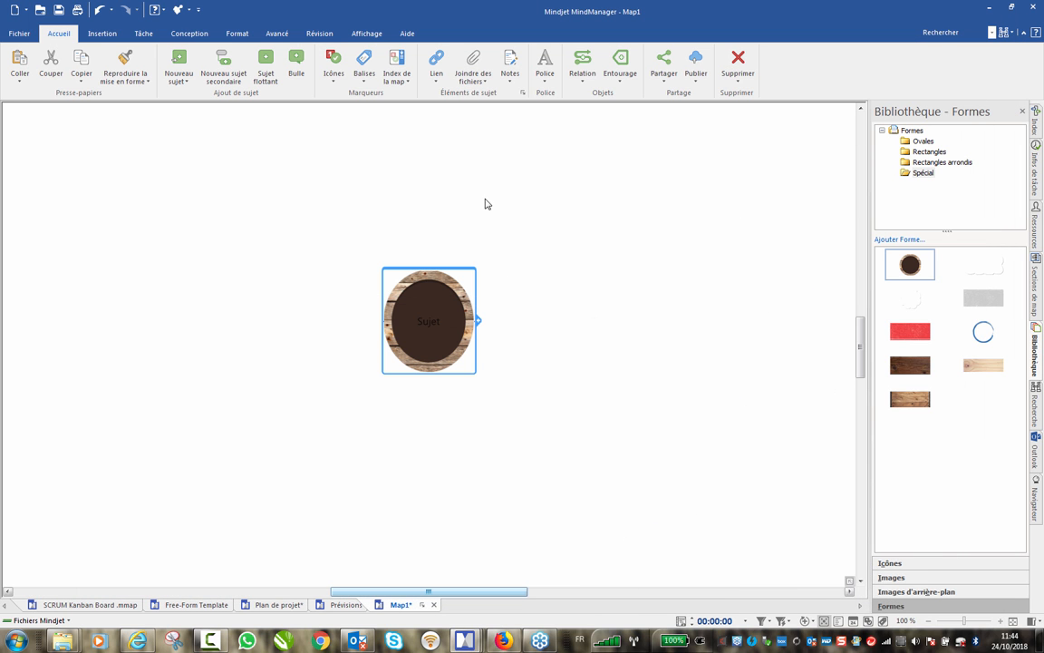
- Switch to the Plan de projet map and select all the task topics of the three lots
{"action": "left_click", "coordinate": [279, 605]}
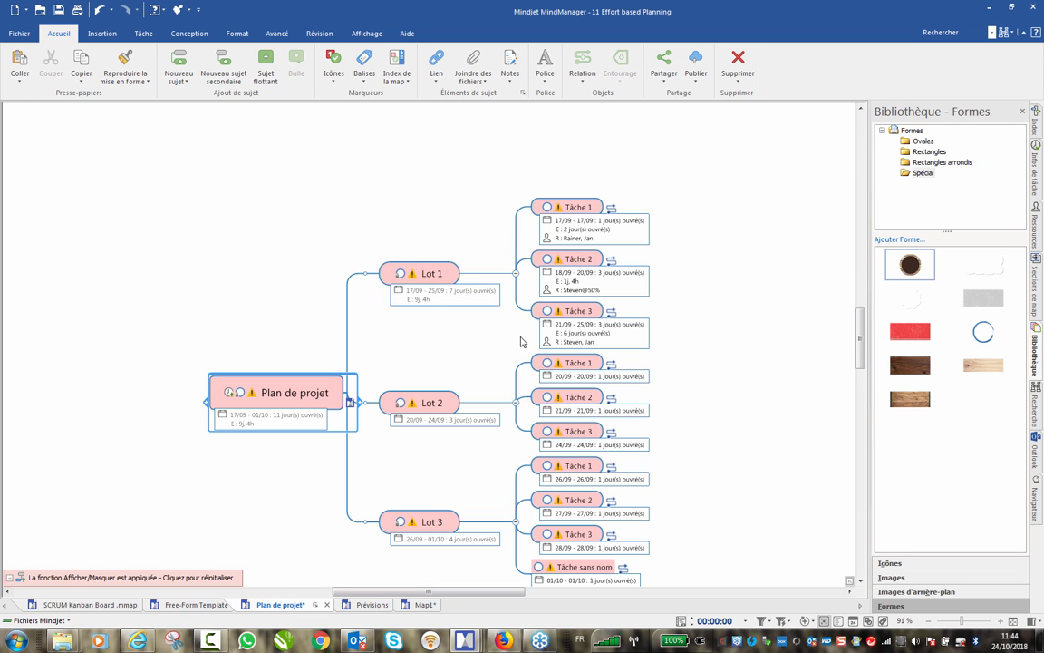
{"action": "scroll", "coordinate": [638, 165], "scroll_direction": "down", "scroll_amount": 2}
{"action": "scroll", "coordinate": [577, 158], "scroll_direction": "up", "scroll_amount": 2}
{"action": "left_click", "coordinate": [579, 150]}
{"action": "left_click_drag", "start_coordinate": [579, 149], "coordinate": [580, 472]}
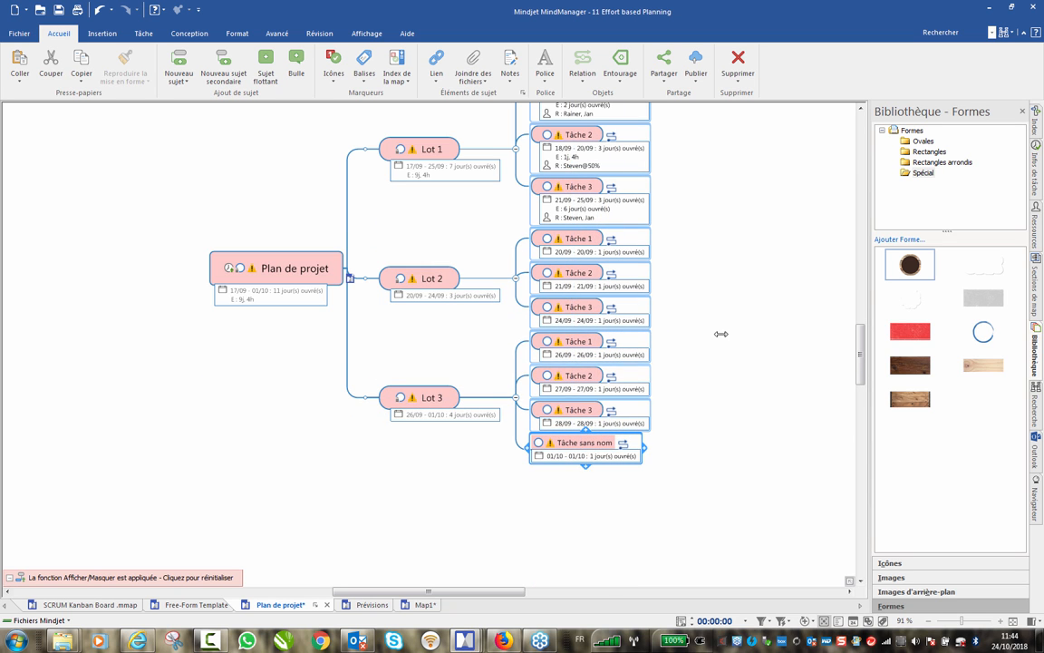
{"action": "scroll", "coordinate": [730, 338], "scroll_direction": "up", "scroll_amount": 2}
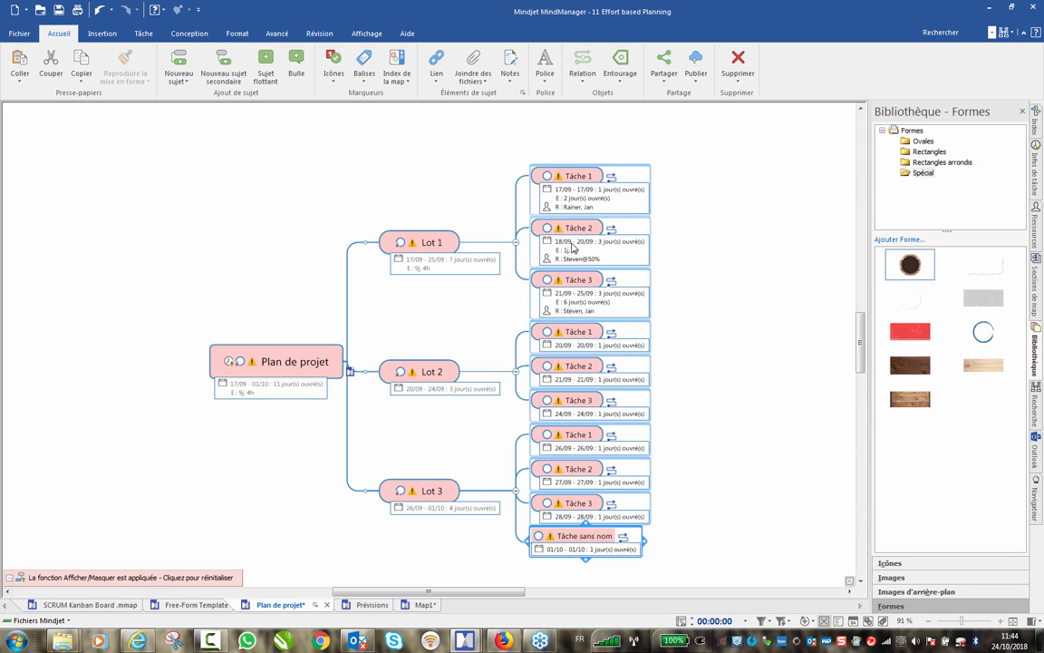
- Create a new tag group named Etape in the map index
{"action": "mouse_move", "coordinate": [547, 242]}
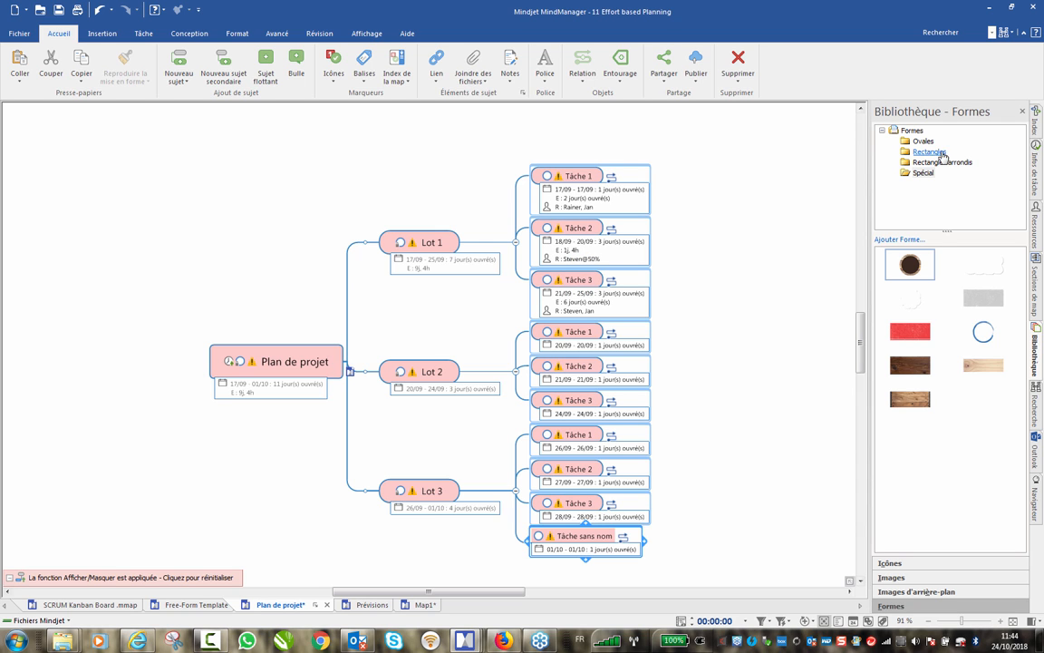
{"action": "left_click", "coordinate": [1034, 123]}
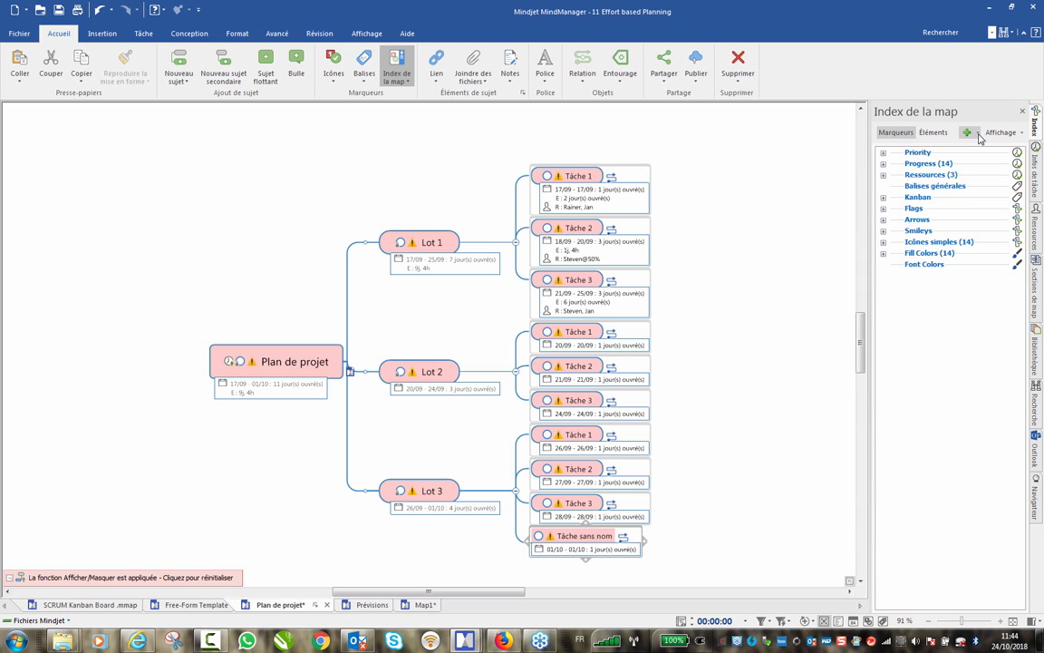
{"action": "left_click", "coordinate": [979, 135]}
{"action": "left_click", "coordinate": [940, 163]}
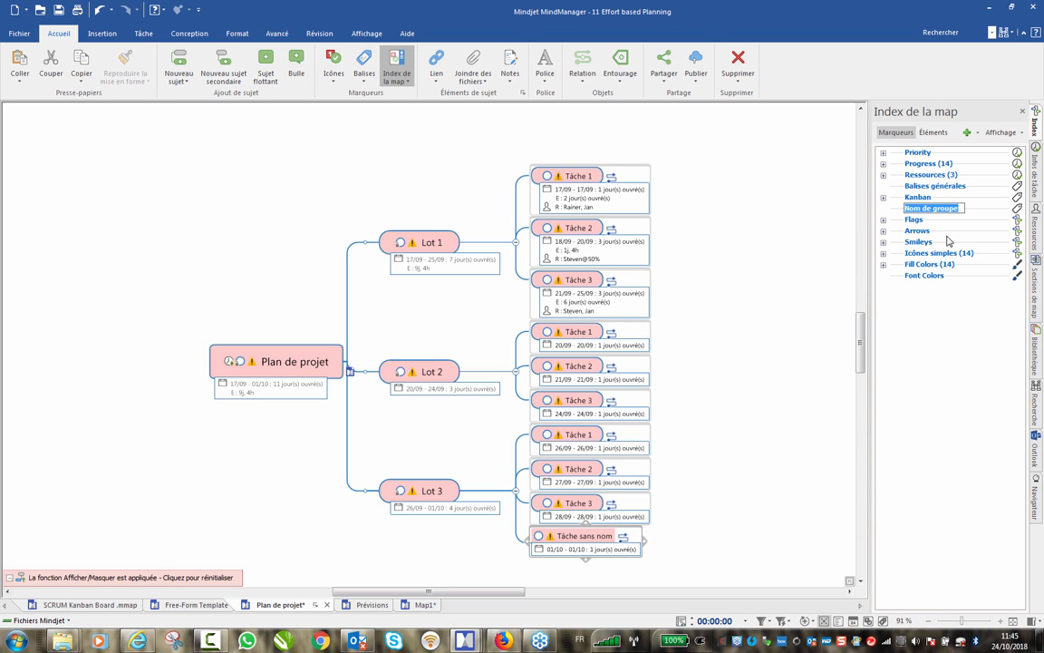
{"action": "type", "text": "Etape"}
{"action": "left_click", "coordinate": [927, 333]}
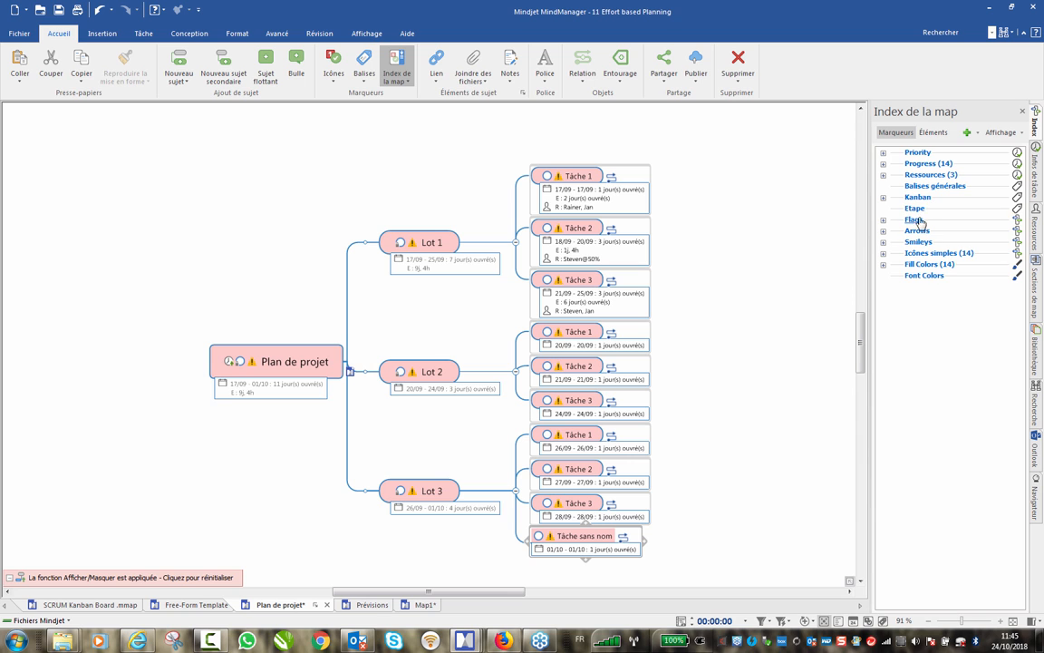
- Add the tags E1, E2, E3 and E4 to the Etape group without a colour
{"action": "right_click", "coordinate": [917, 208]}
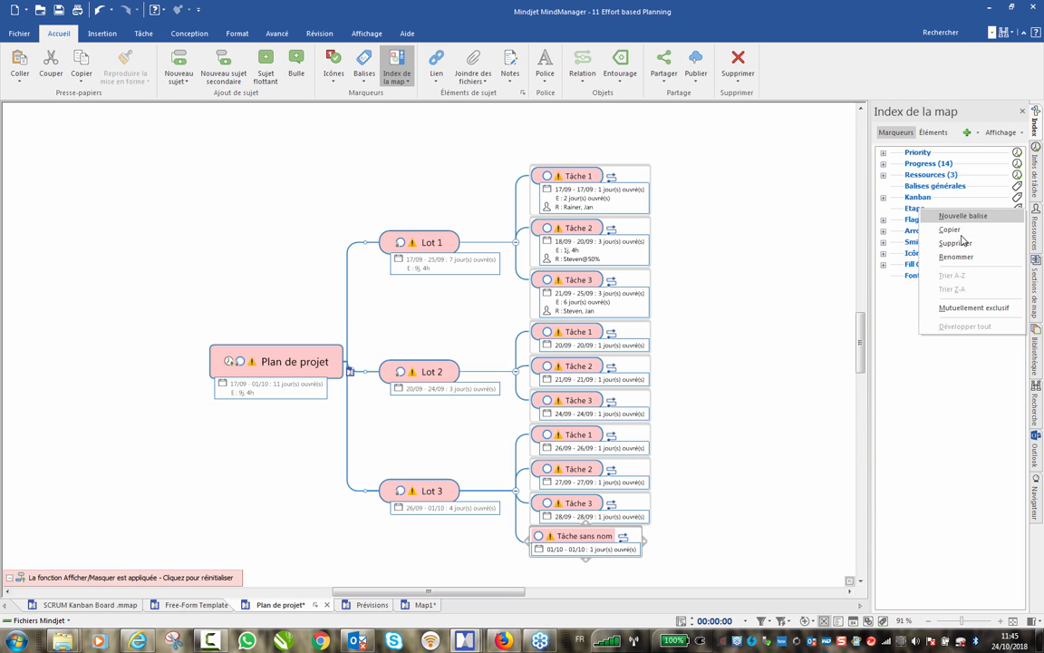
{"action": "left_click", "coordinate": [964, 218]}
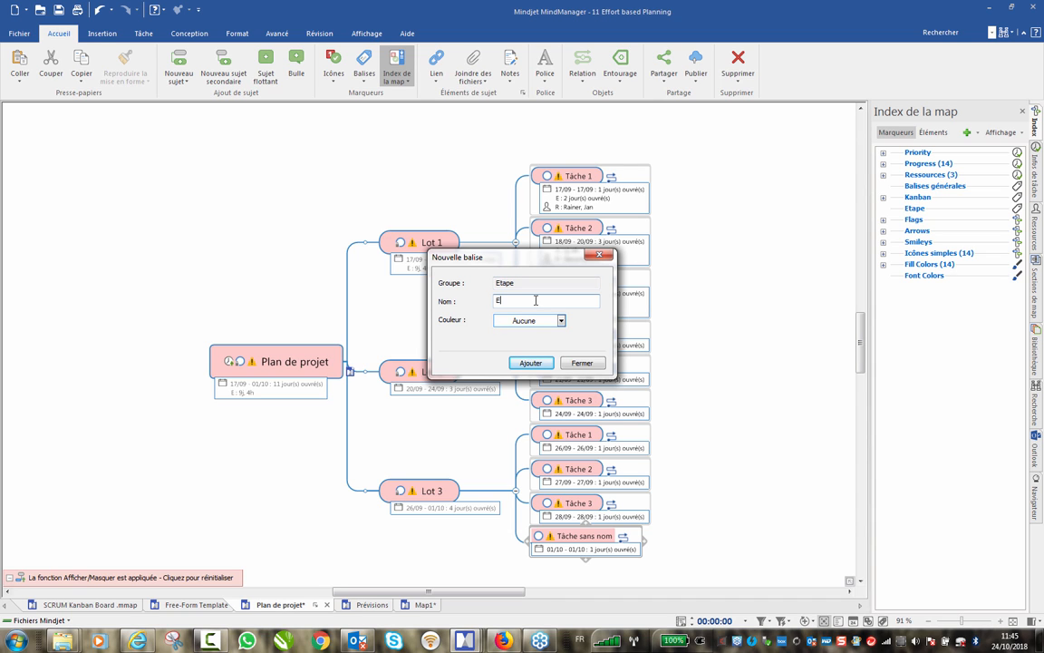
{"action": "left_click", "coordinate": [532, 366]}
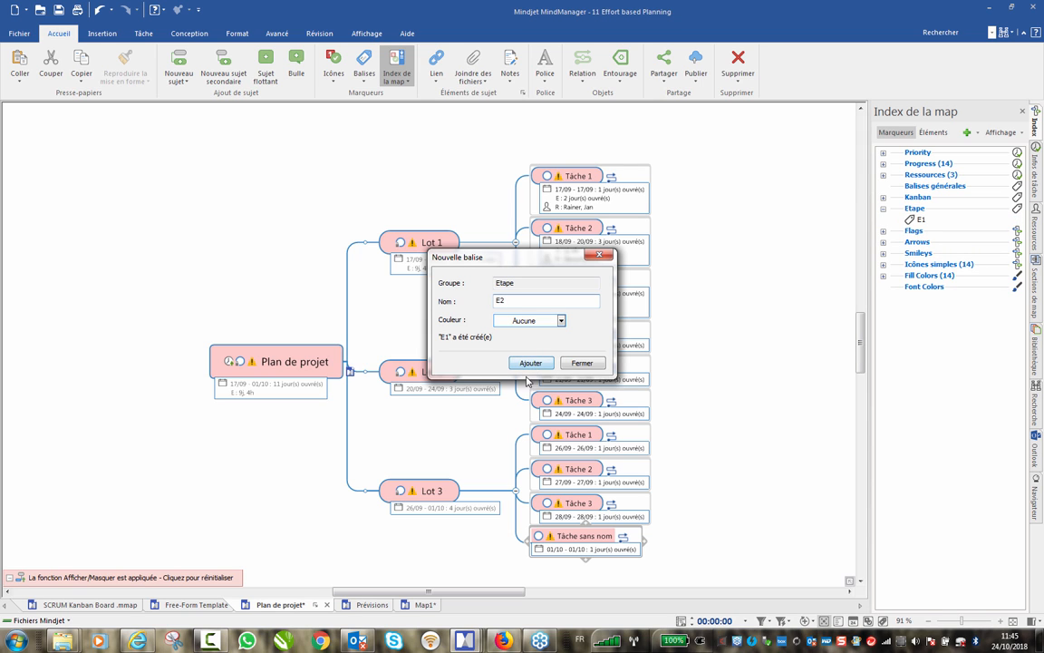
{"action": "left_click", "coordinate": [531, 364]}
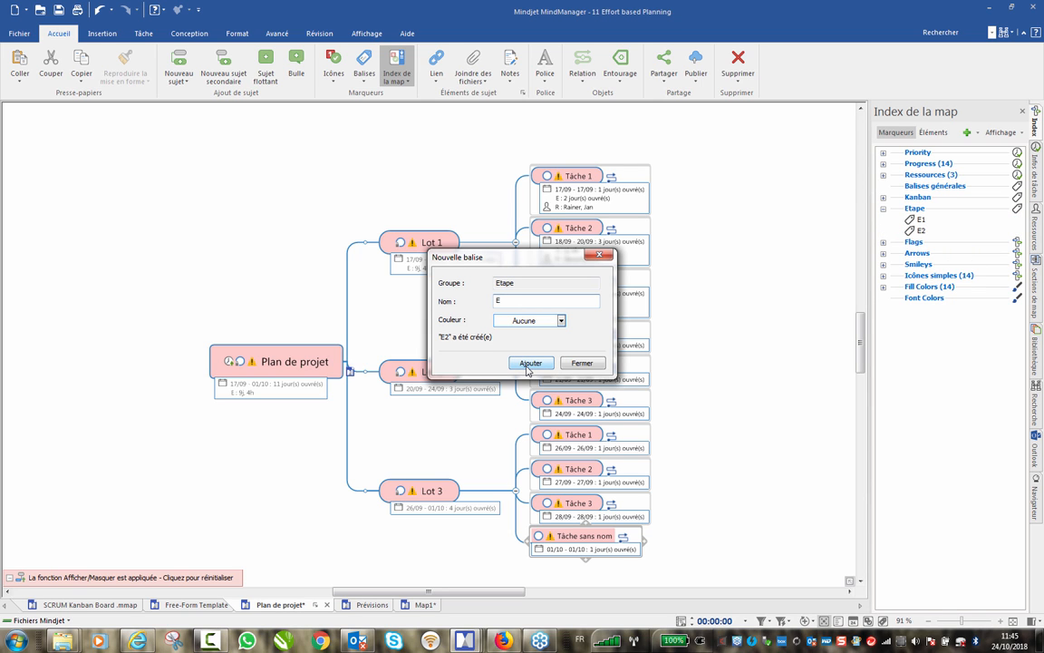
{"action": "type", "text": "E3"}
{"action": "left_click", "coordinate": [530, 366]}
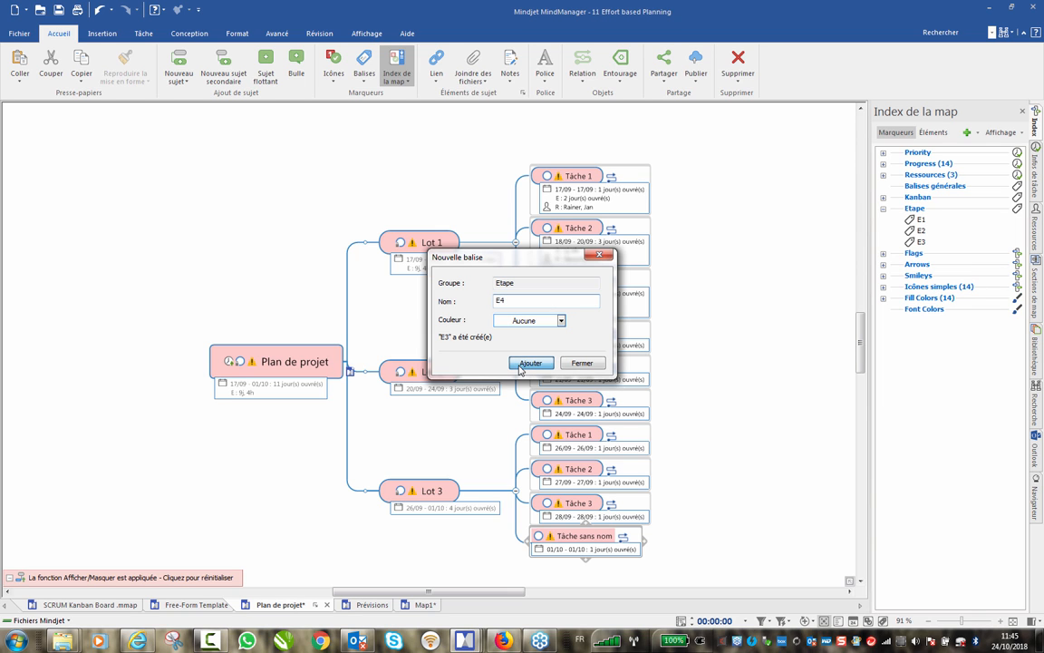
{"action": "left_click", "coordinate": [533, 365]}
{"action": "left_click", "coordinate": [583, 364]}
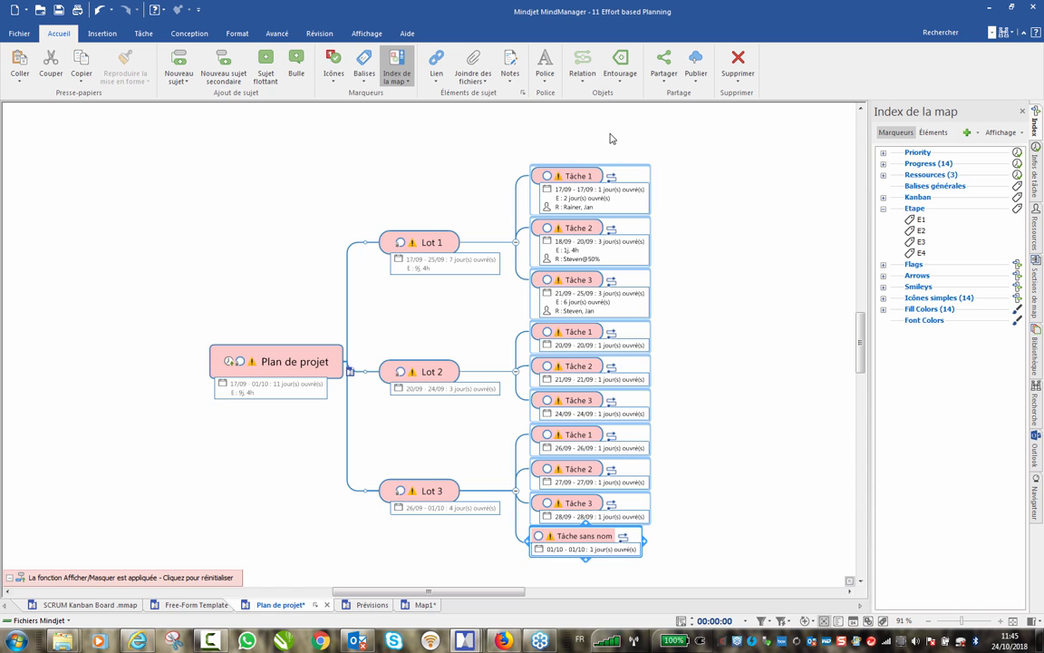
- Tag Tâche 1 and Tâche 3 of Lot 1, Tâche 2 of Lot 2, and Tâche 1 and Tâche 3 of Lot 3 as E1
{"action": "left_click", "coordinate": [800, 233]}
{"action": "left_click_drag", "start_coordinate": [710, 150], "coordinate": [574, 302]}
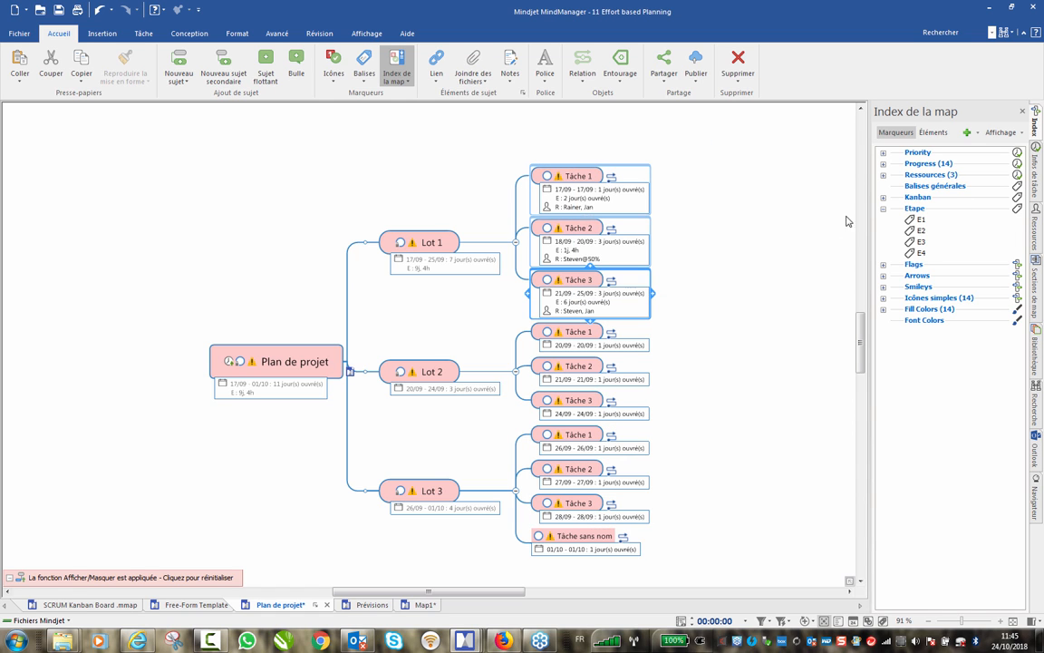
{"action": "left_click", "coordinate": [594, 179]}
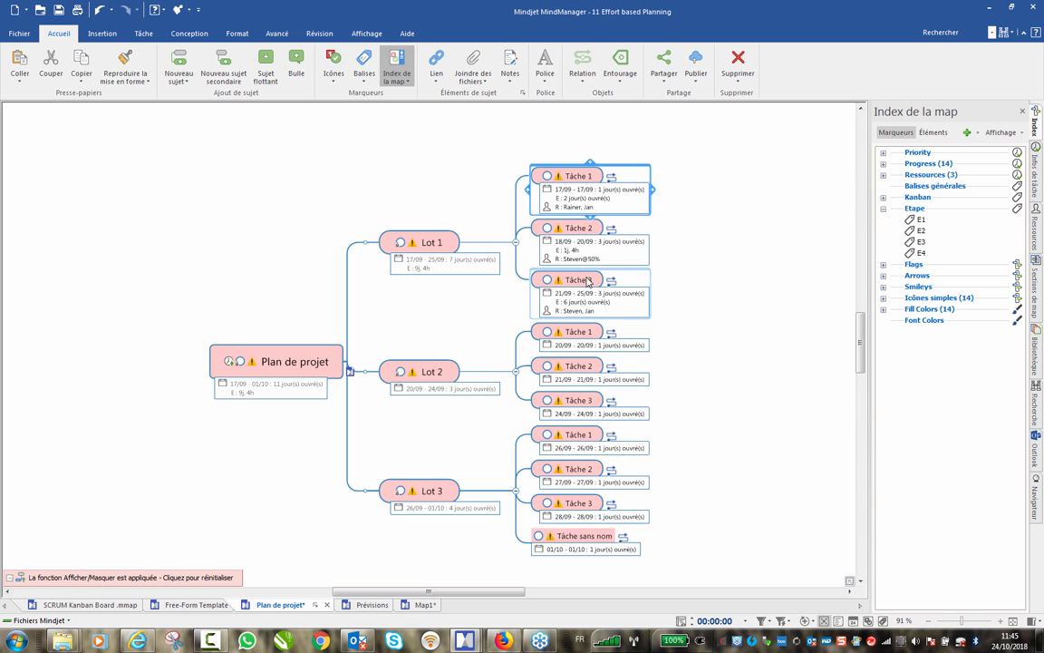
{"action": "left_click", "coordinate": [531, 273], "text": "ctrl"}
{"action": "left_click", "coordinate": [582, 368], "text": "ctrl"}
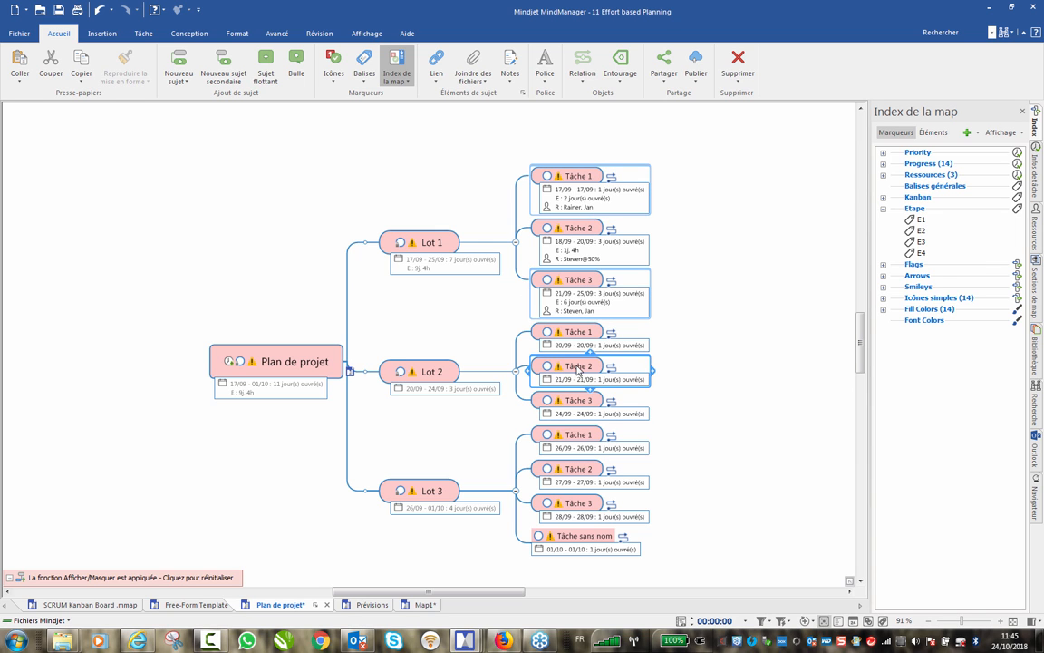
{"action": "left_click", "coordinate": [582, 442], "text": "ctrl"}
{"action": "left_click", "coordinate": [574, 504], "text": "ctrl"}
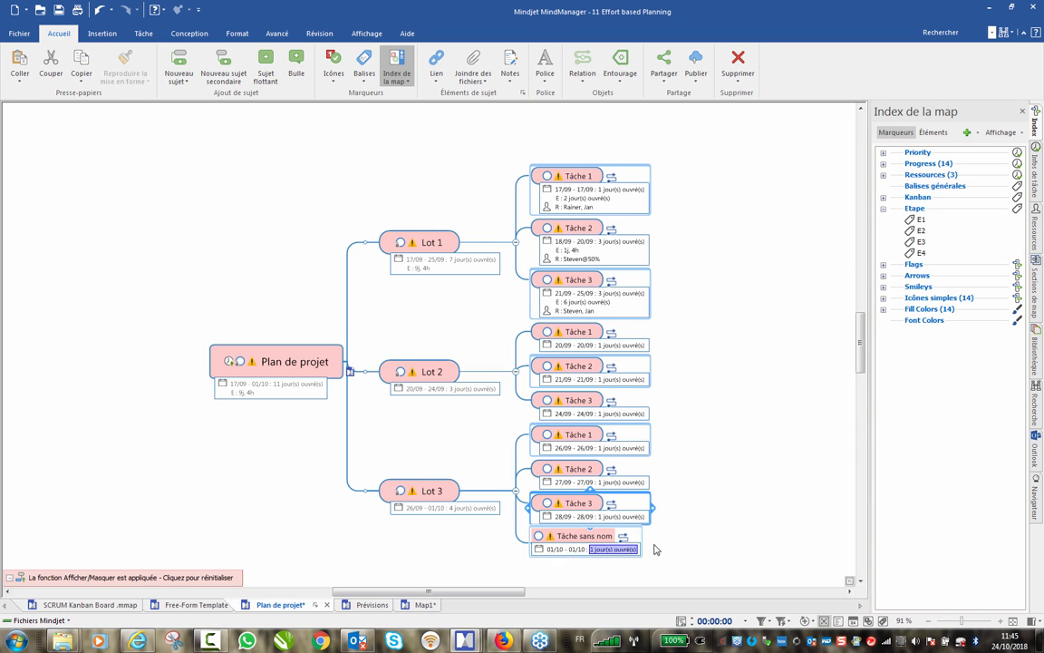
{"action": "left_click", "coordinate": [920, 220]}
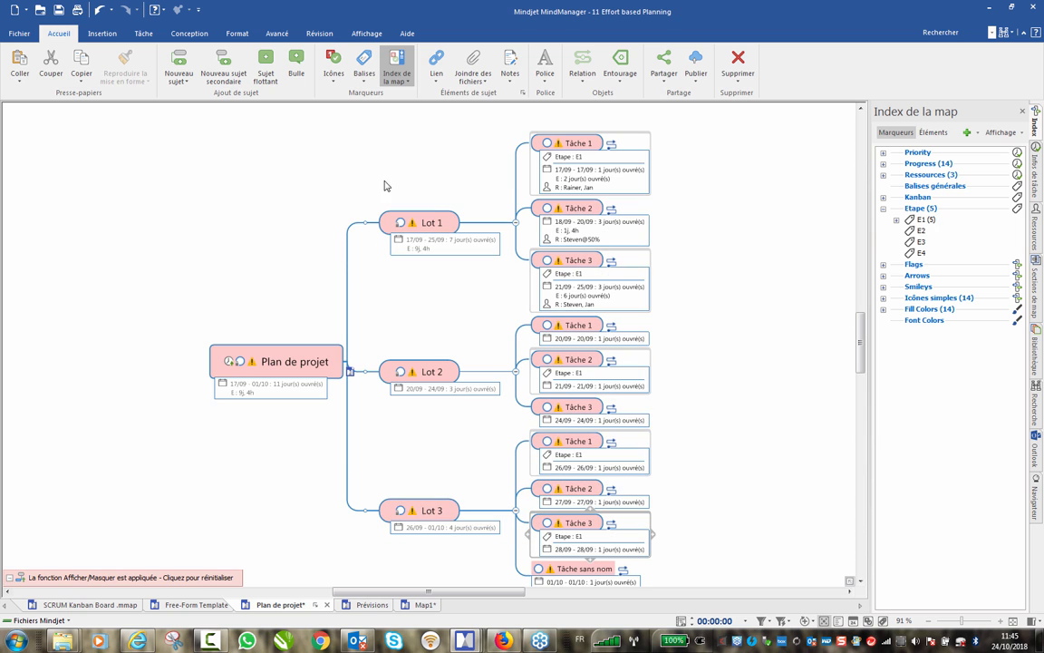
- Tag Tâche sans nom and Lot 1's Tâche 2 as E2, and Tâche 1 and Tâche 3 of Lot 2 as E3
{"action": "left_click", "coordinate": [723, 259]}
{"action": "scroll", "coordinate": [723, 259], "scroll_direction": "down", "scroll_amount": 1}
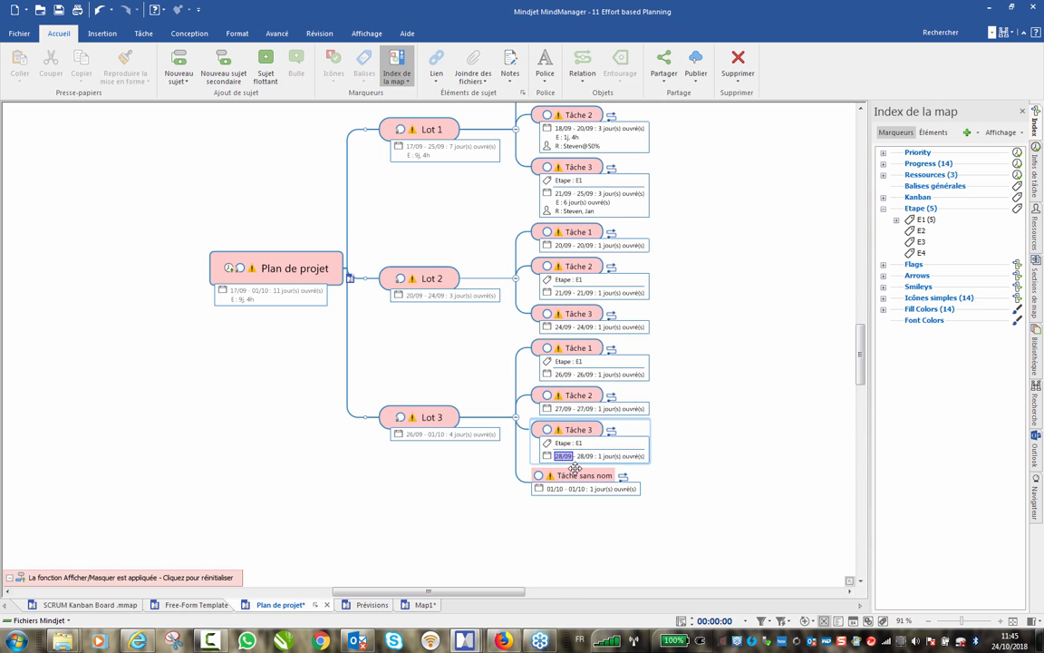
{"action": "left_click", "coordinate": [566, 477]}
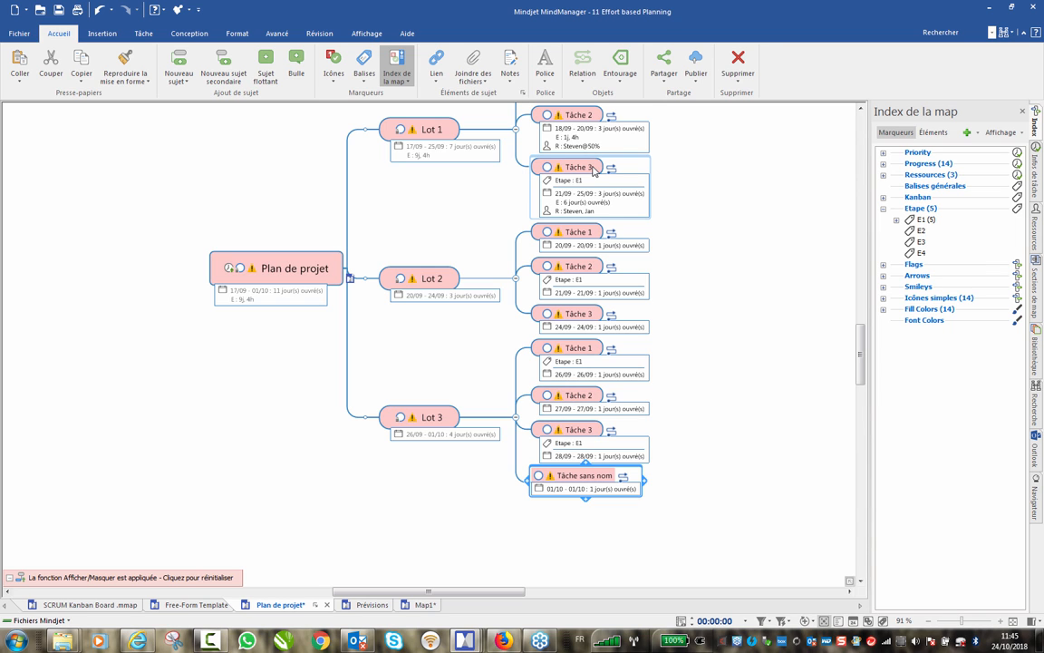
{"action": "left_click", "coordinate": [542, 112]}
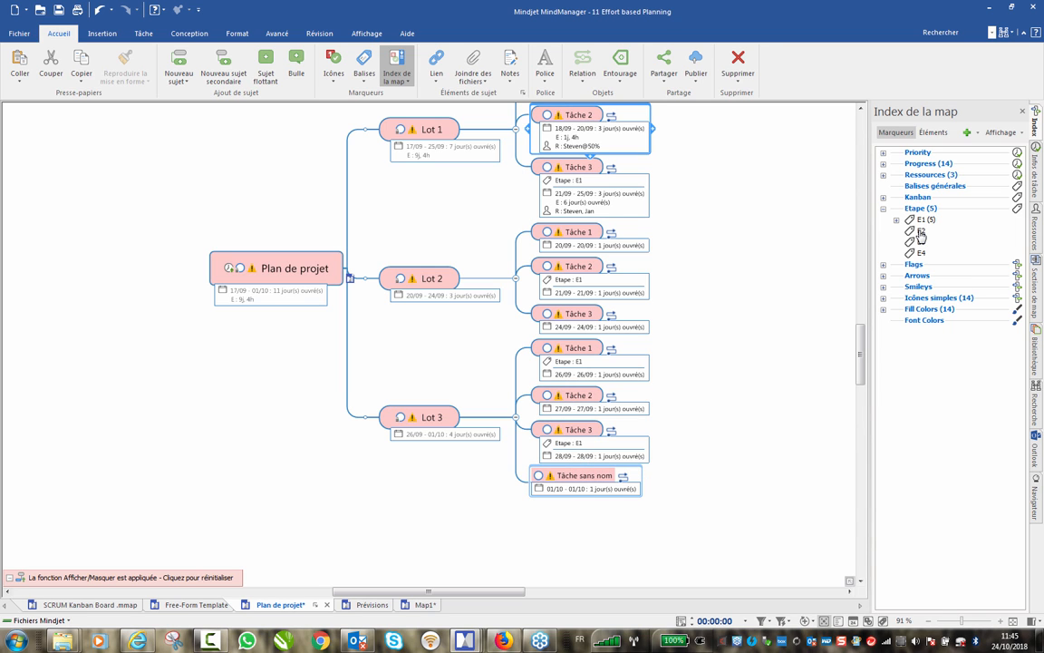
{"action": "left_click", "coordinate": [921, 231]}
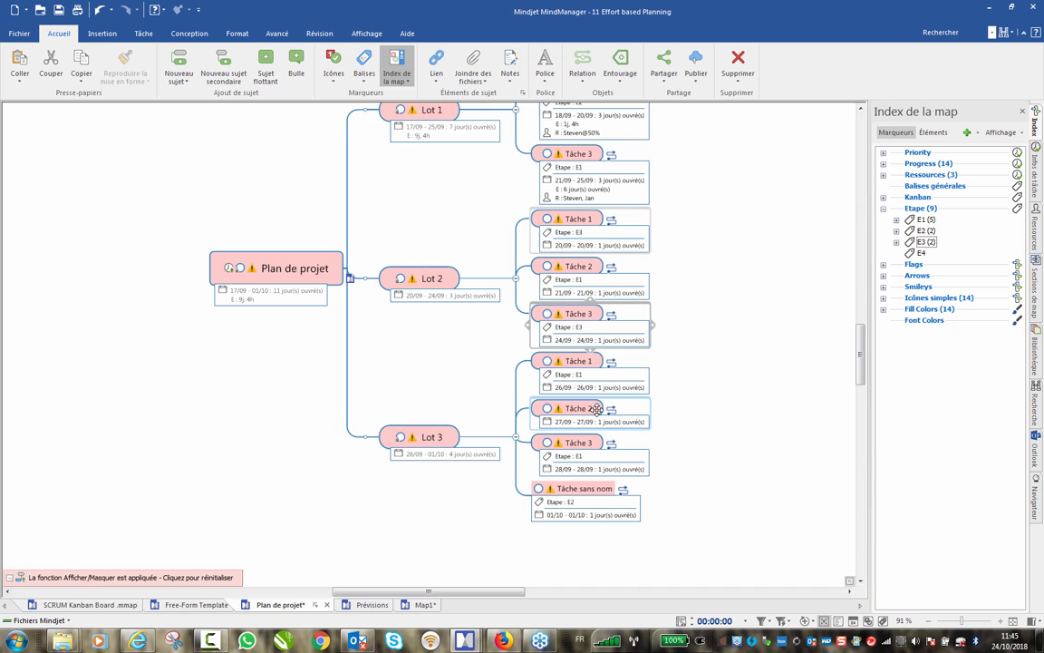
{"action": "left_click", "coordinate": [746, 280]}
{"action": "scroll", "coordinate": [745, 280], "scroll_direction": "down", "scroll_amount": 3}
{"action": "scroll", "coordinate": [745, 280], "scroll_direction": "up", "scroll_amount": 3}
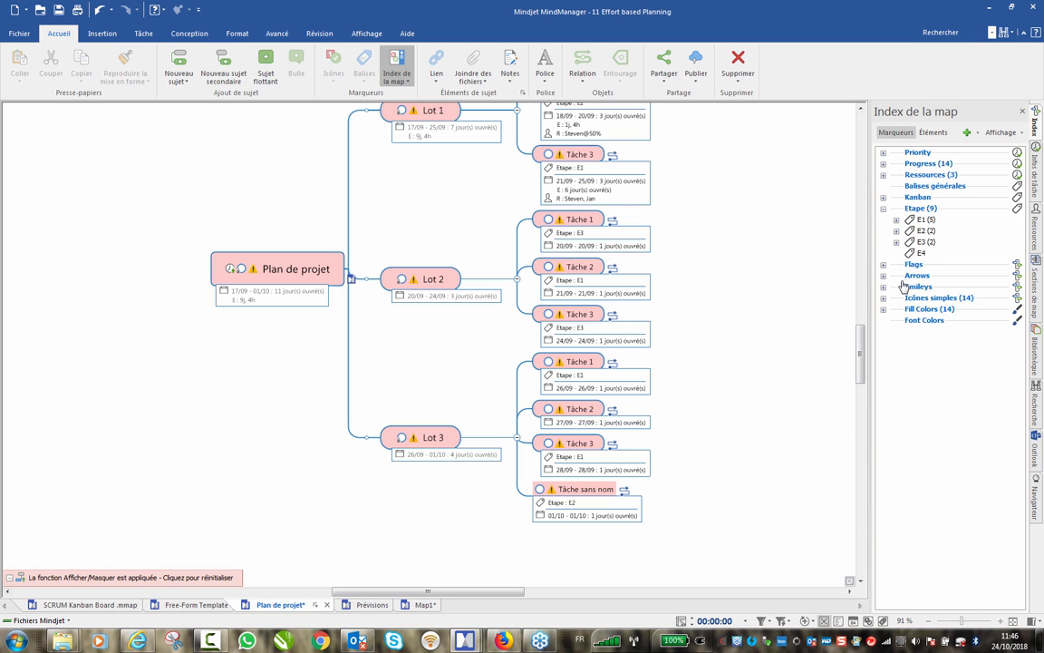
- Display the project plan in tag view with its columns based on the Etape tag group
{"action": "scroll", "coordinate": [702, 265], "scroll_direction": "up", "scroll_amount": 2}
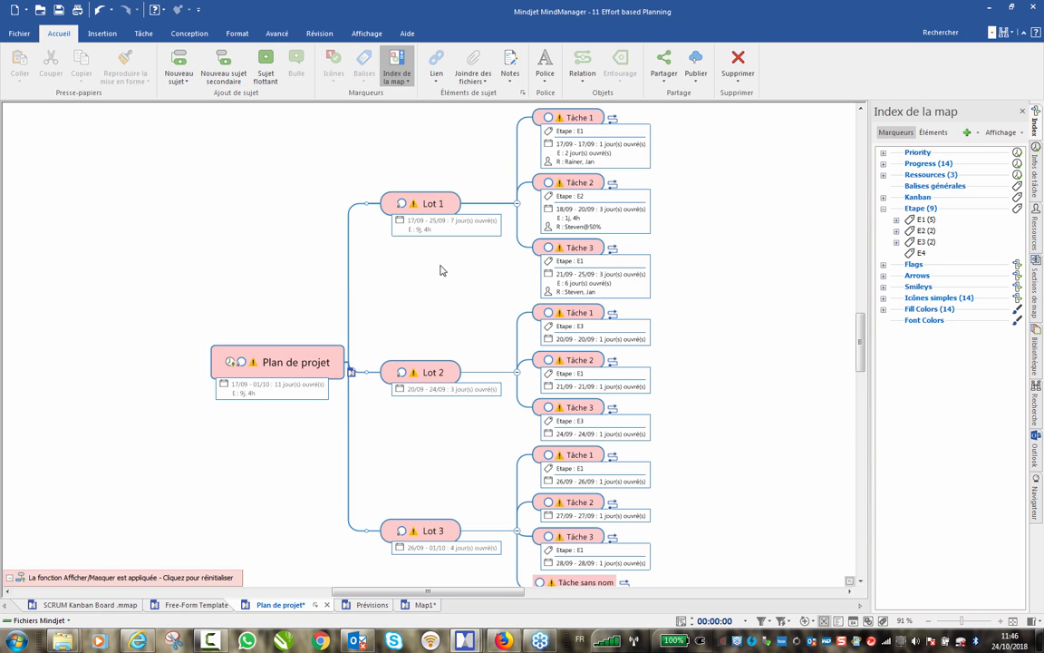
{"action": "left_click", "coordinate": [369, 36]}
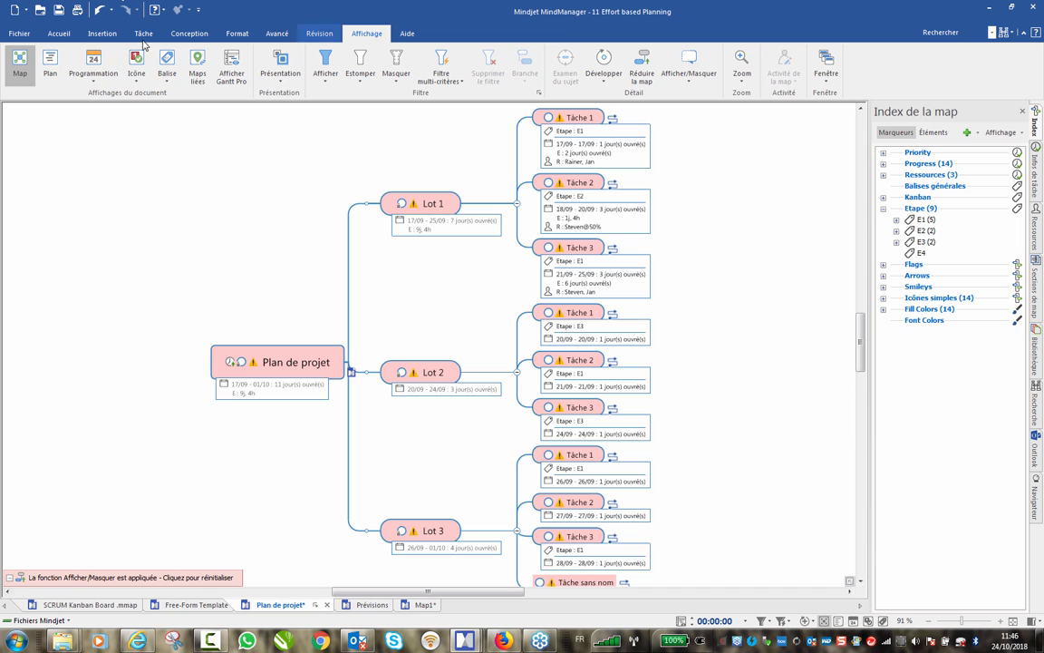
{"action": "left_click", "coordinate": [165, 81]}
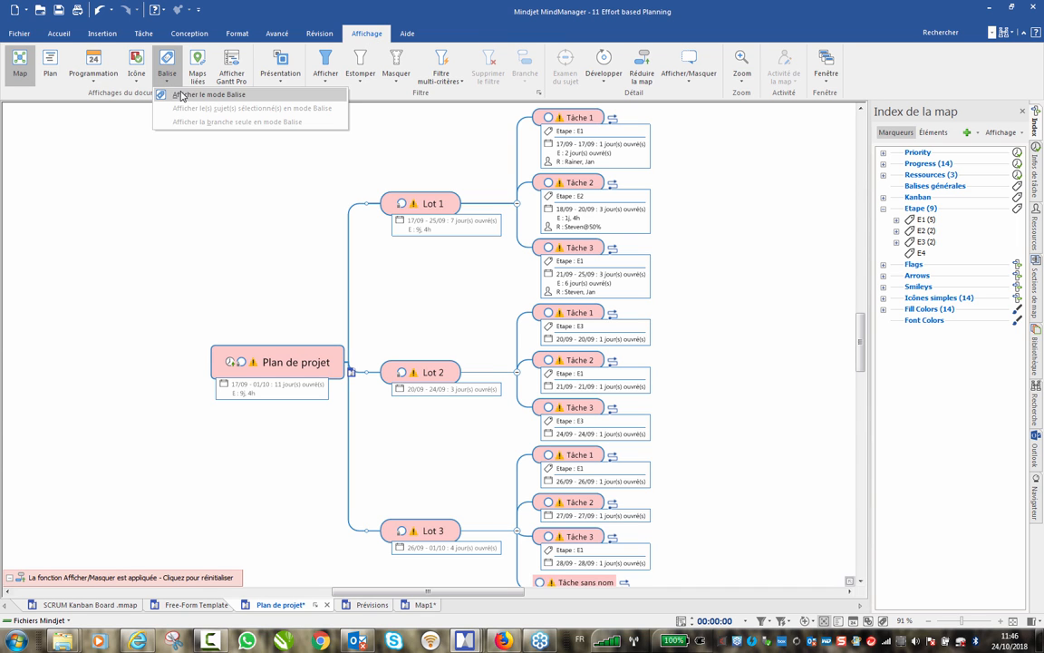
{"action": "left_click", "coordinate": [174, 94]}
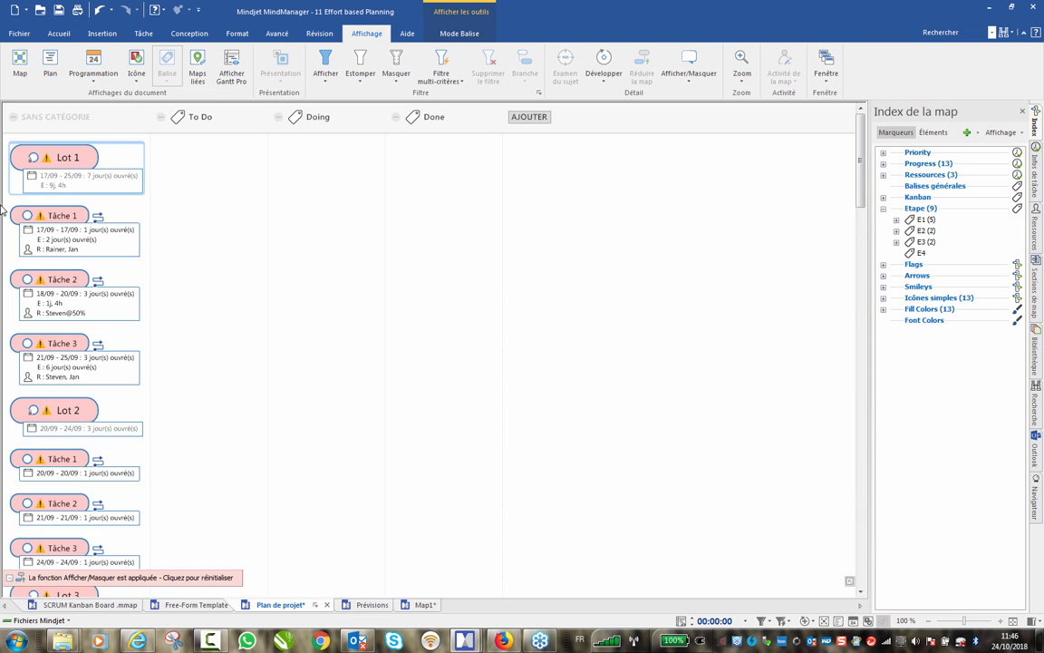
{"action": "left_click", "coordinate": [458, 34]}
{"action": "left_click", "coordinate": [76, 76]}
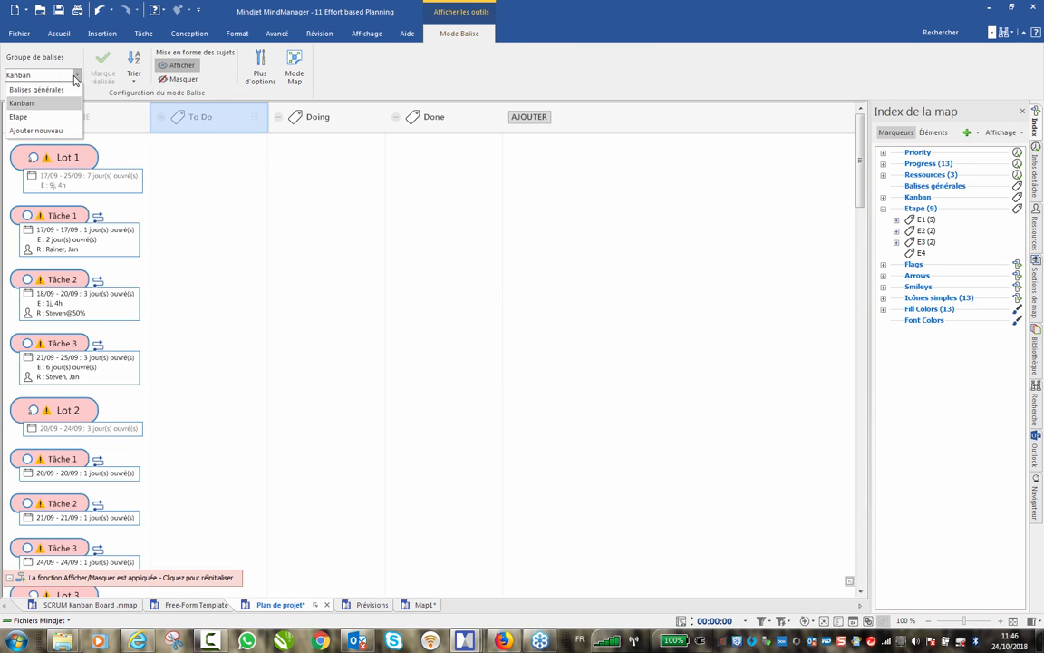
{"action": "left_click", "coordinate": [40, 116]}
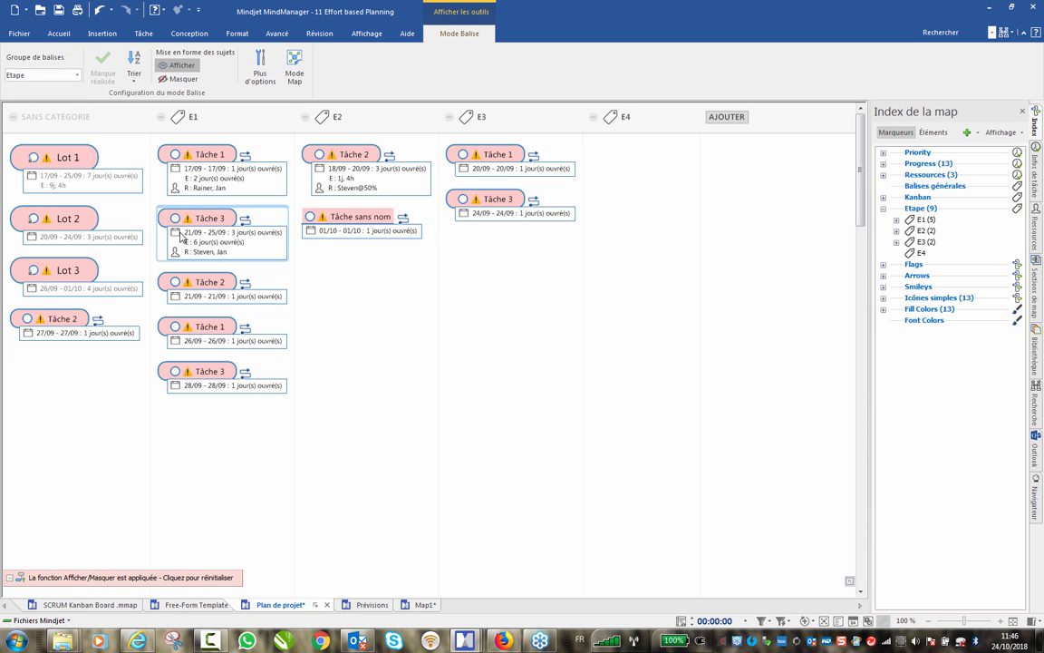
- Move the uncategorised Tâche 2 into the E4 column and return to the map view
{"action": "left_click", "coordinate": [61, 322]}
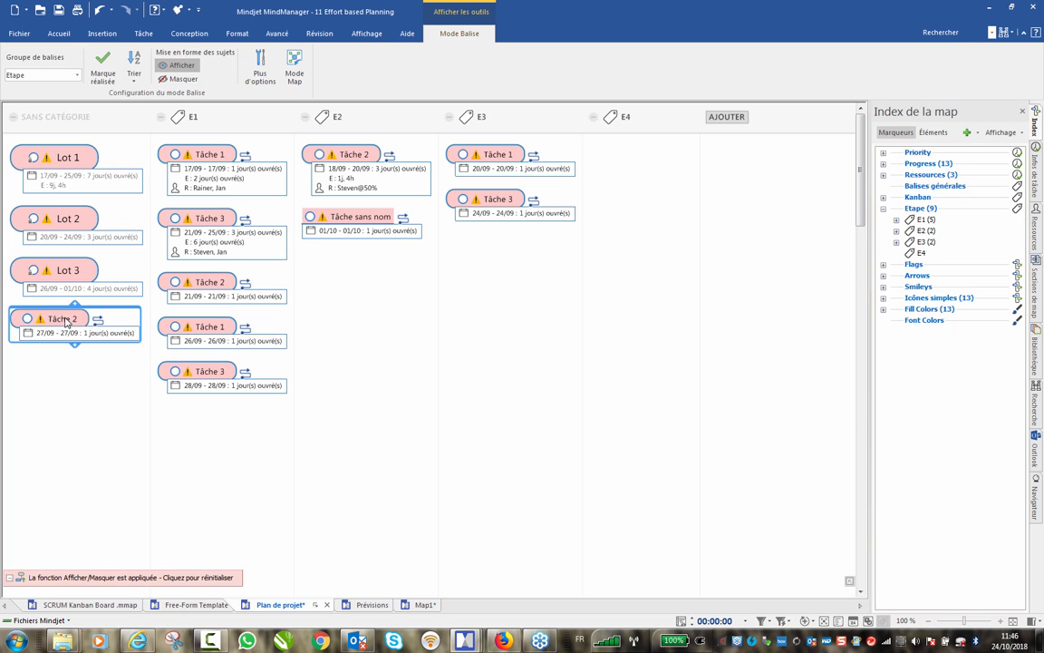
{"action": "left_click_drag", "start_coordinate": [66, 322], "coordinate": [653, 181]}
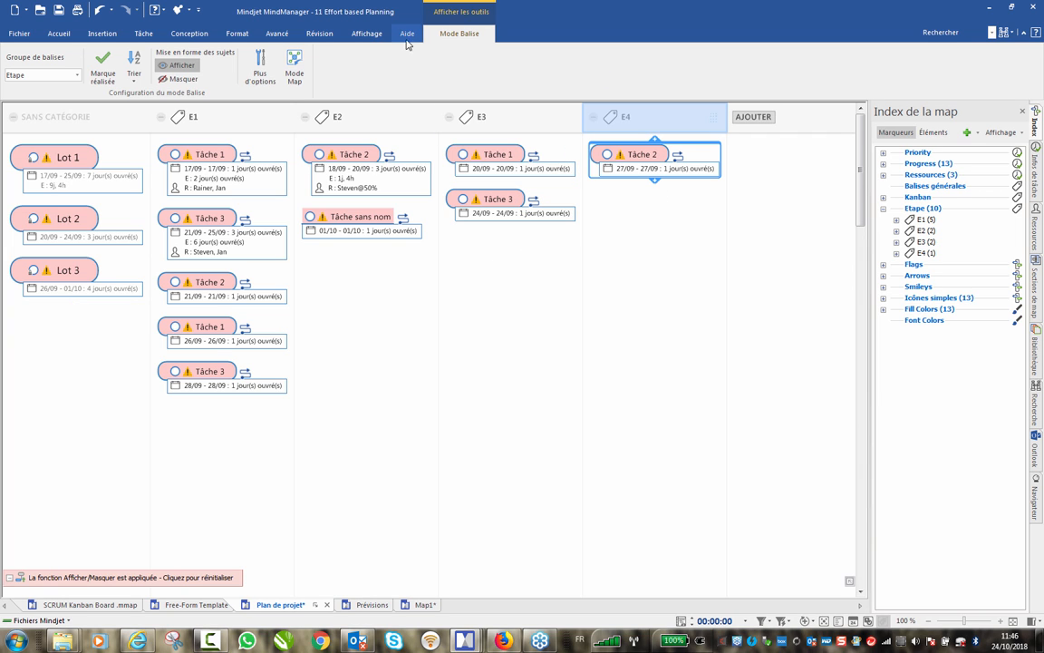
{"action": "left_click", "coordinate": [294, 67]}
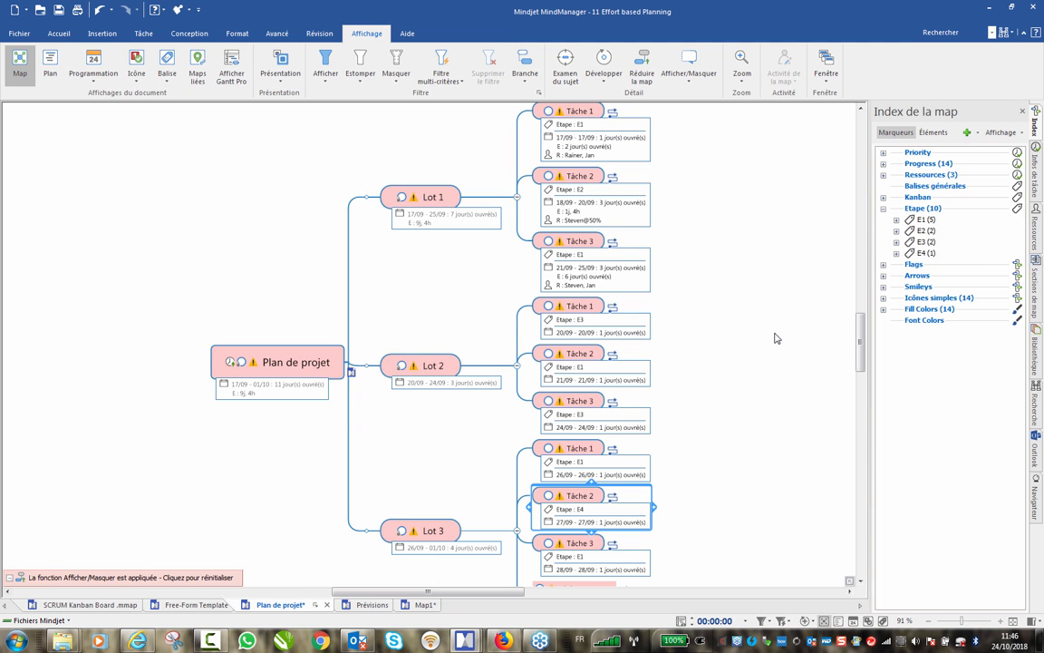
- Check the Etape tag on Lot 3's Tâche 2, and show the Kanban group's tags in the map index
{"action": "scroll", "coordinate": [762, 291], "scroll_direction": "down", "scroll_amount": 2}
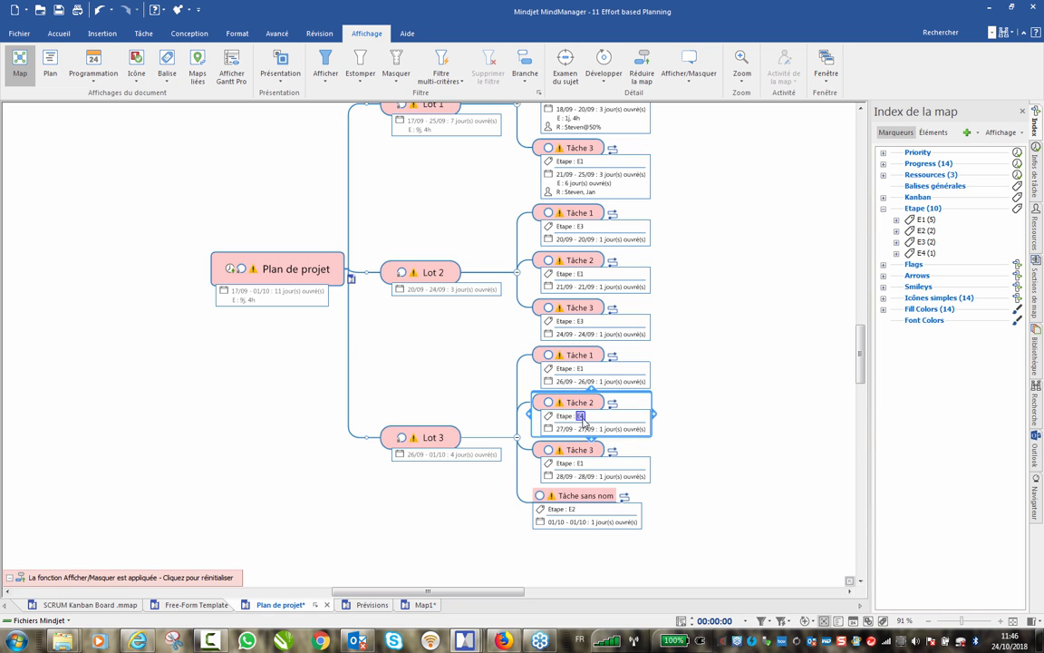
{"action": "left_click", "coordinate": [684, 358]}
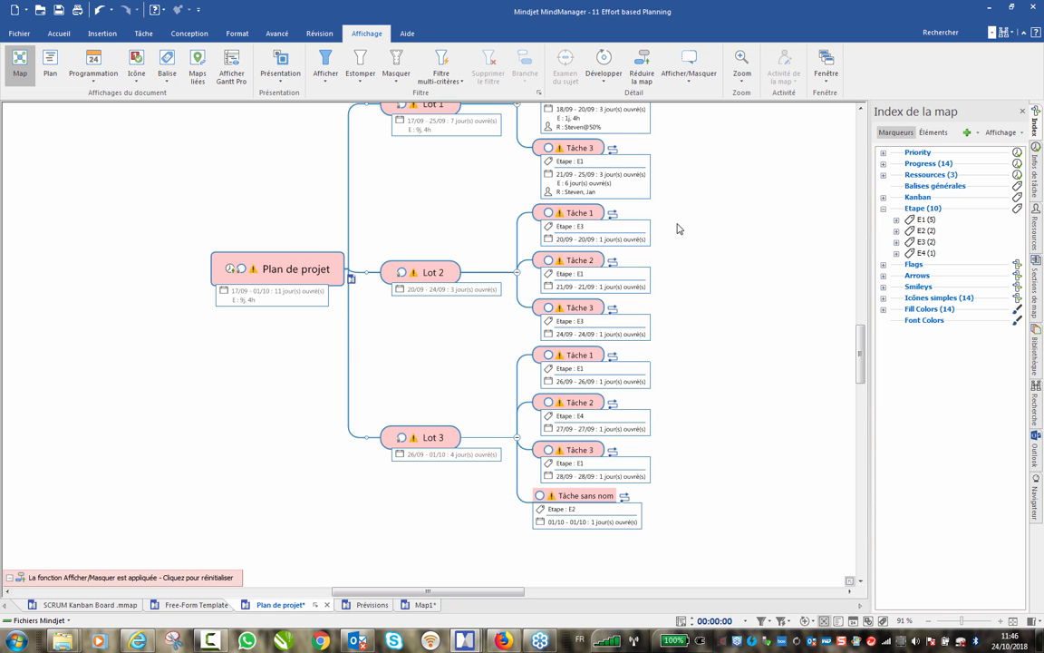
{"action": "scroll", "coordinate": [689, 221], "scroll_direction": "up", "scroll_amount": 2}
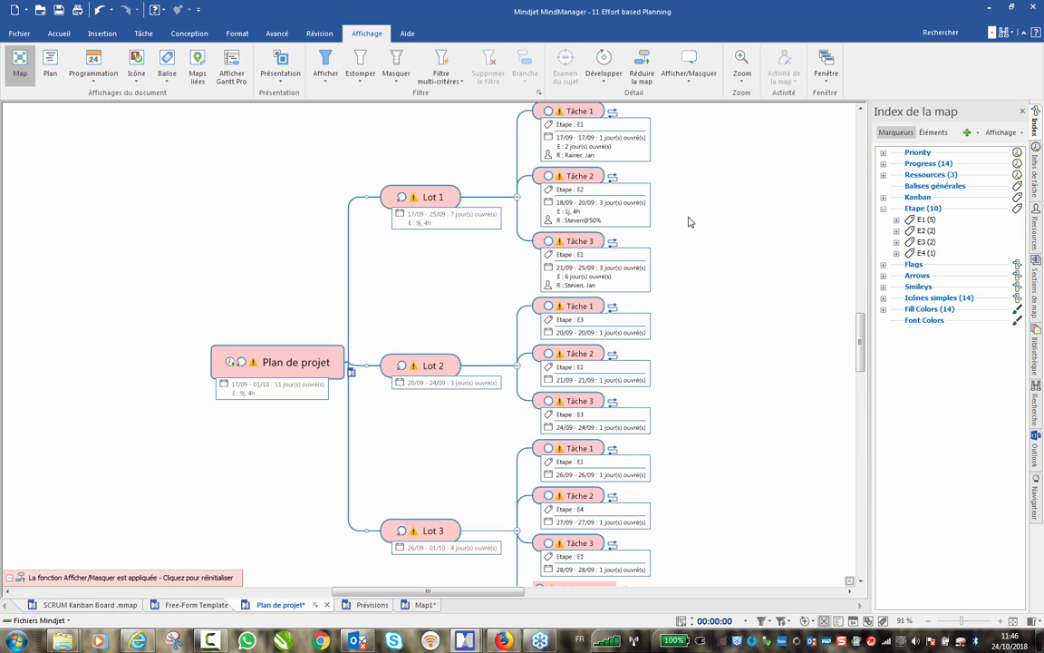
{"action": "left_click", "coordinate": [883, 208]}
{"action": "left_click", "coordinate": [883, 196]}
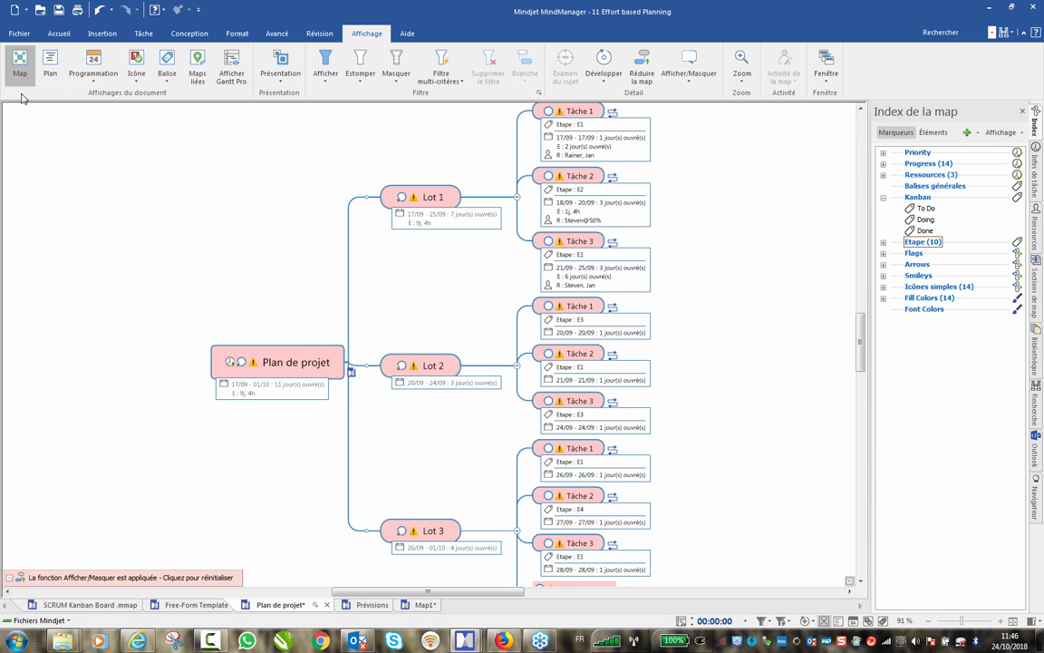
- Create a new blank map and inspect the default tags of its Kanban group in the map index
{"action": "left_click", "coordinate": [16, 34]}
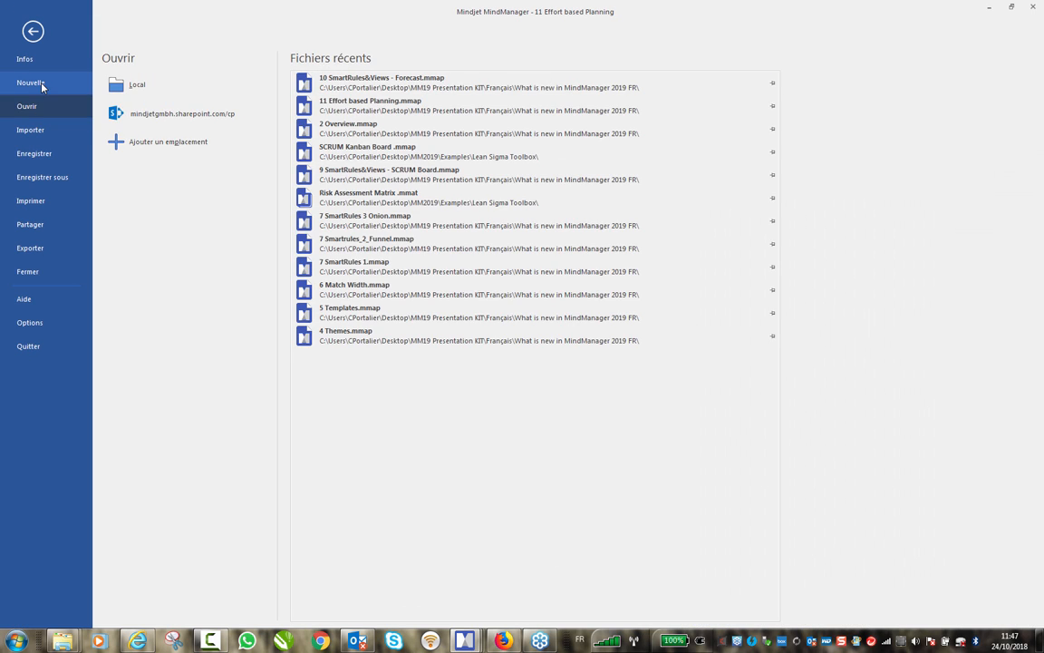
{"action": "left_click", "coordinate": [36, 81]}
{"action": "left_click", "coordinate": [267, 138]}
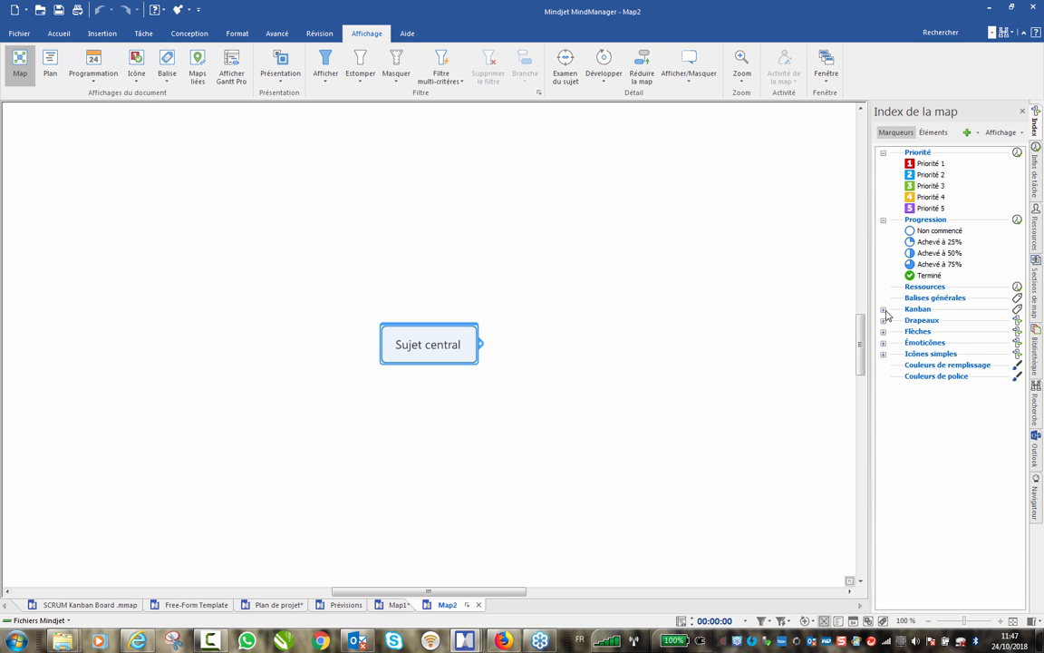
{"action": "left_click", "coordinate": [883, 309]}
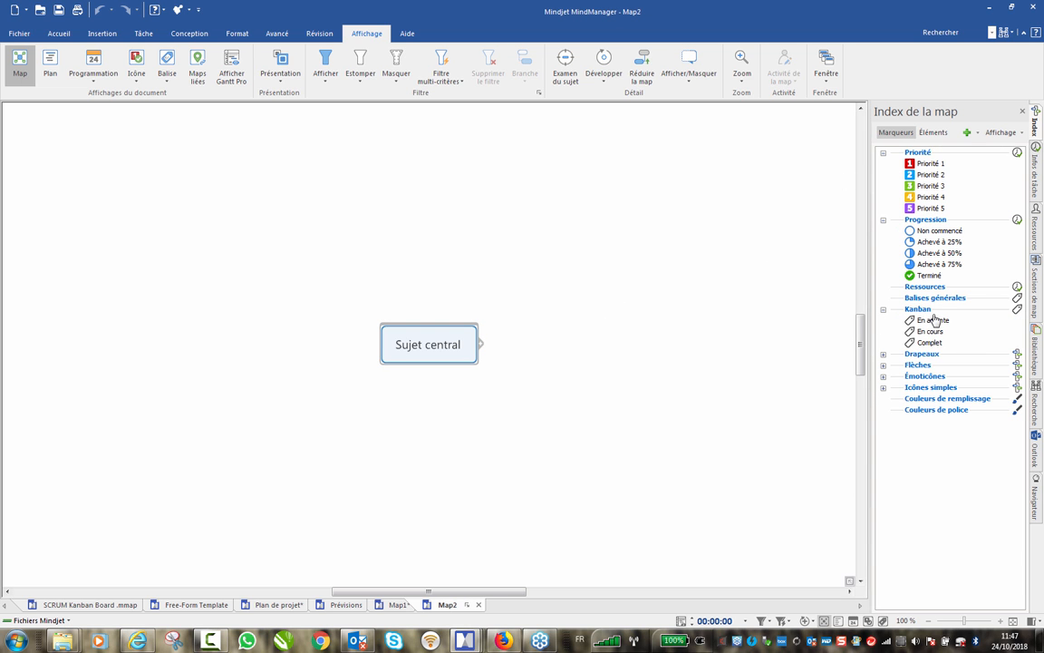
{"action": "left_click", "coordinate": [884, 310]}
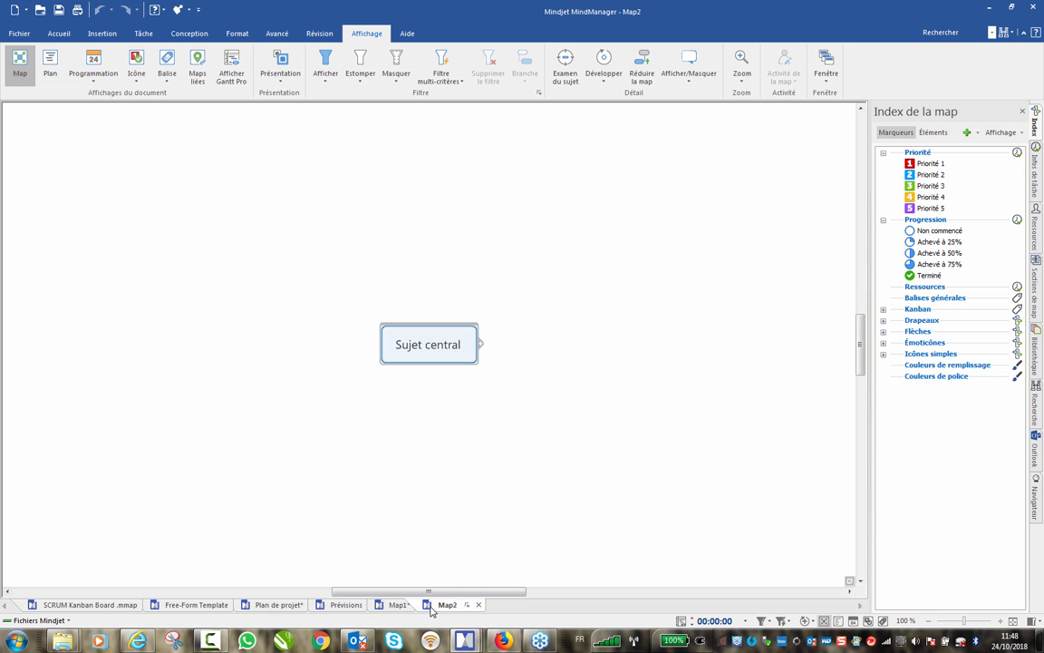
- Open the Blue Sheet map from the file explorer, close the map index and look over the map's sections
{"action": "mouse_move", "coordinate": [69, 642]}
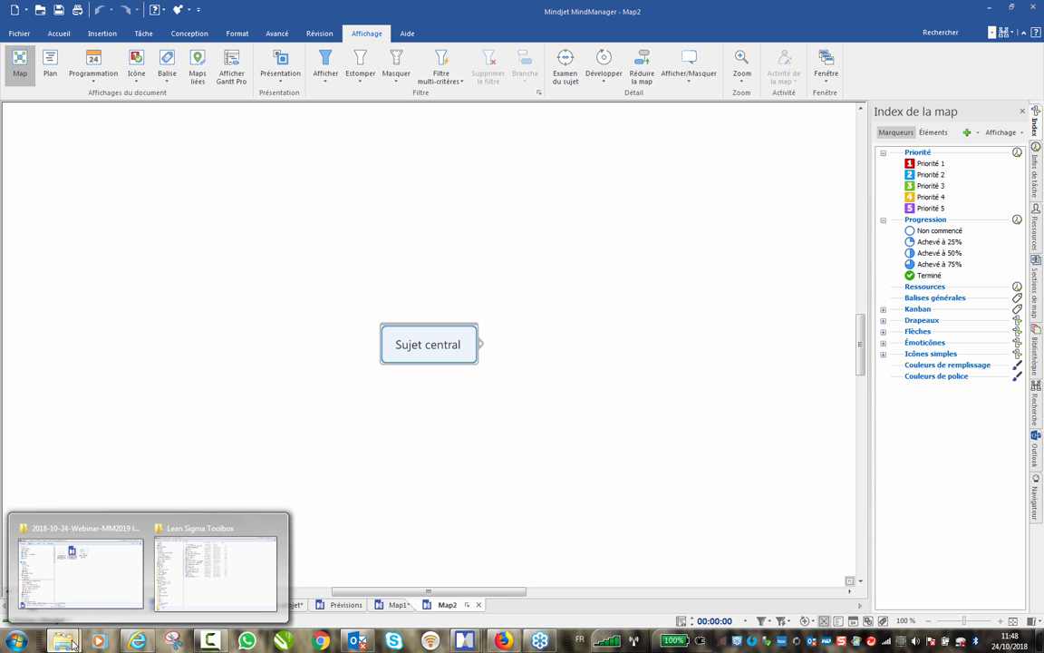
{"action": "mouse_move", "coordinate": [212, 584]}
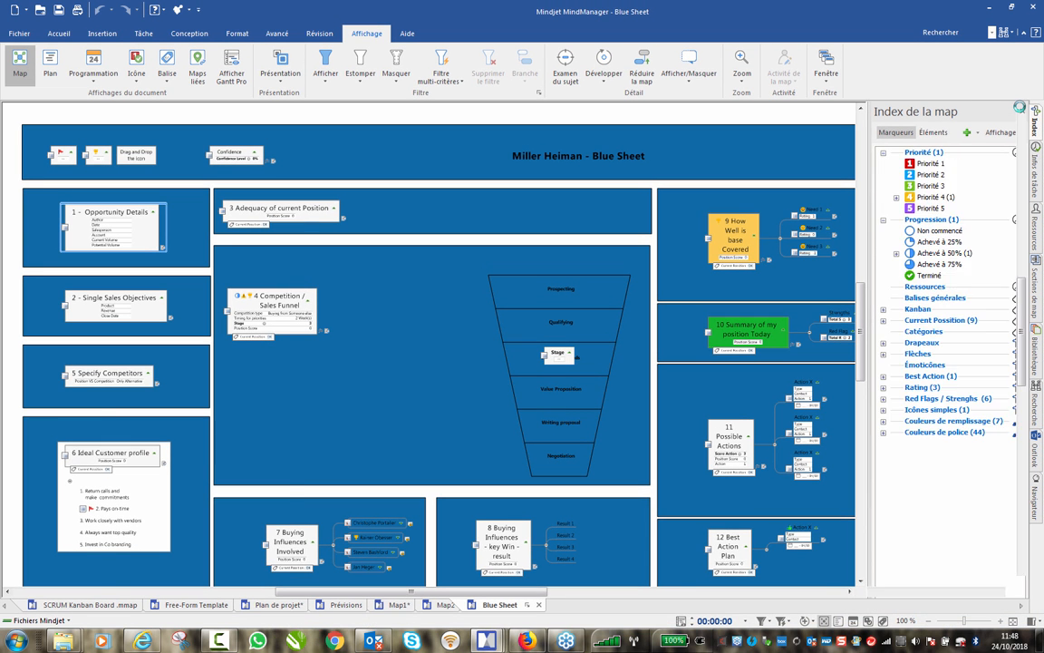
{"action": "left_click", "coordinate": [1020, 108]}
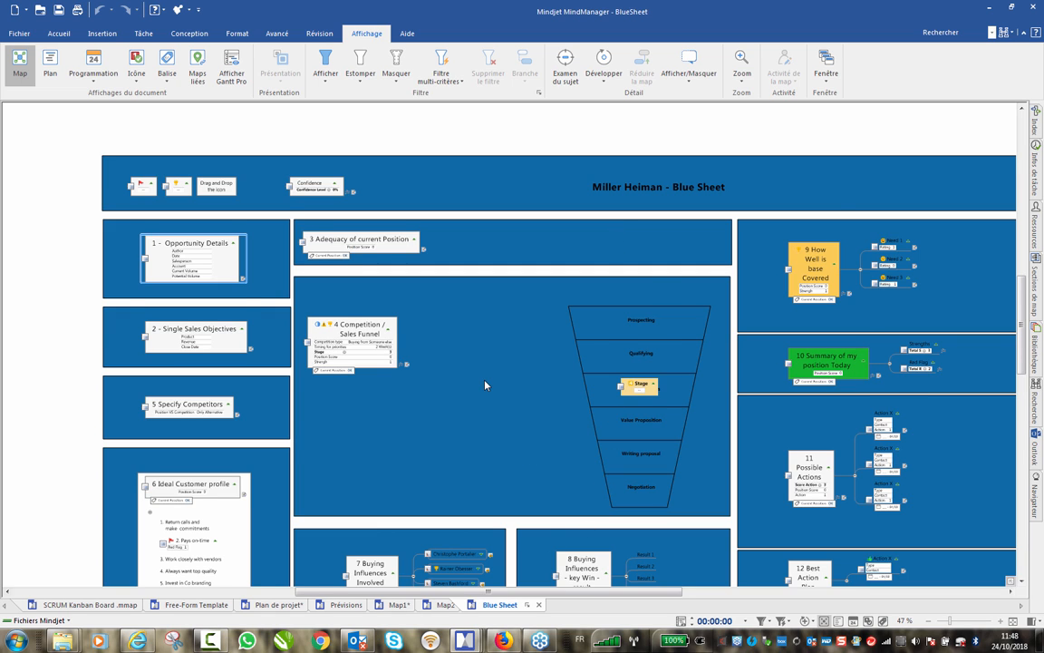
{"action": "scroll", "coordinate": [485, 385], "scroll_direction": "down", "scroll_amount": 2}
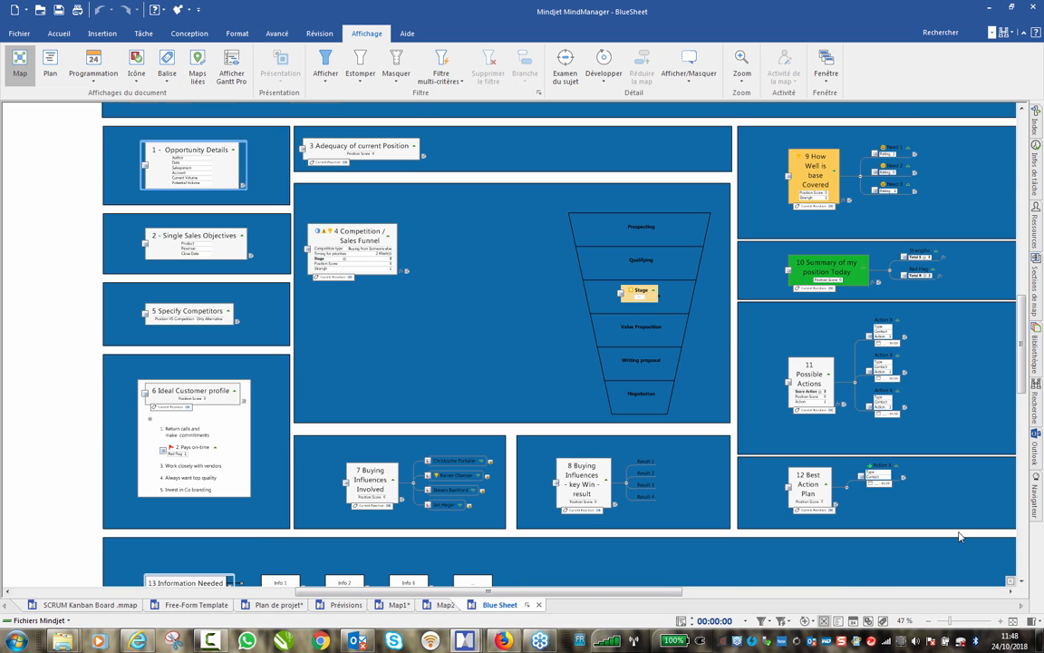
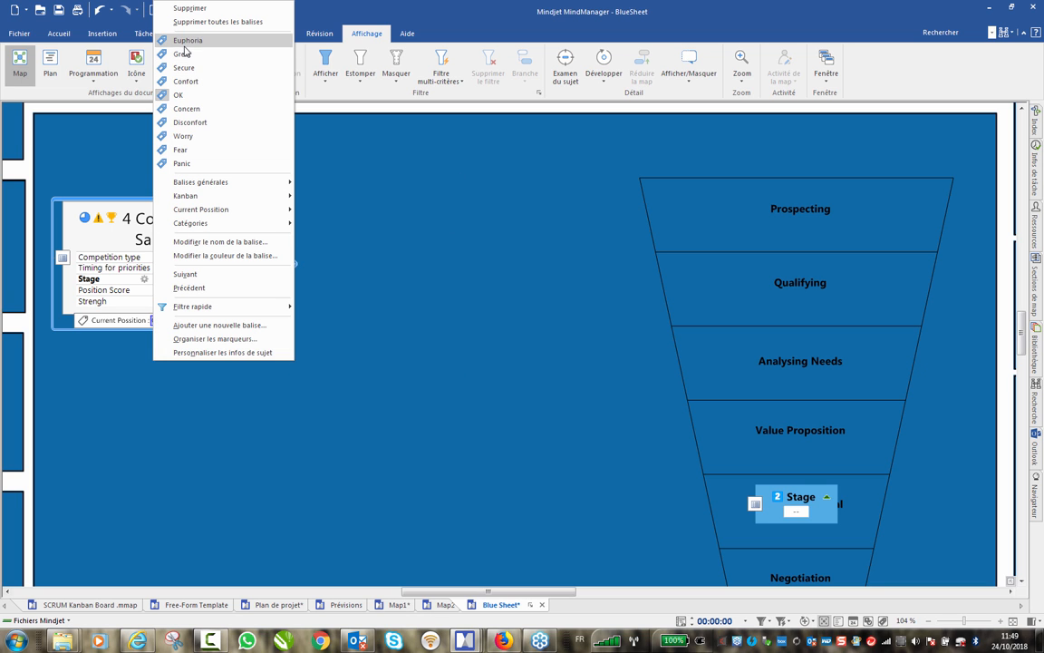
- Set the Current Possition tag of the 4 Competition / Sales Funnel topic to Great and check the Confidence Level
{"action": "left_click", "coordinate": [168, 53]}
{"action": "scroll", "coordinate": [381, 323], "scroll_direction": "up", "scroll_amount": 8}
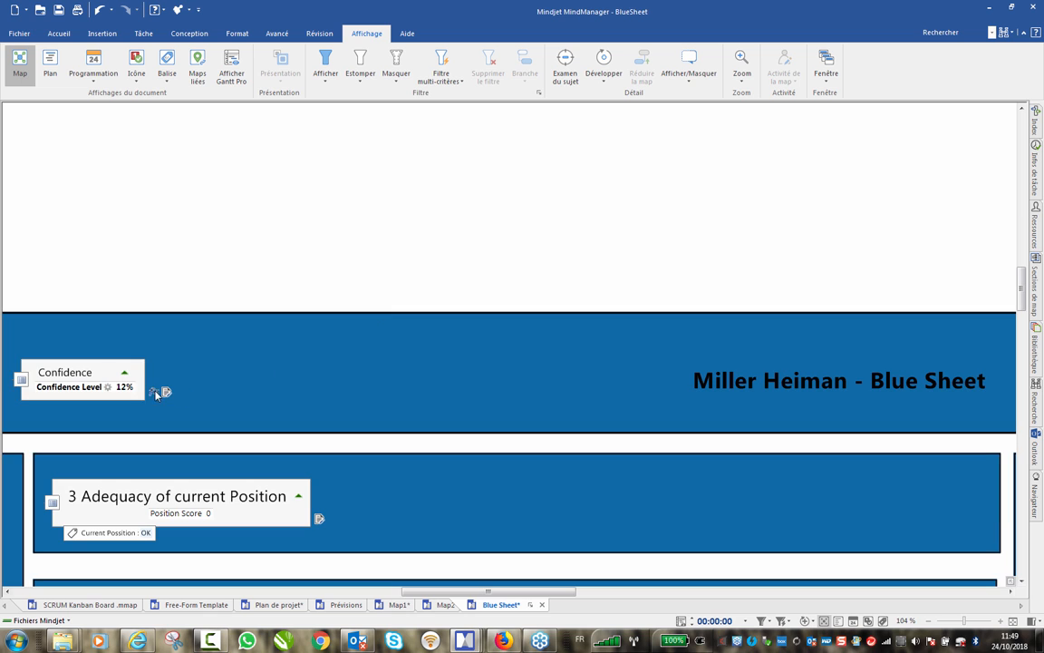
{"action": "left_click", "coordinate": [124, 387]}
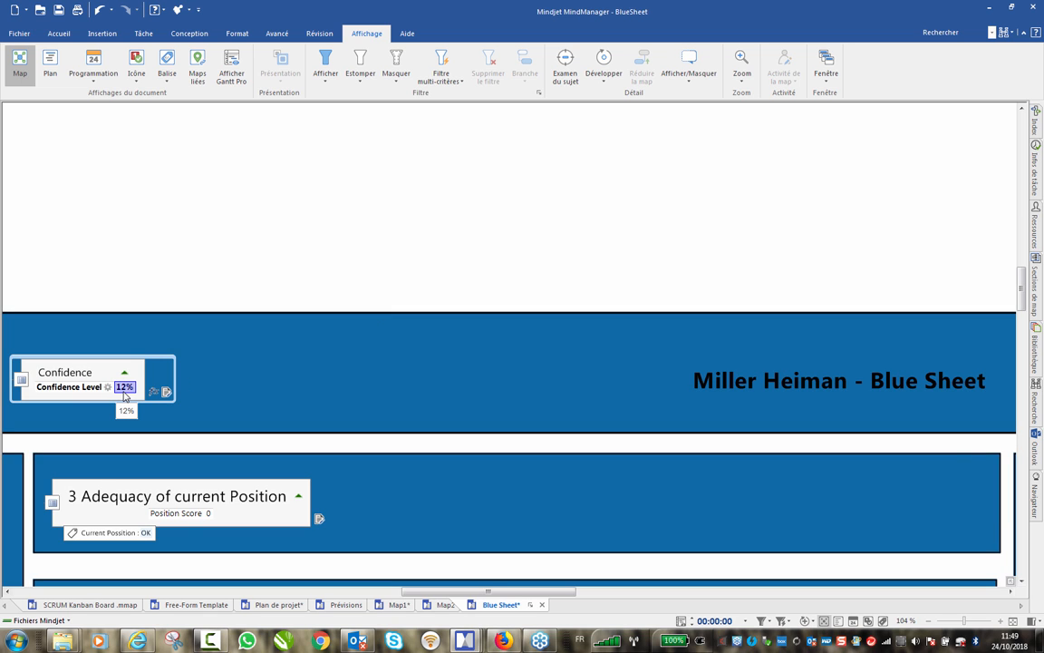
{"action": "left_click", "coordinate": [407, 338]}
{"action": "scroll", "coordinate": [410, 351], "scroll_direction": "down", "scroll_amount": 5}
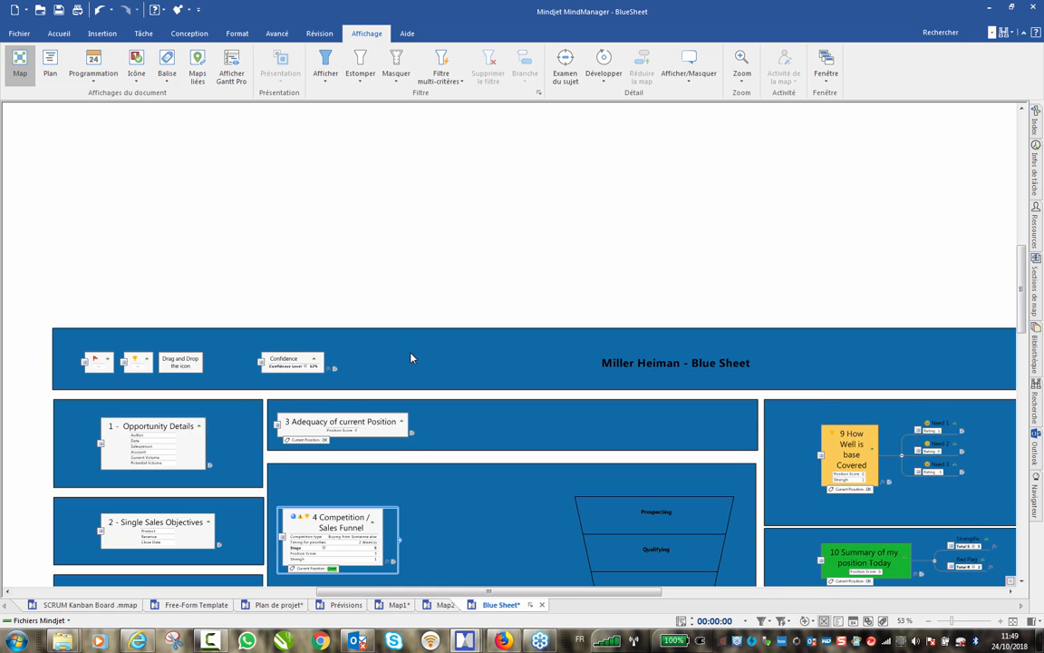
- Look over the Blue Sheet map's sections, from Opportunity Details down to Best Action Plan
{"action": "scroll", "coordinate": [555, 368], "scroll_direction": "down", "scroll_amount": 1}
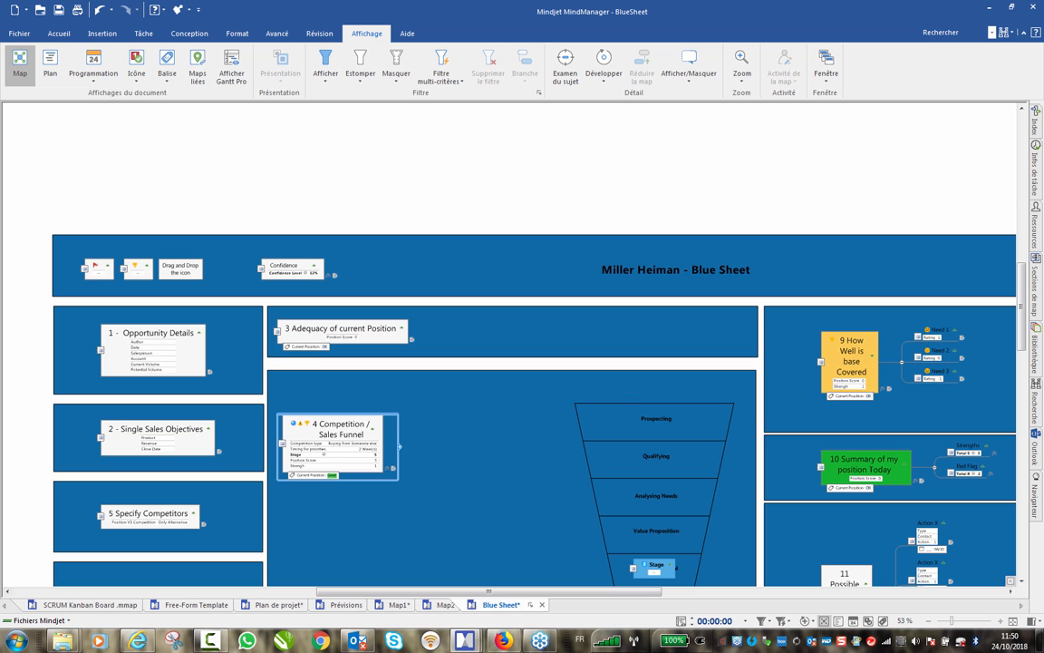
{"action": "left_click", "coordinate": [698, 165]}
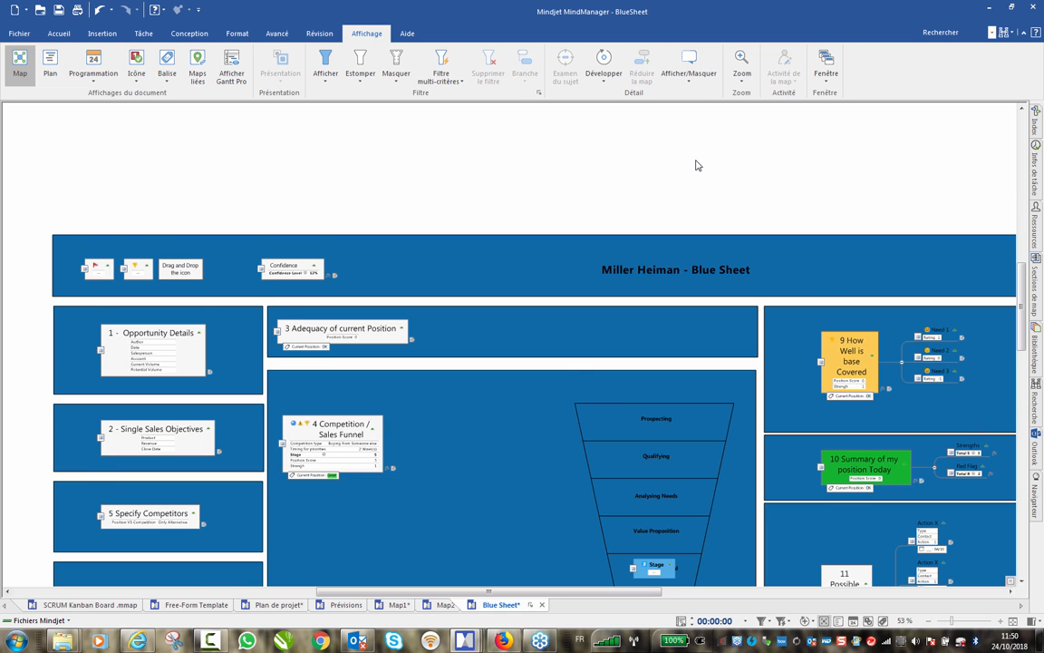
{"action": "scroll", "coordinate": [725, 163], "scroll_direction": "down", "scroll_amount": 3}
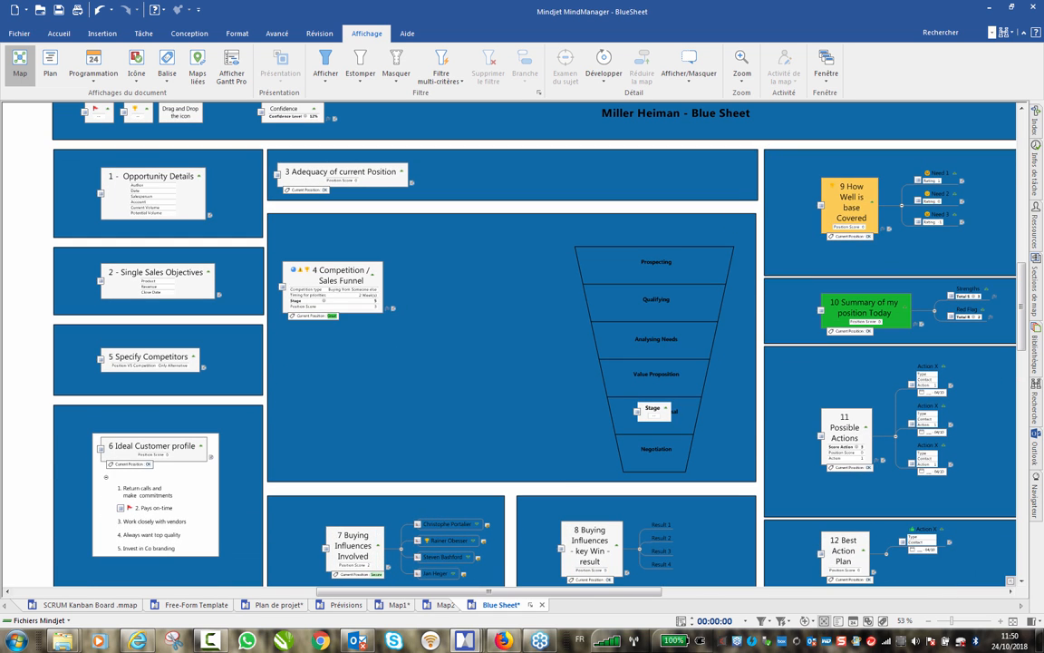
- In Map2, show the task information and set the central topic's duration to 1 jour(s) ouvré(s)
{"action": "left_click", "coordinate": [446, 605]}
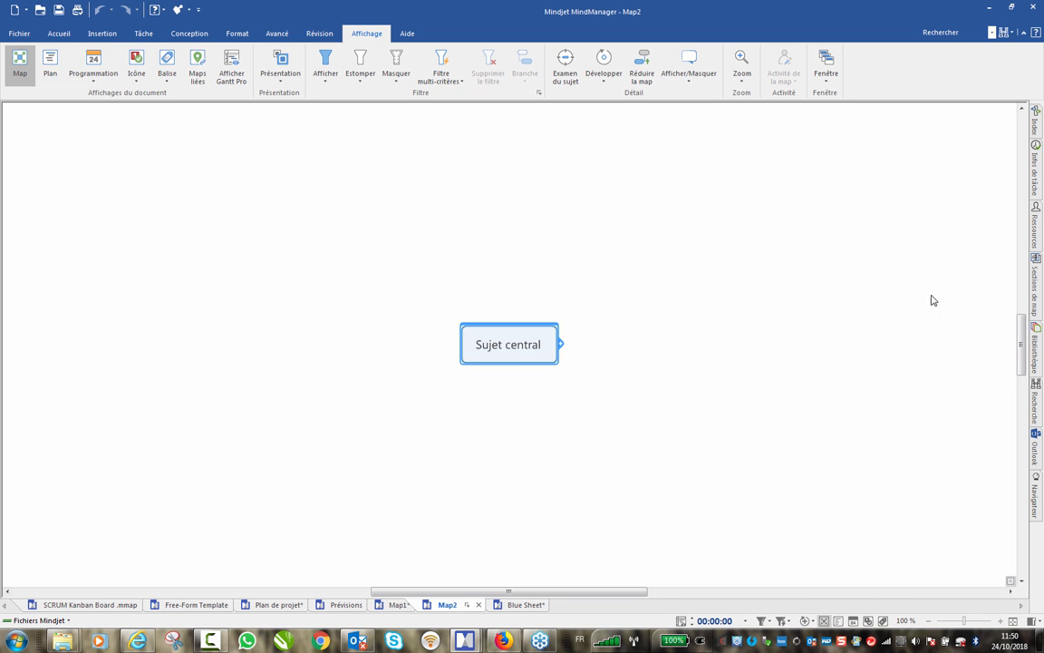
{"action": "left_click", "coordinate": [1035, 163]}
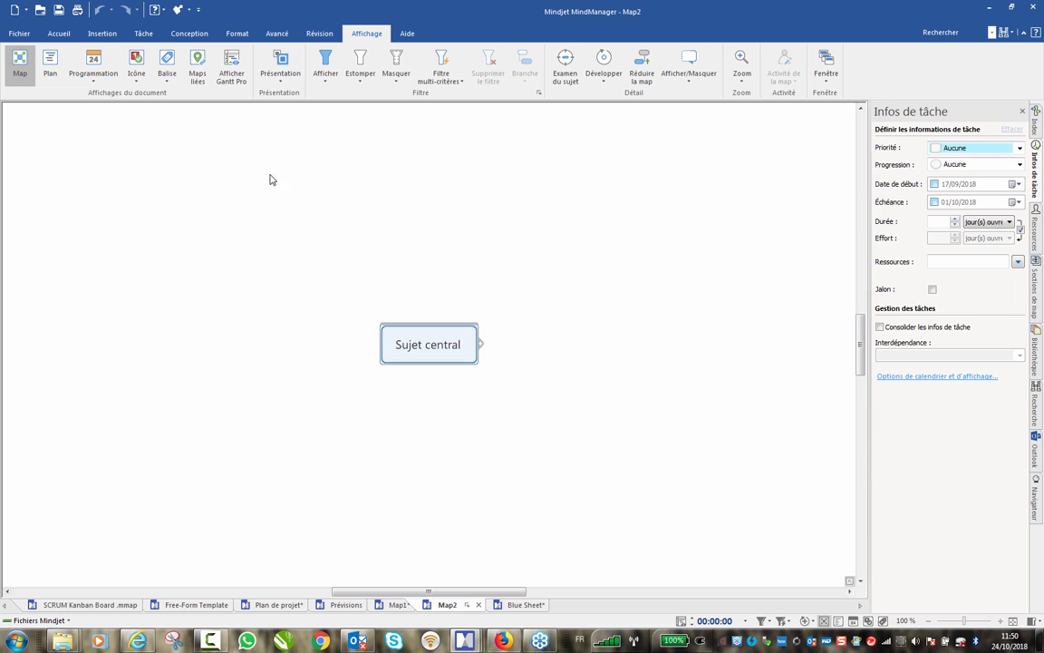
{"action": "left_click", "coordinate": [437, 349]}
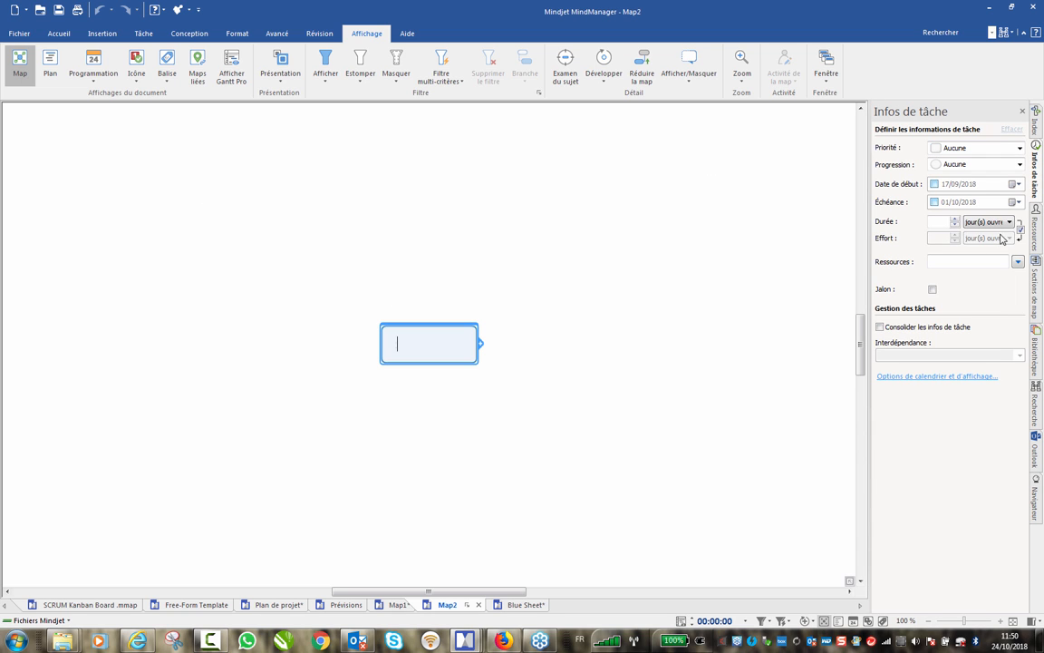
{"action": "left_click", "coordinate": [931, 222]}
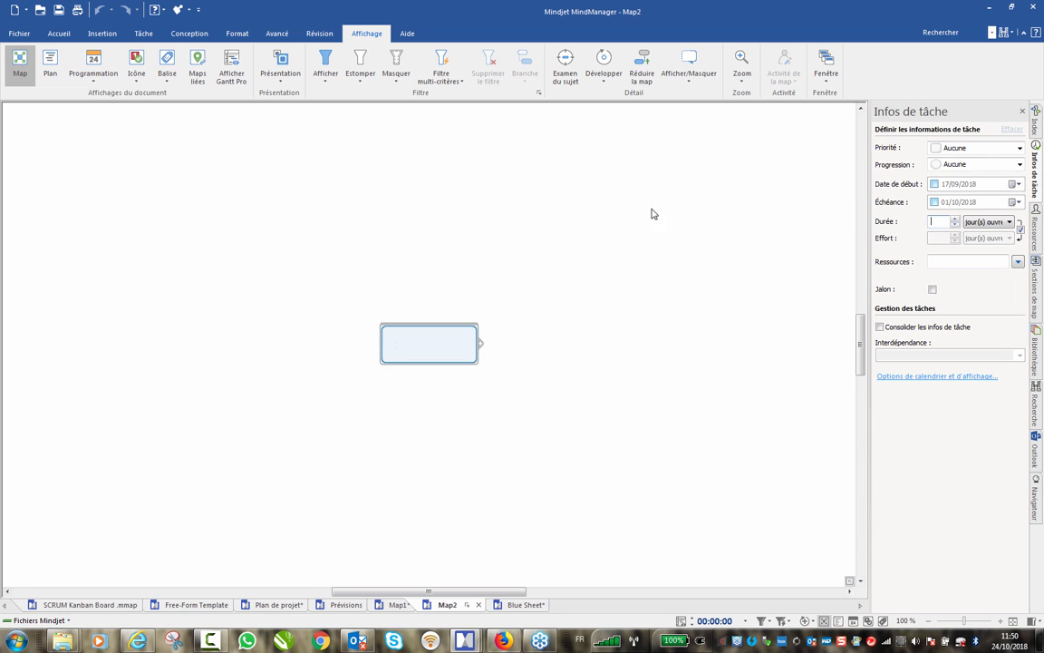
{"action": "type", "text": "1"}
{"action": "key", "text": "Return"}
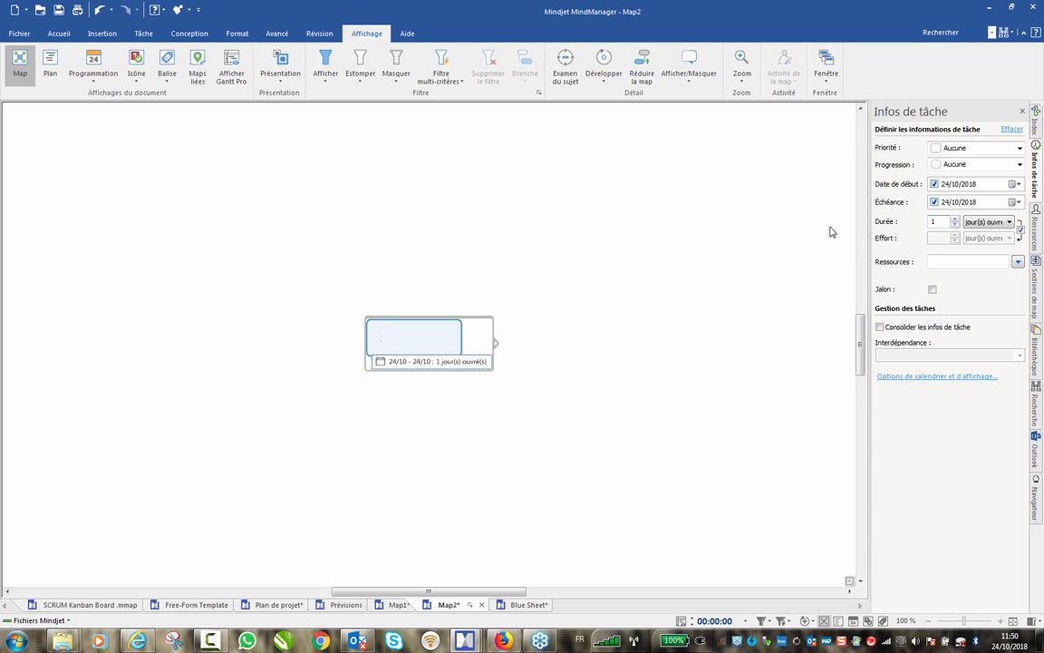
- Change the duration unit of Map2's central topic to semaine(s)
{"action": "left_click", "coordinate": [724, 324]}
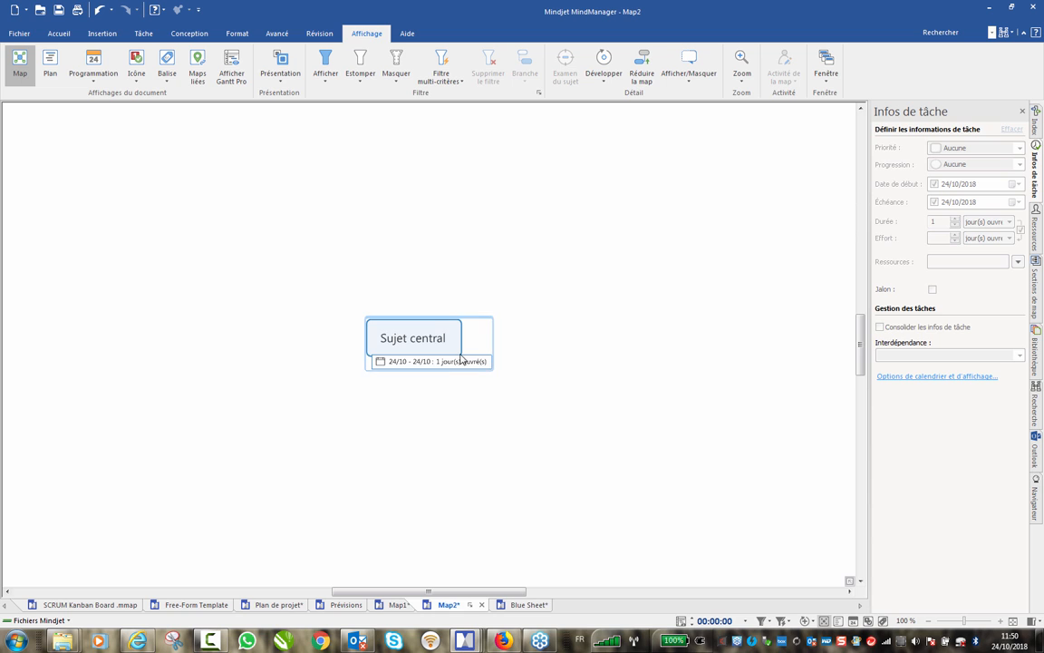
{"action": "left_click", "coordinate": [426, 327]}
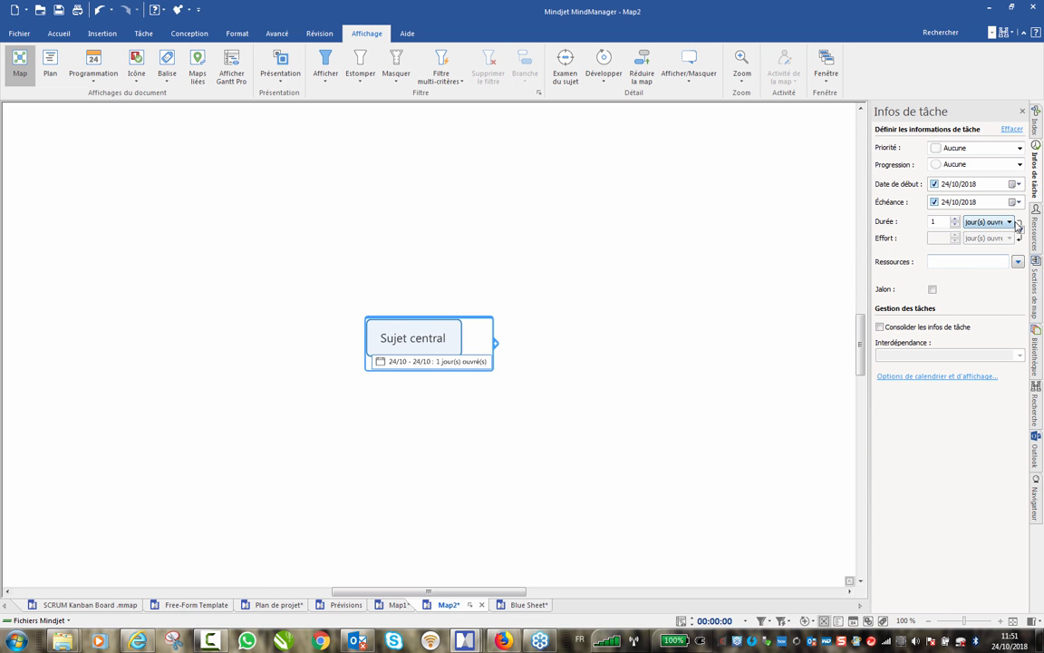
{"action": "left_click", "coordinate": [1009, 222]}
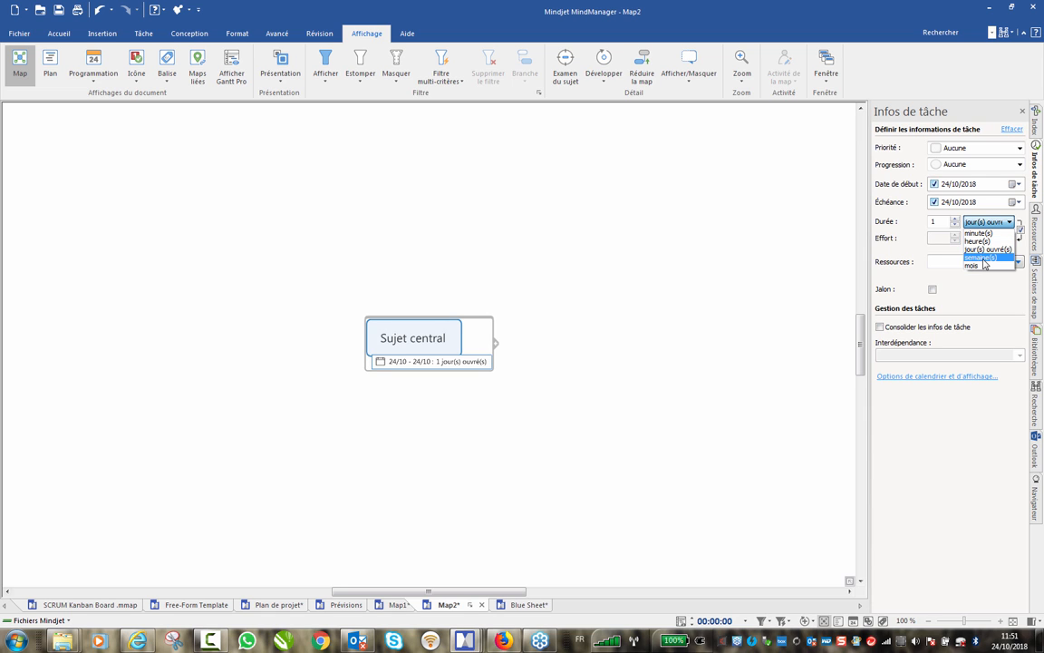
{"action": "left_click", "coordinate": [983, 258]}
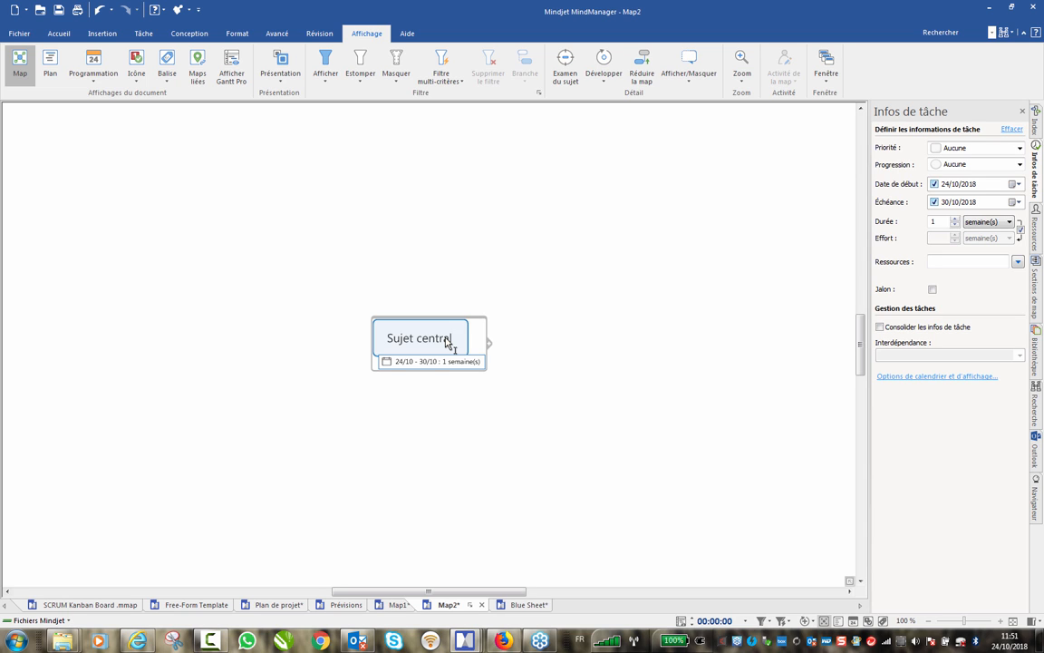
- Browse the templates for new maps and show the SmartRules category of the professional templates
{"action": "left_click", "coordinate": [20, 33]}
{"action": "left_click", "coordinate": [37, 83]}
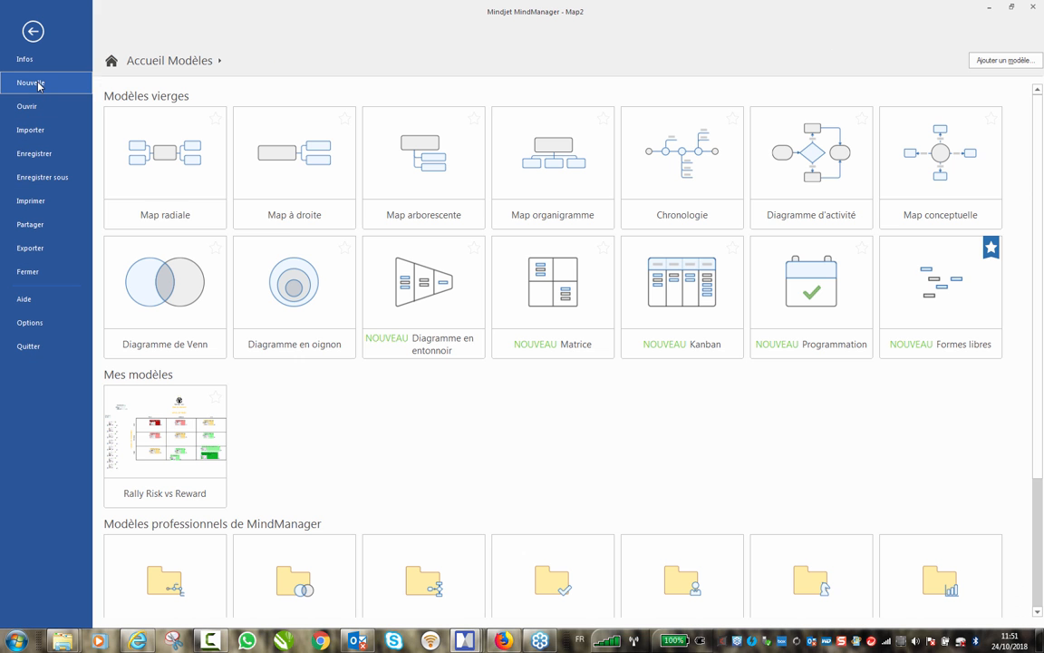
{"action": "scroll", "coordinate": [328, 302], "scroll_direction": "down", "scroll_amount": 2}
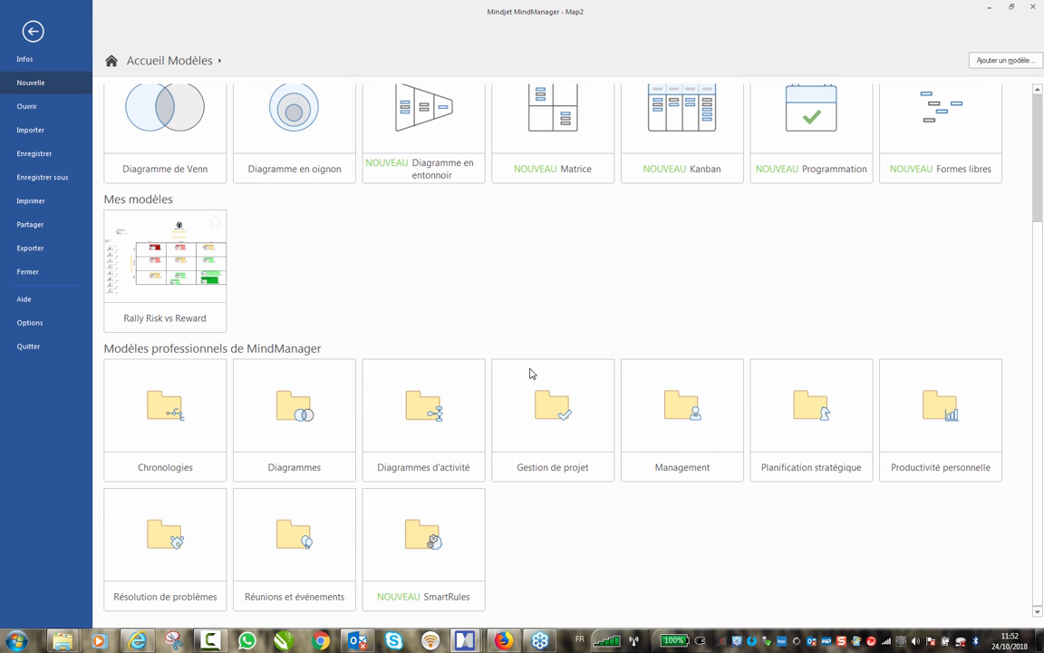
{"action": "left_click", "coordinate": [430, 538]}
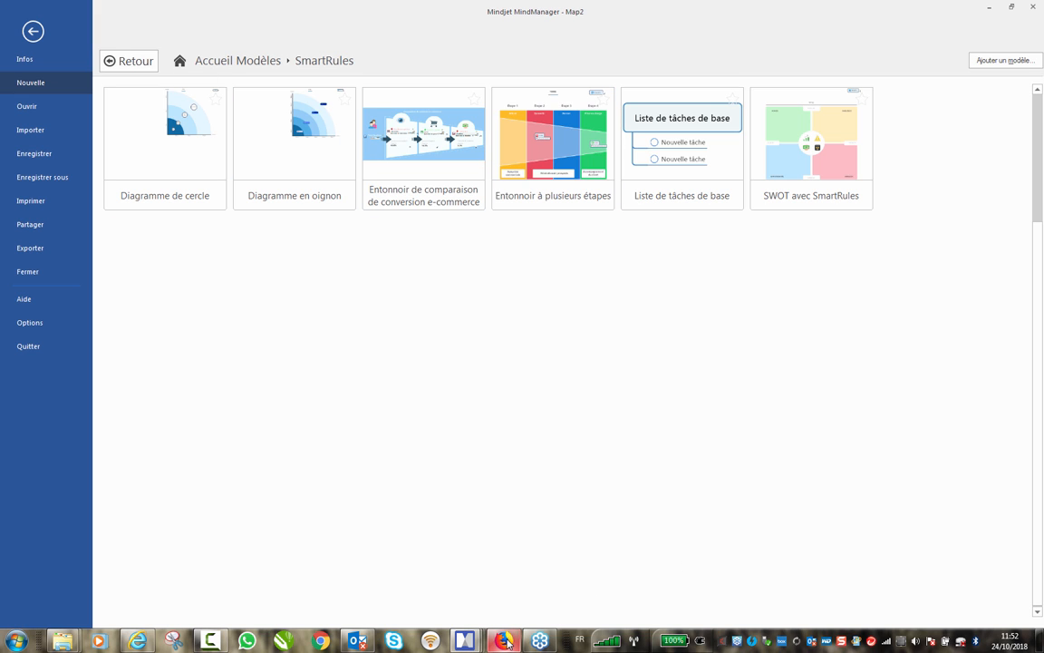
- In a new Firefox window, search Google for "maps for that" and go to the Maps For That website
{"action": "mouse_move", "coordinate": [506, 642]}
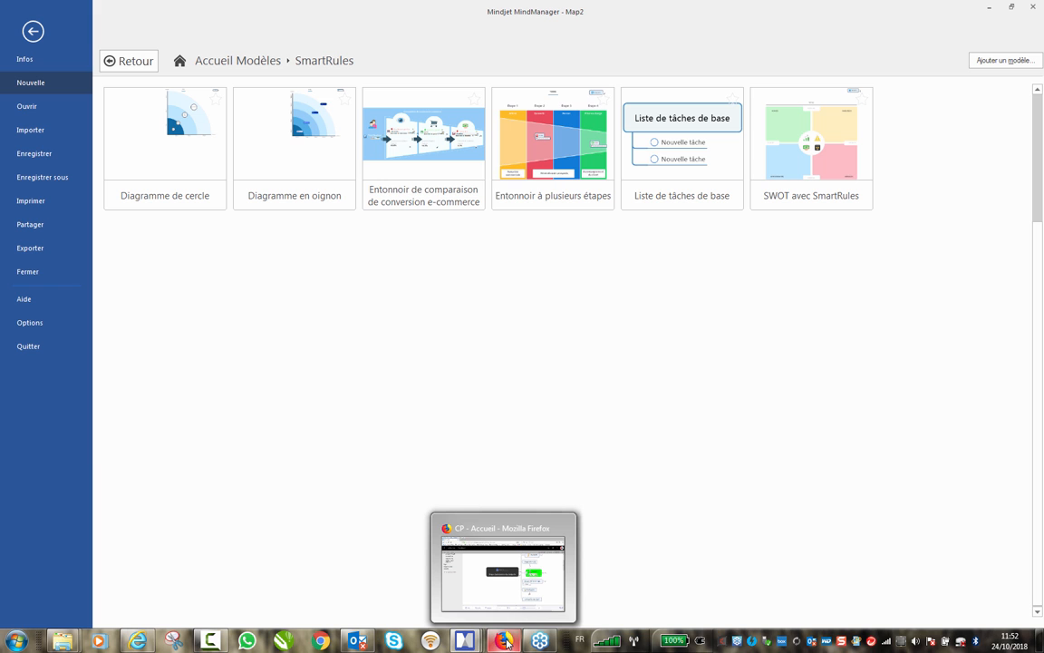
{"action": "right_click", "coordinate": [506, 642]}
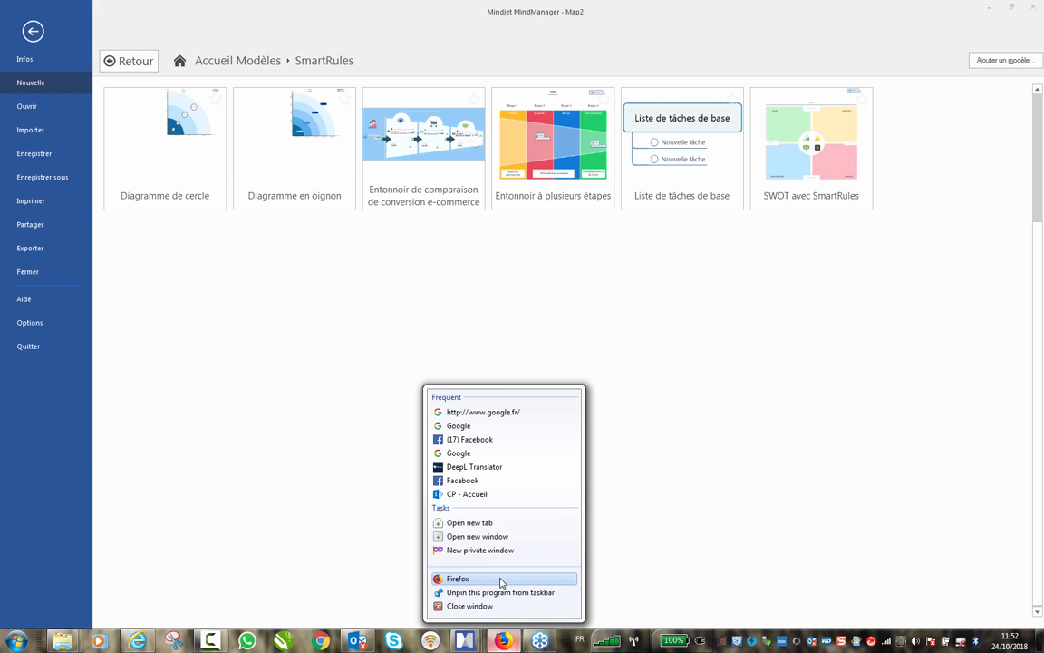
{"action": "left_click", "coordinate": [501, 578]}
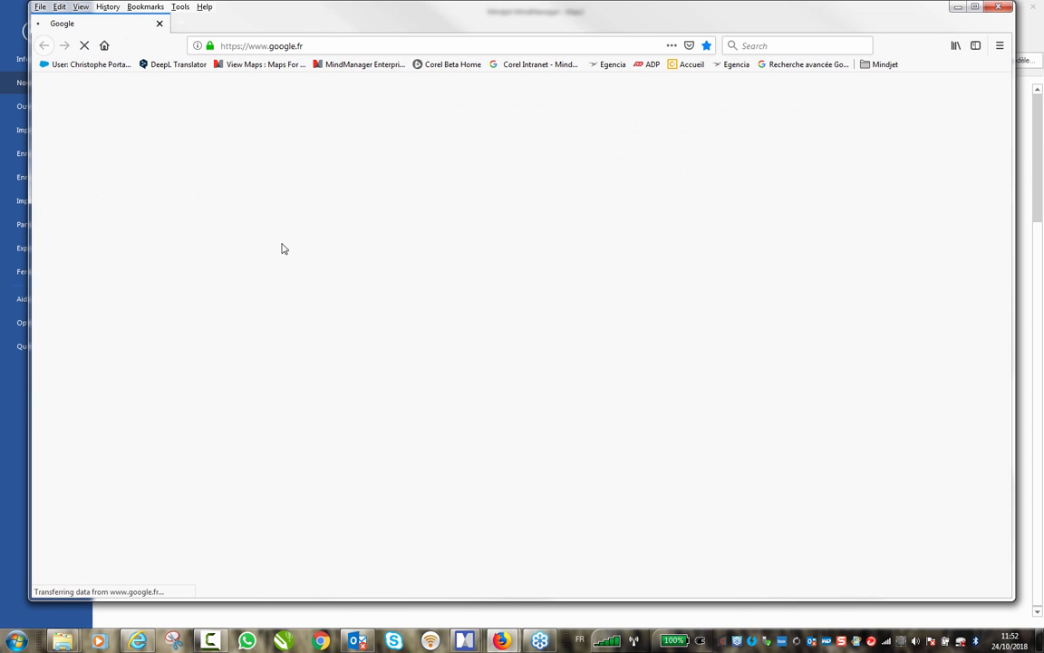
{"action": "type", "text": "m"}
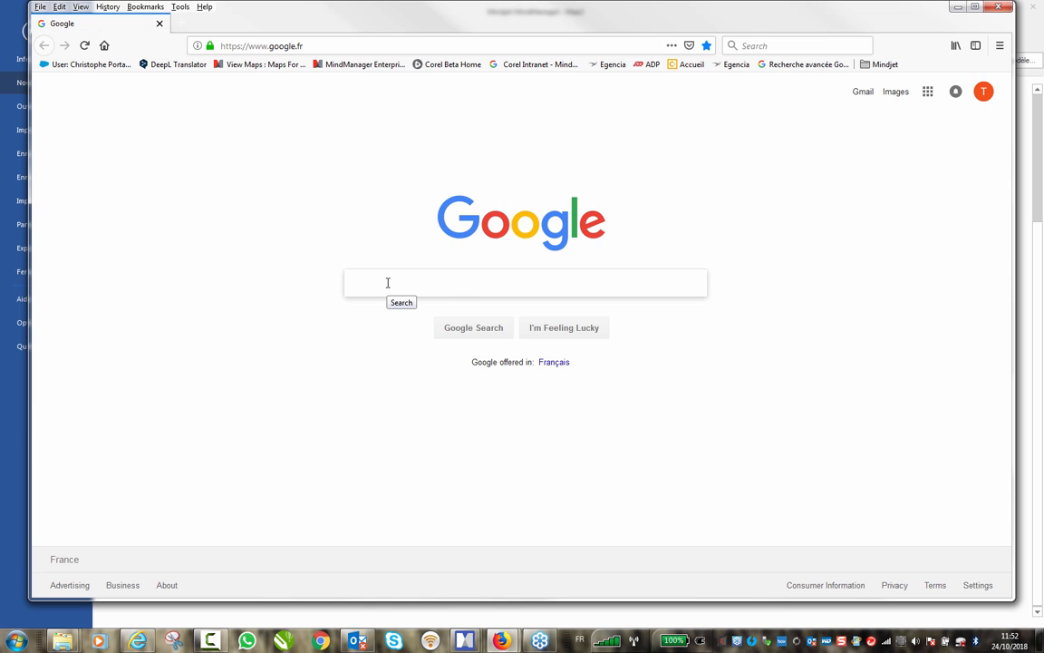
{"action": "type", "text": "aps for that"}
{"action": "key", "text": "Return"}
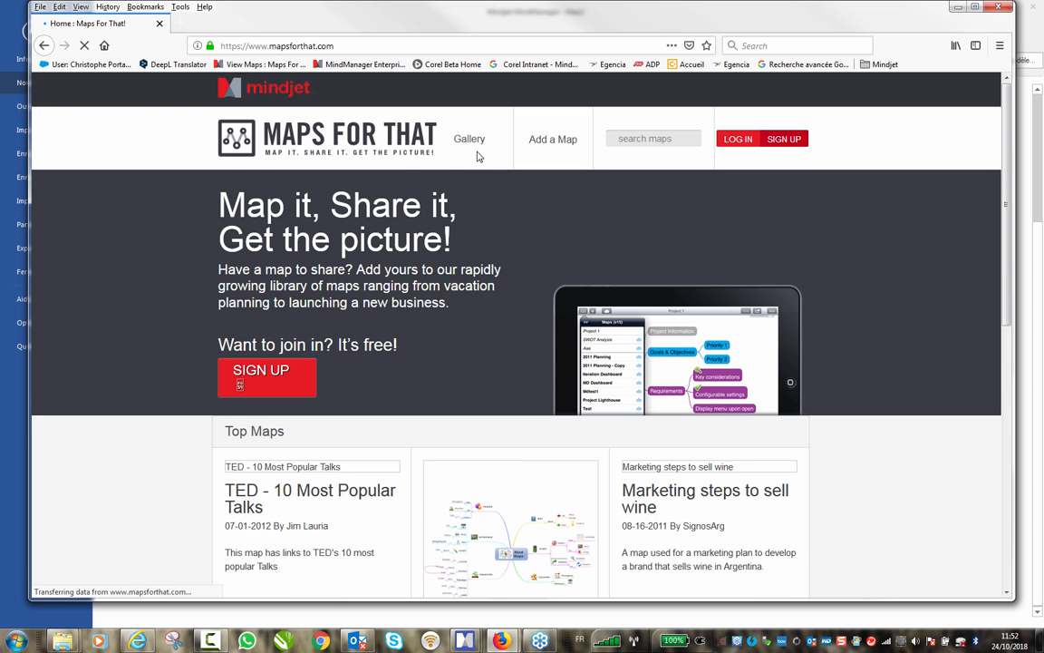
- Look over the Top Maps on the Maps For That home page and the site's Gallery options
{"action": "scroll", "coordinate": [460, 343], "scroll_direction": "down", "scroll_amount": 3}
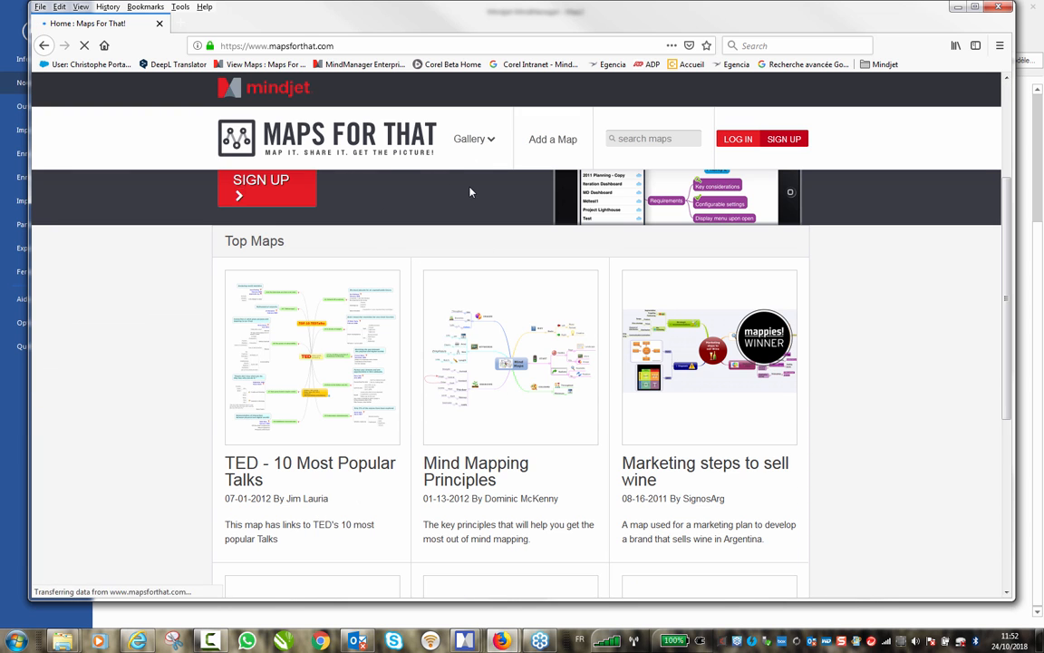
{"action": "scroll", "coordinate": [473, 192], "scroll_direction": "up", "scroll_amount": 3}
{"action": "mouse_move", "coordinate": [478, 139]}
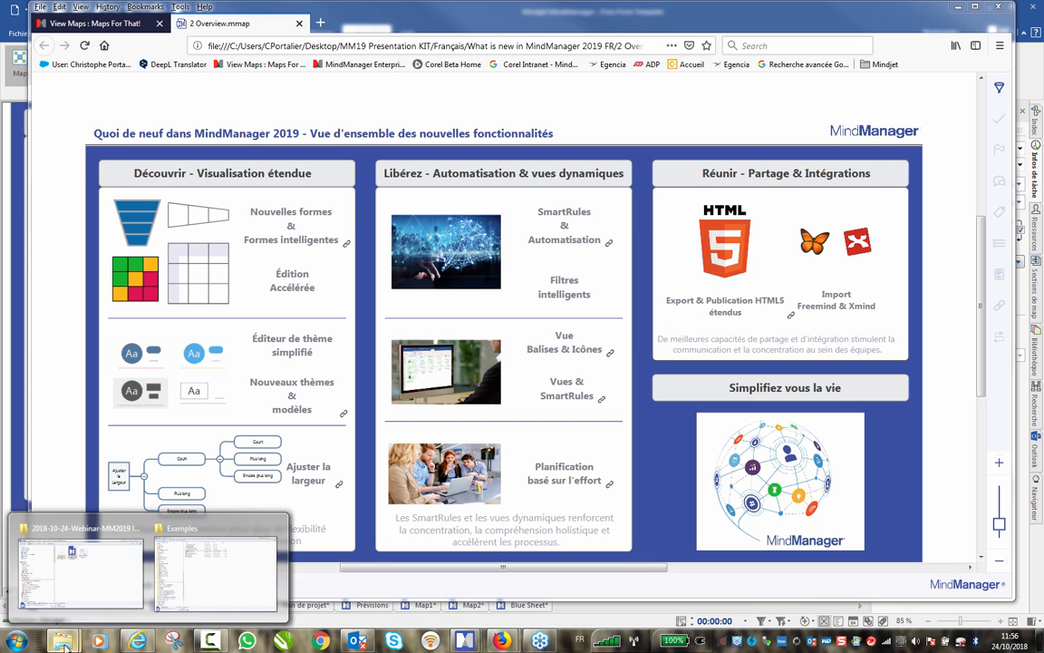
- In a new Windows Explorer window, find and open Exemple - machine.xlsx in Excel and maximize the workbook
{"action": "right_click", "coordinate": [66, 642]}
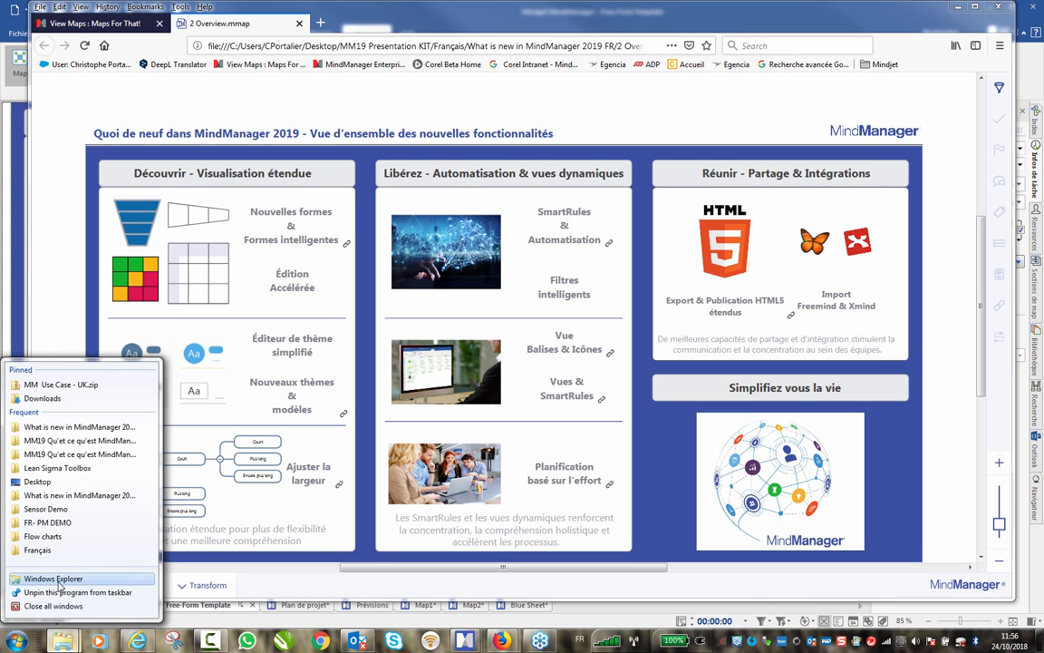
{"action": "left_click", "coordinate": [56, 580]}
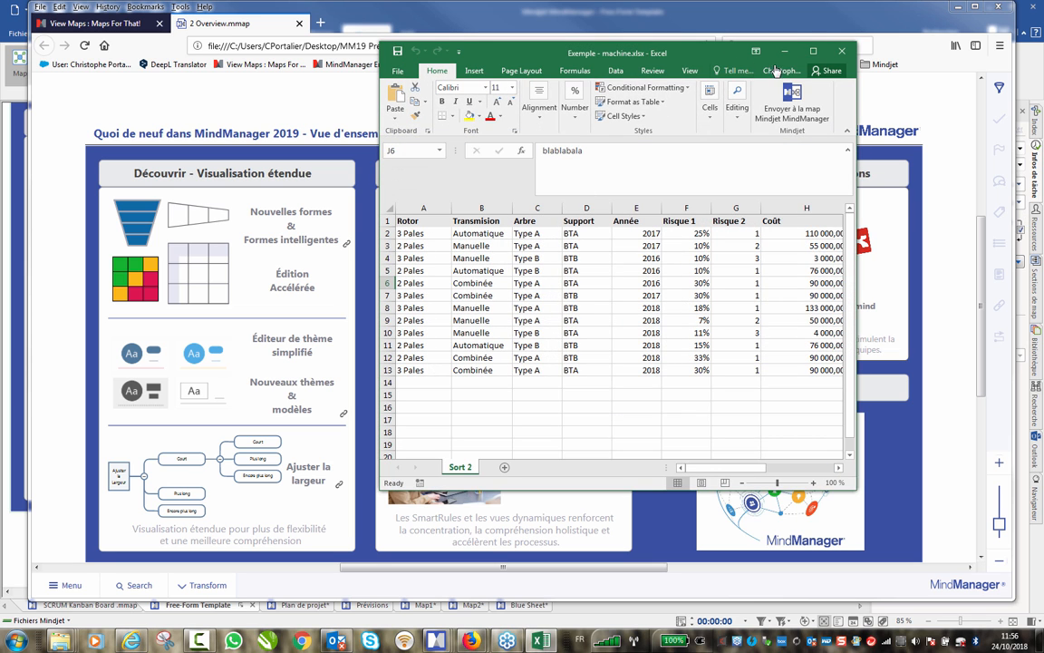
{"action": "left_click", "coordinate": [813, 52]}
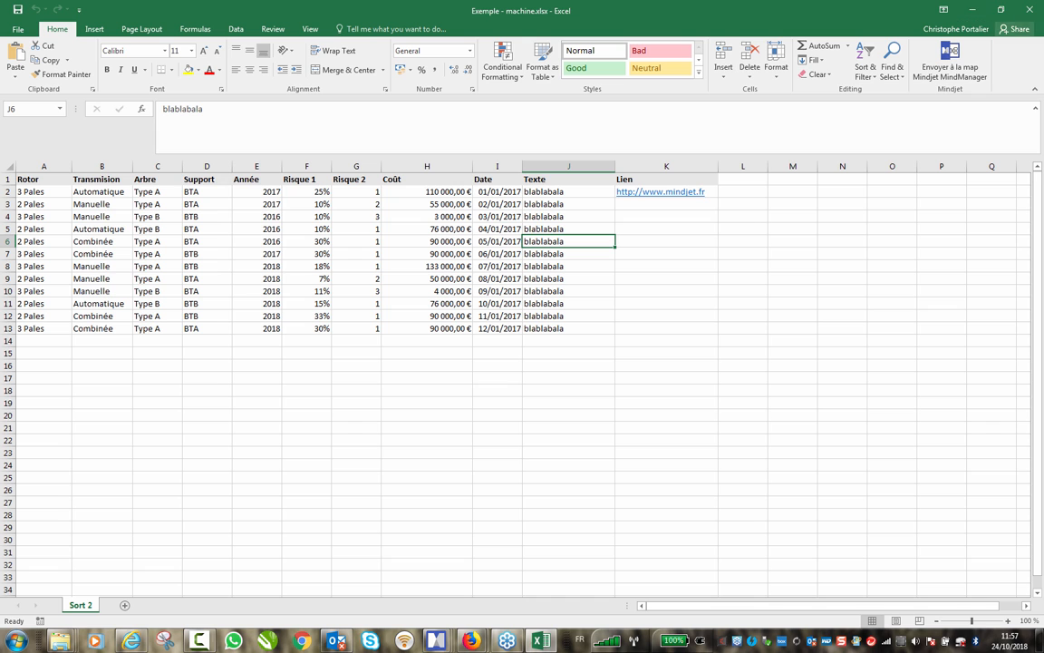
- Switch to MindManager's Importation Excel map, look over the Exemple 1 branch and close the task information
{"action": "key", "text": "alt+Tab"}
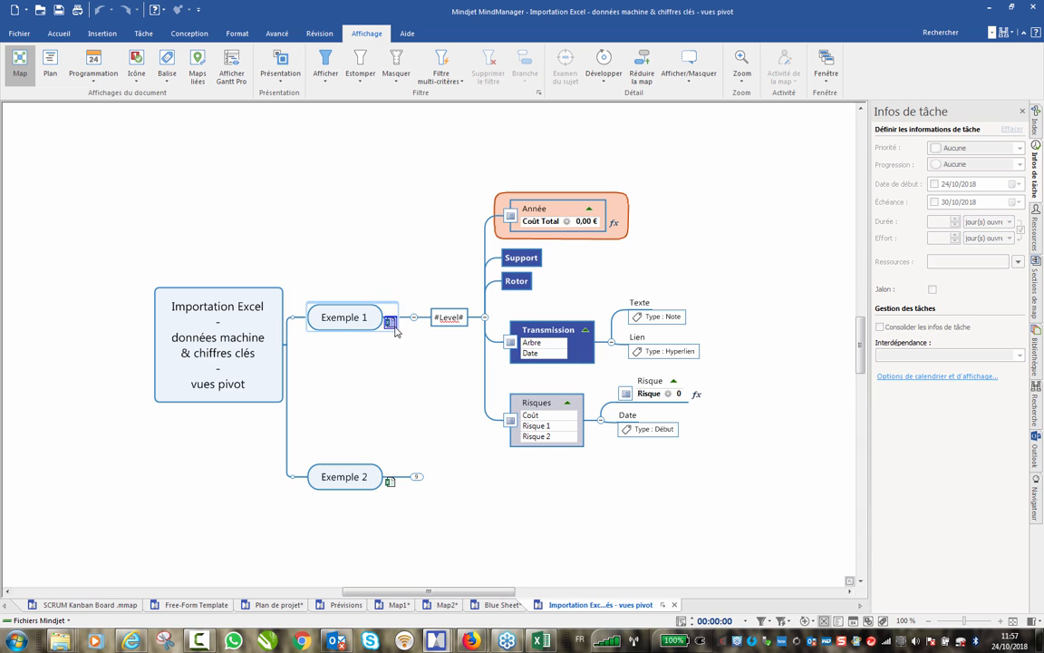
{"action": "mouse_move", "coordinate": [391, 323]}
{"action": "mouse_move", "coordinate": [497, 592]}
{"action": "left_mouse_down"}
{"action": "mouse_move", "coordinate": [539, 592]}
{"action": "mouse_move", "coordinate": [510, 592]}
{"action": "left_mouse_up"}
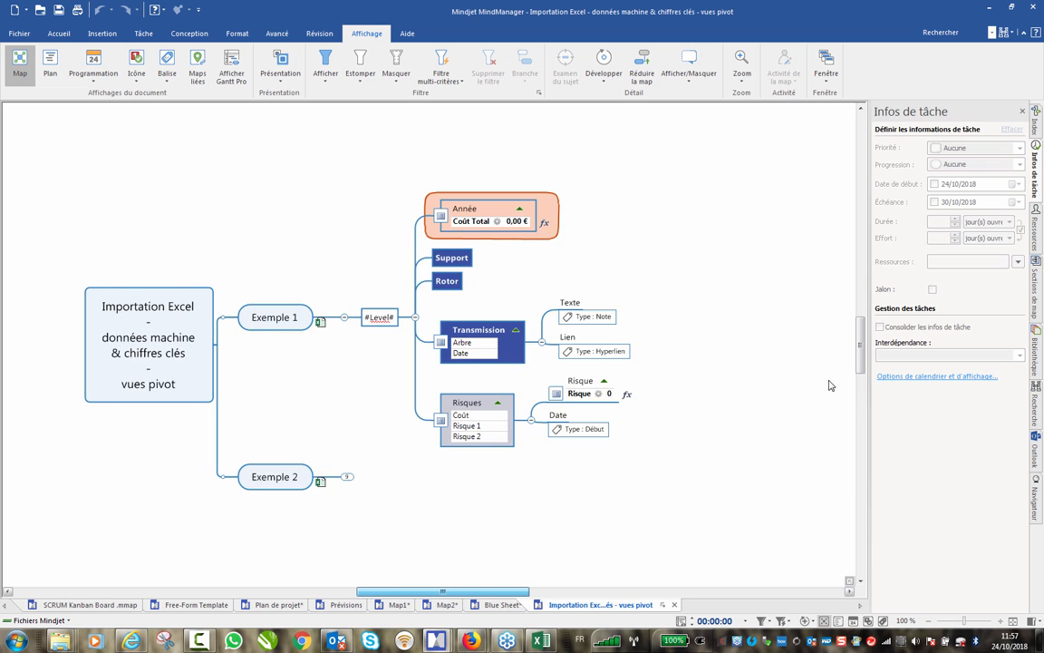
{"action": "left_click", "coordinate": [1023, 110]}
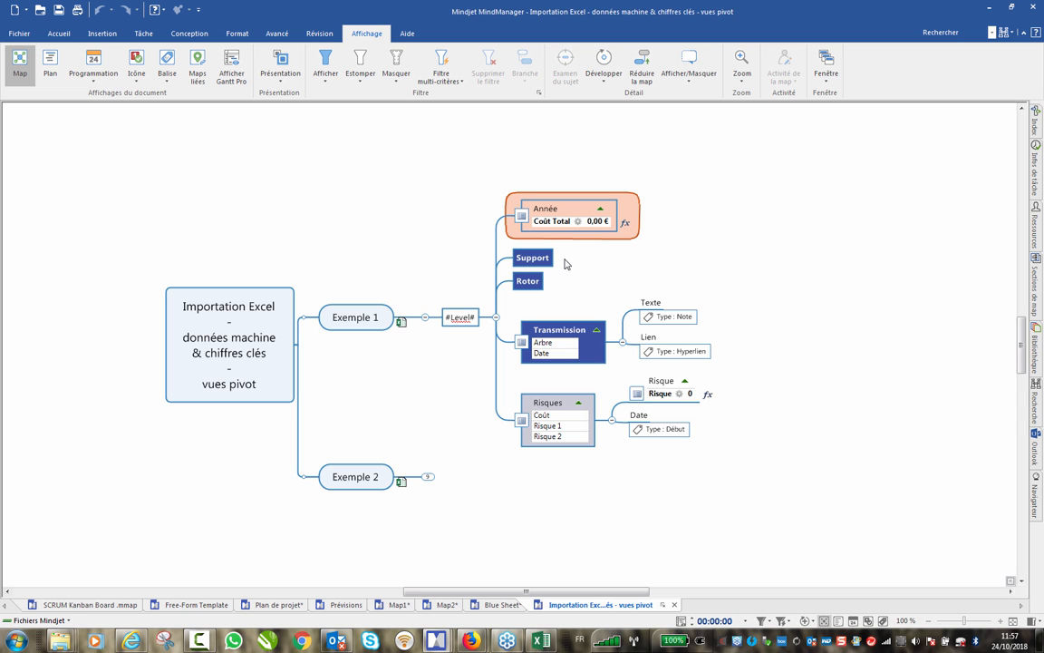
- Select the Exemple 1 topic, open the FR-XLS2MM - Extended2 -2.mmbas macro in the macro editor and move its window aside
{"action": "left_click", "coordinate": [405, 314]}
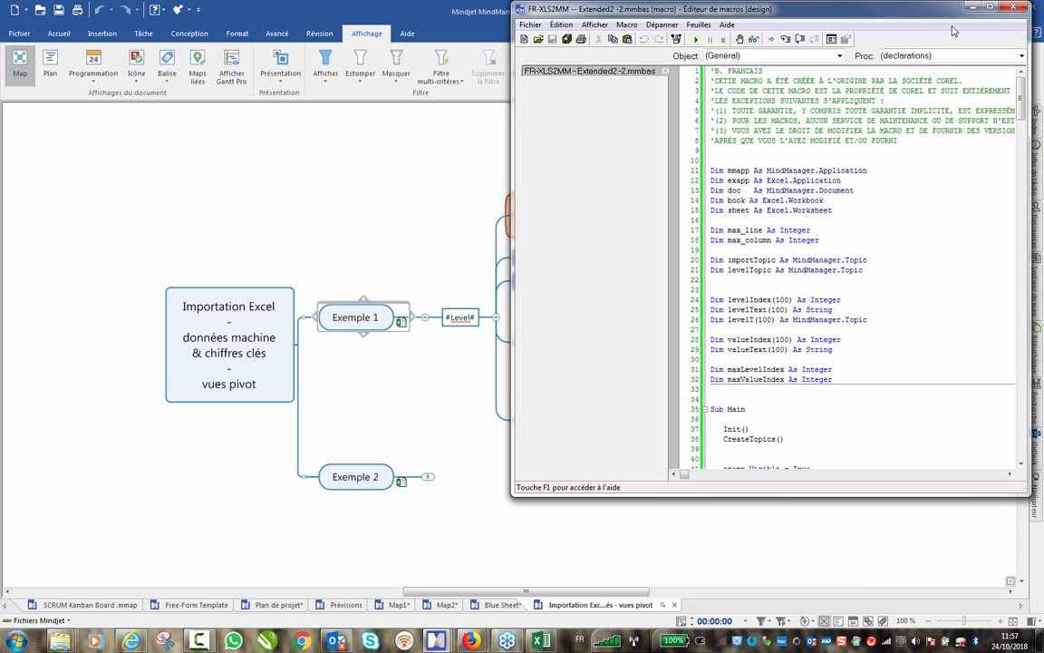
{"action": "left_click_drag", "start_coordinate": [895, 16], "coordinate": [1043, 109]}
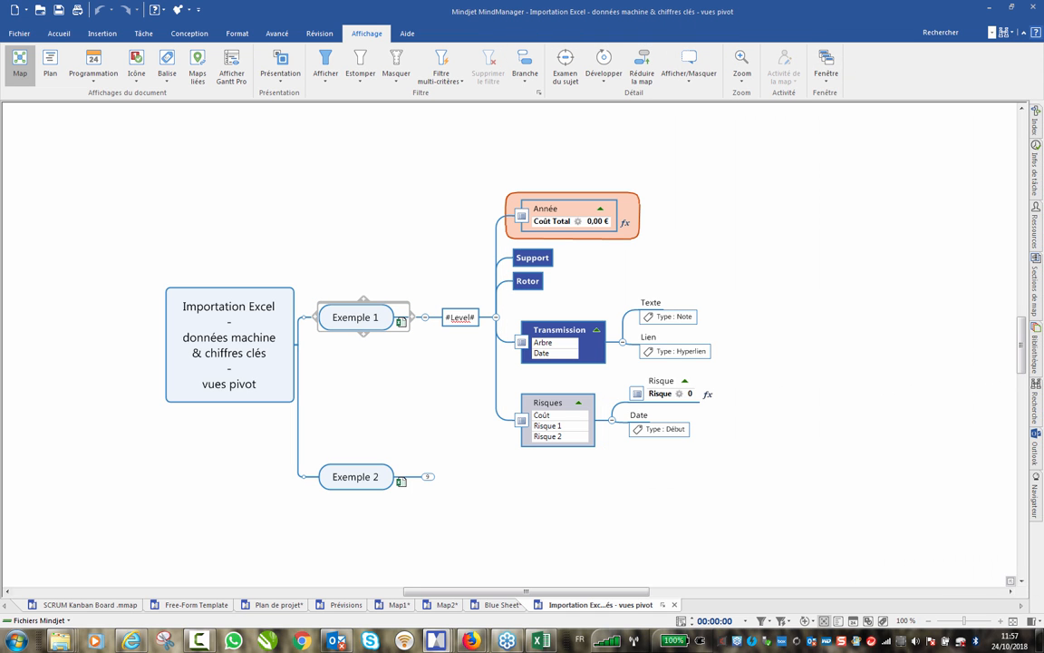